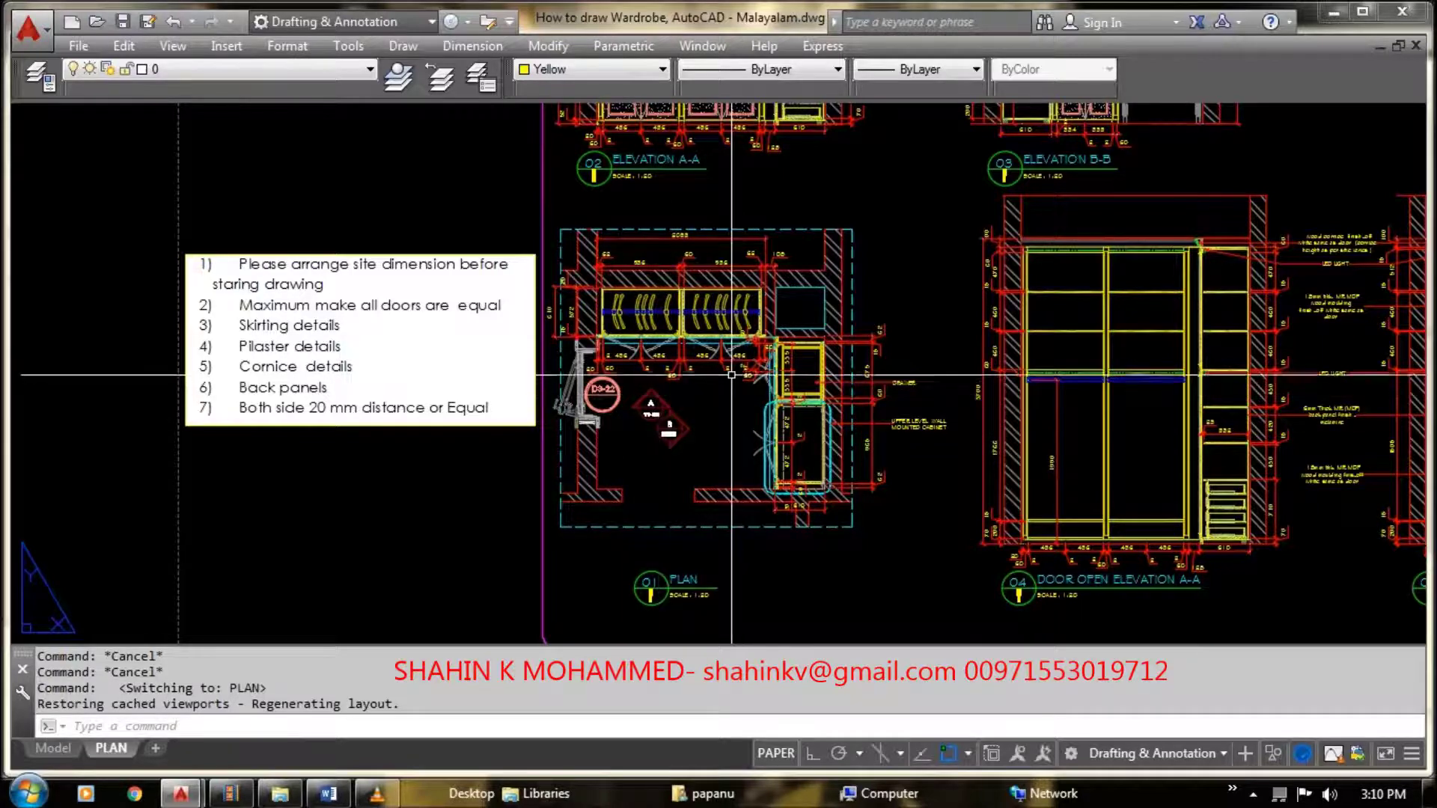
Step: Zoom in and out on the skirting detail under Elevation A-A
{"action": "scroll", "coordinate": [726, 300], "scroll_direction": "up", "scroll_amount": 2}
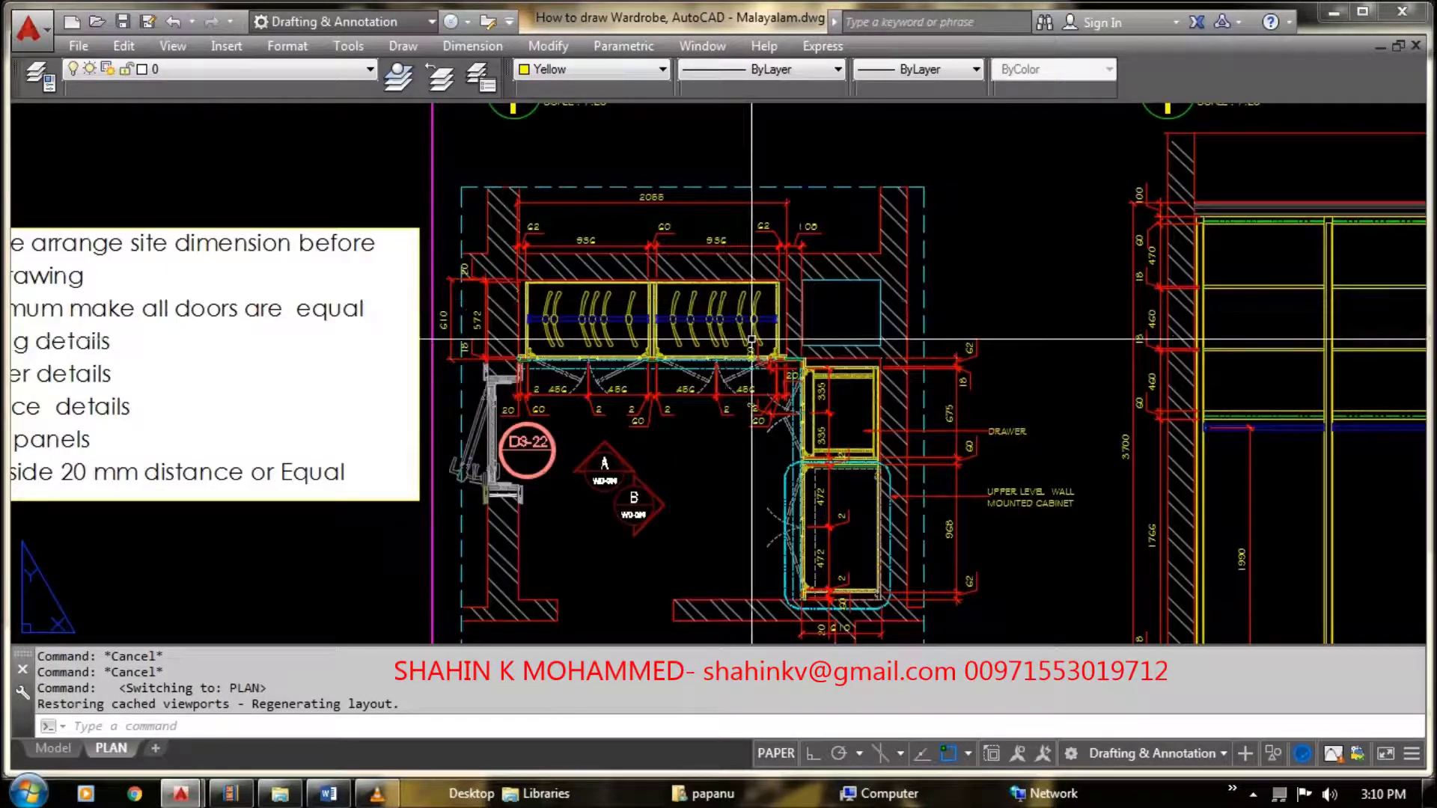
{"action": "scroll", "coordinate": [782, 349], "scroll_direction": "down", "scroll_amount": 2}
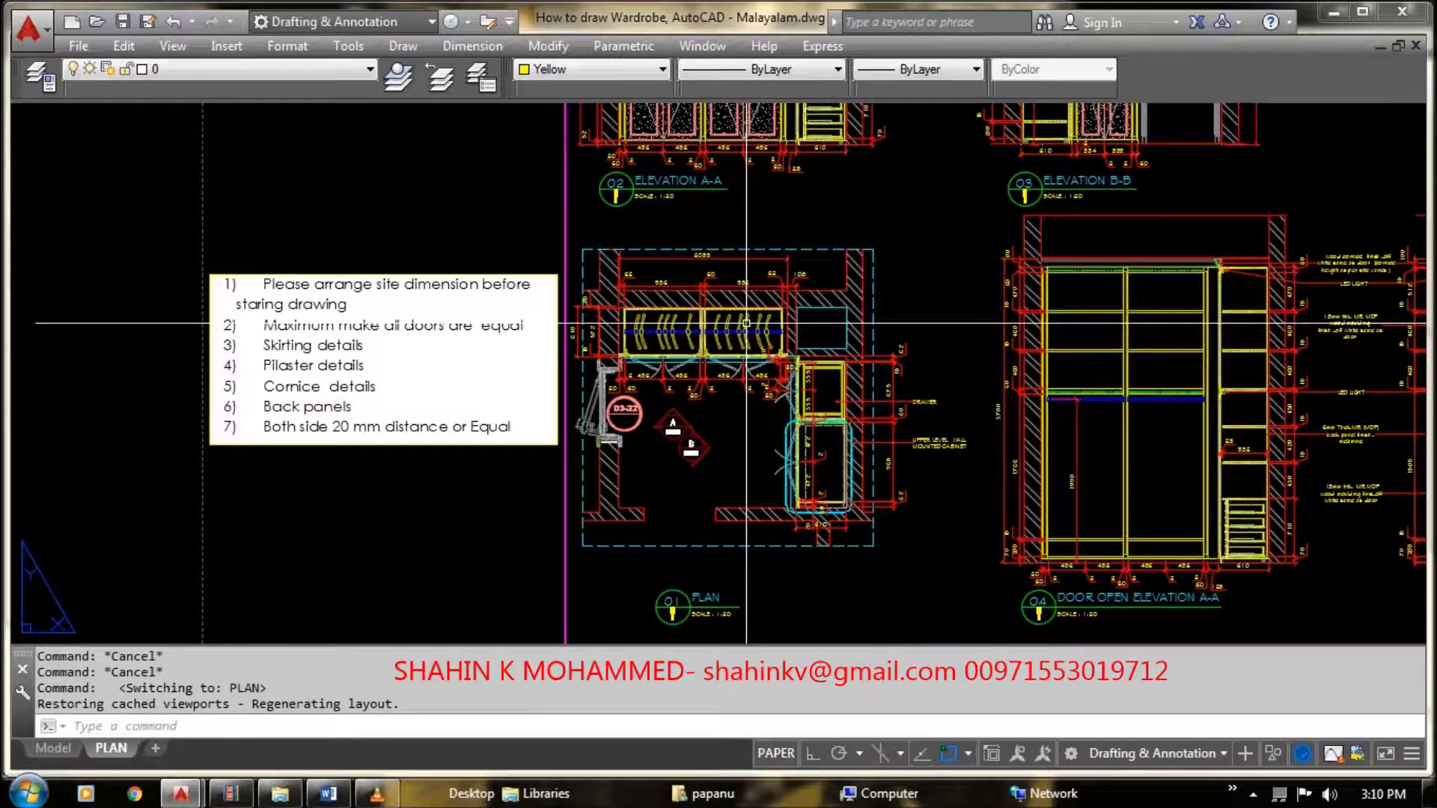
{"action": "scroll", "coordinate": [677, 288], "scroll_direction": "up", "scroll_amount": 2}
{"action": "scroll", "coordinate": [794, 288], "scroll_direction": "down", "scroll_amount": 2}
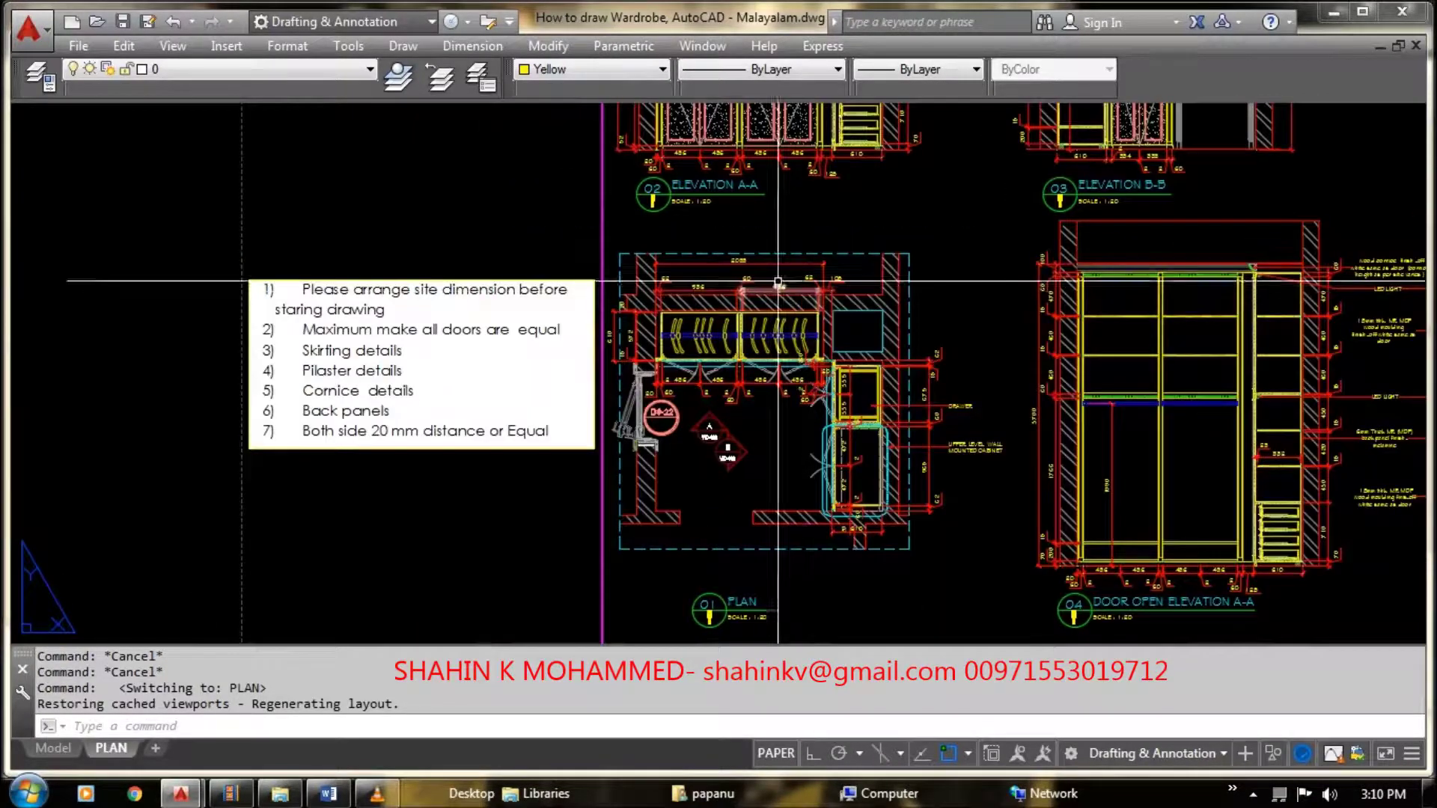
{"action": "scroll", "coordinate": [659, 307], "scroll_direction": "up", "scroll_amount": 1}
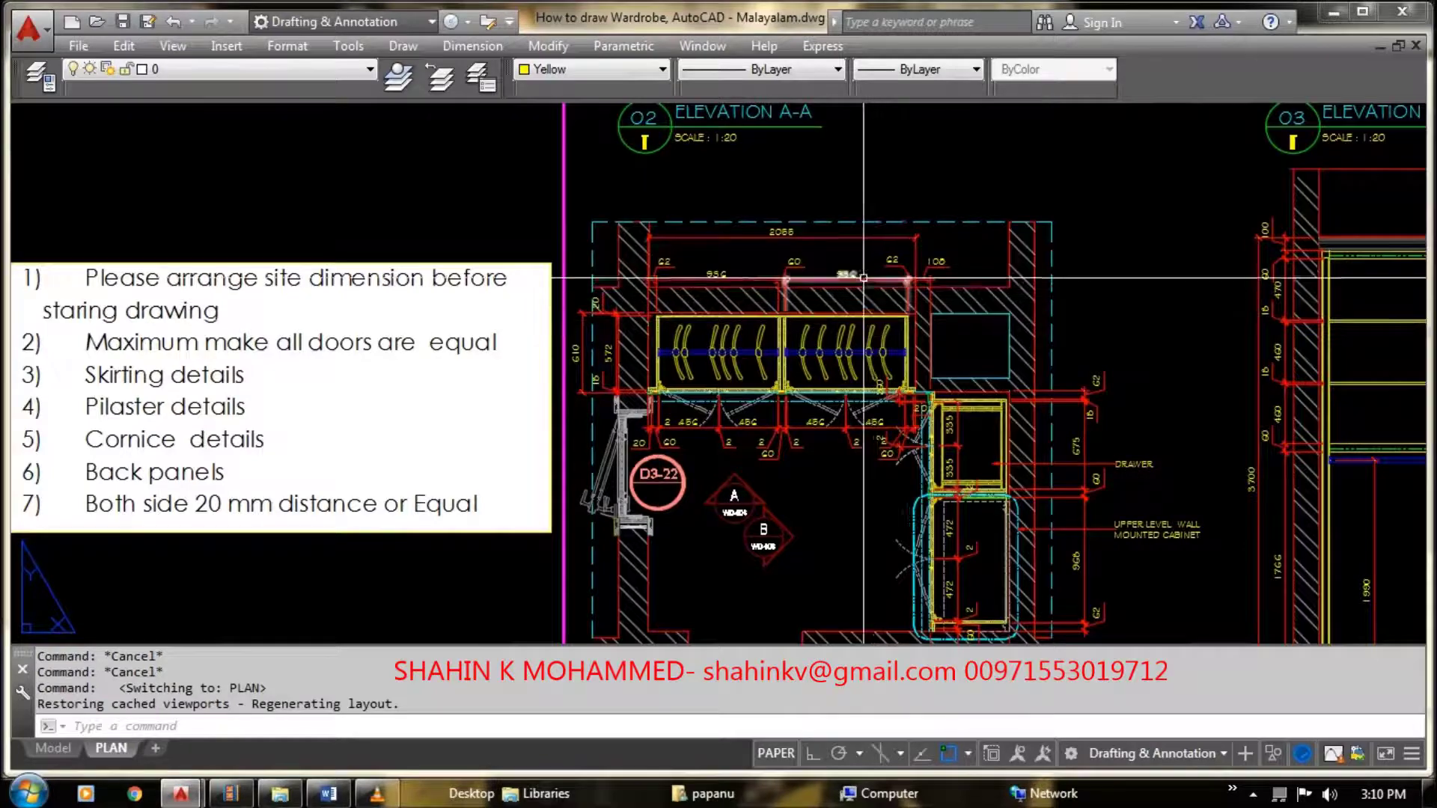
{"action": "scroll", "coordinate": [805, 269], "scroll_direction": "down", "scroll_amount": 1}
{"action": "scroll", "coordinate": [808, 265], "scroll_direction": "up", "scroll_amount": 1}
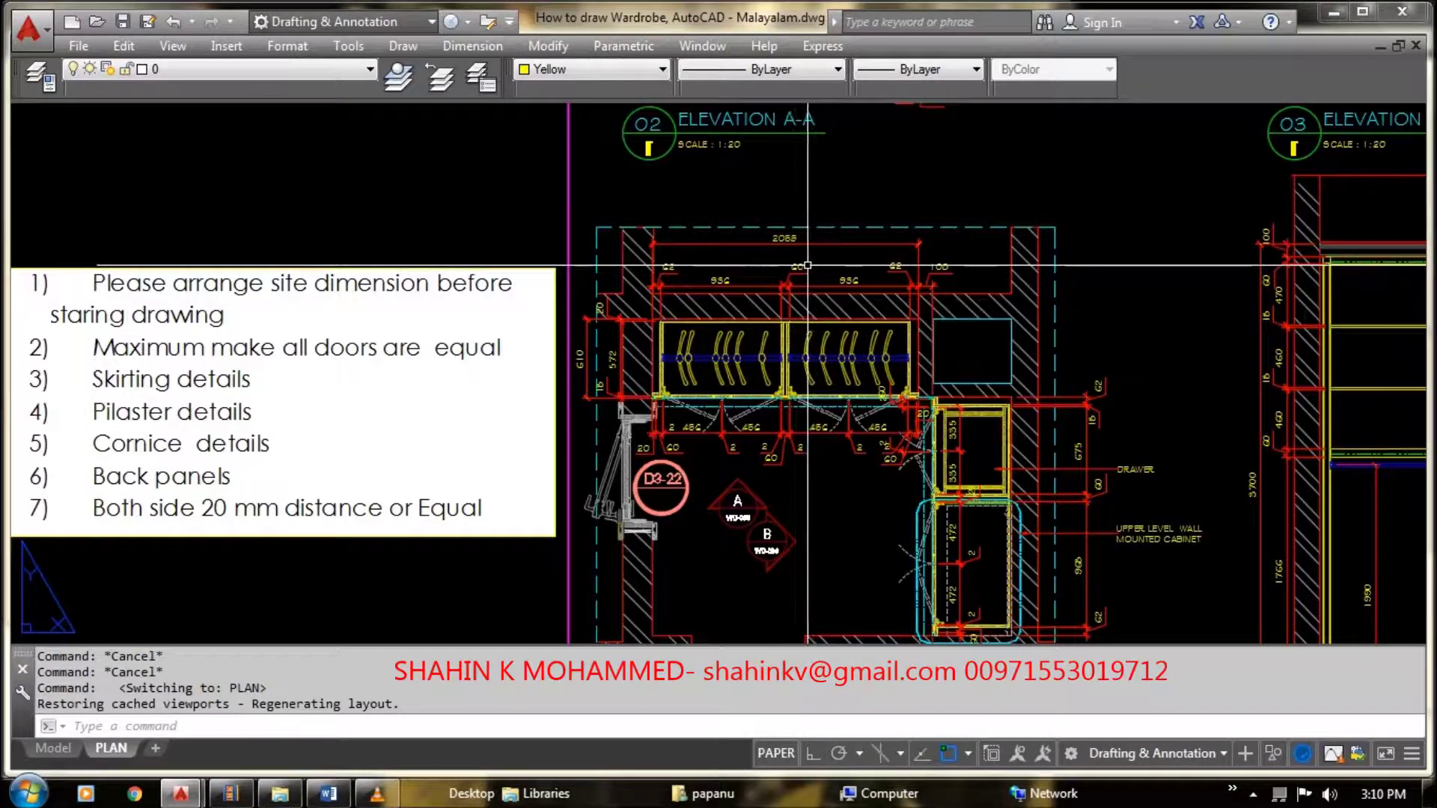
{"action": "scroll", "coordinate": [808, 265], "scroll_direction": "down", "scroll_amount": 1}
{"action": "scroll", "coordinate": [931, 479], "scroll_direction": "up", "scroll_amount": 1}
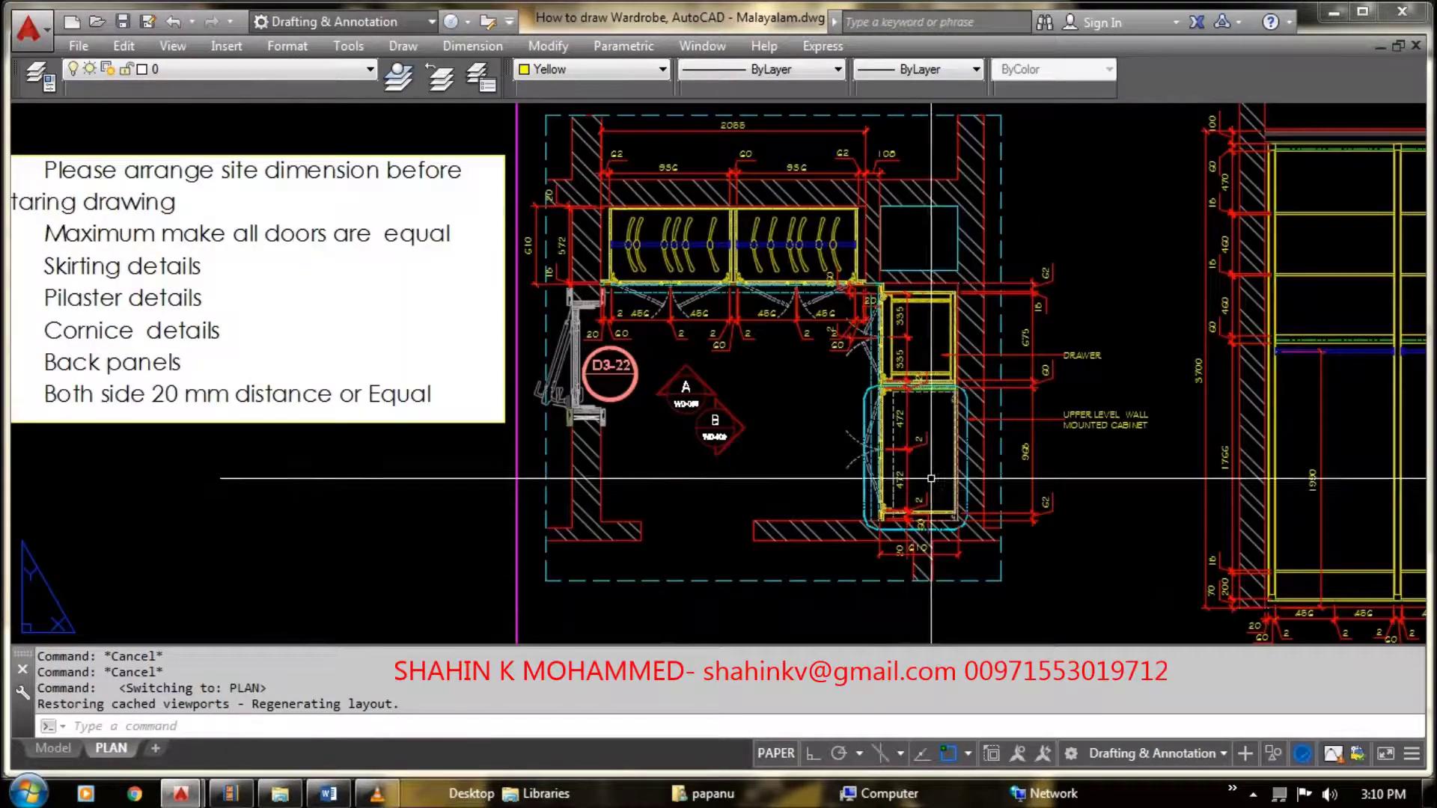
{"action": "scroll", "coordinate": [931, 478], "scroll_direction": "down", "scroll_amount": 1}
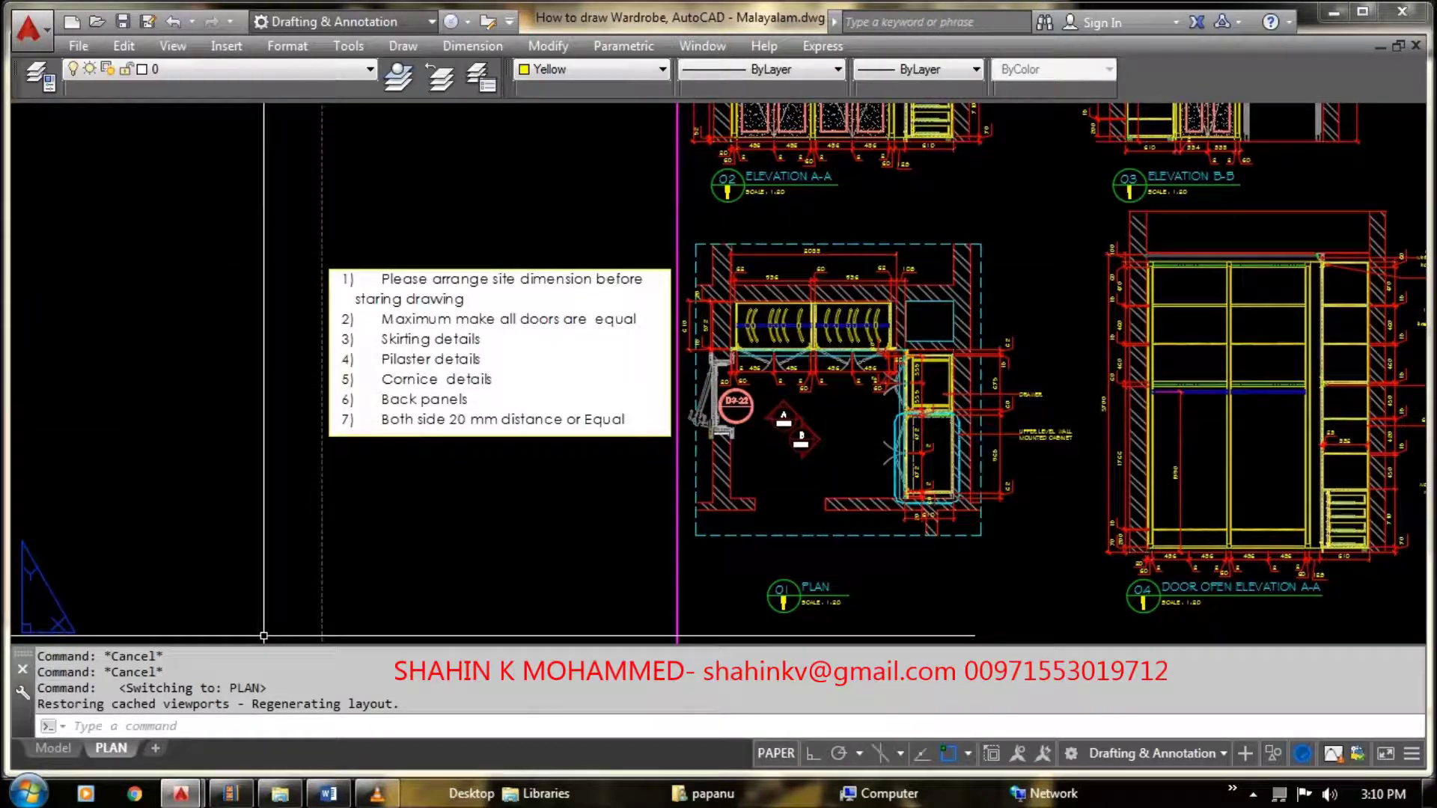
Step: Switch to model space and zoom around the wardrobe drawings
{"action": "left_click", "coordinate": [53, 748]}
{"action": "scroll", "coordinate": [504, 304], "scroll_direction": "up", "scroll_amount": 2}
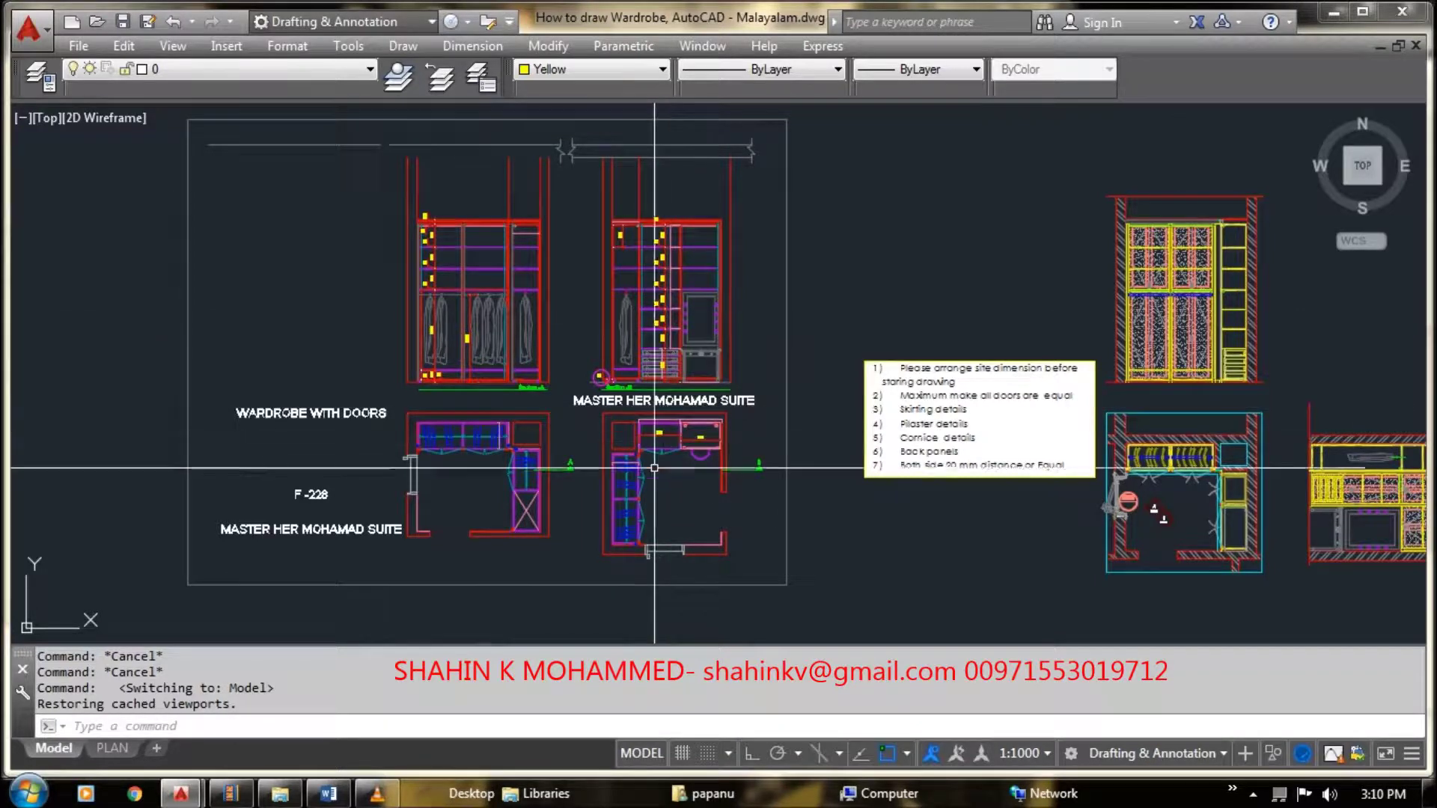
{"action": "scroll", "coordinate": [453, 237], "scroll_direction": "up", "scroll_amount": 2}
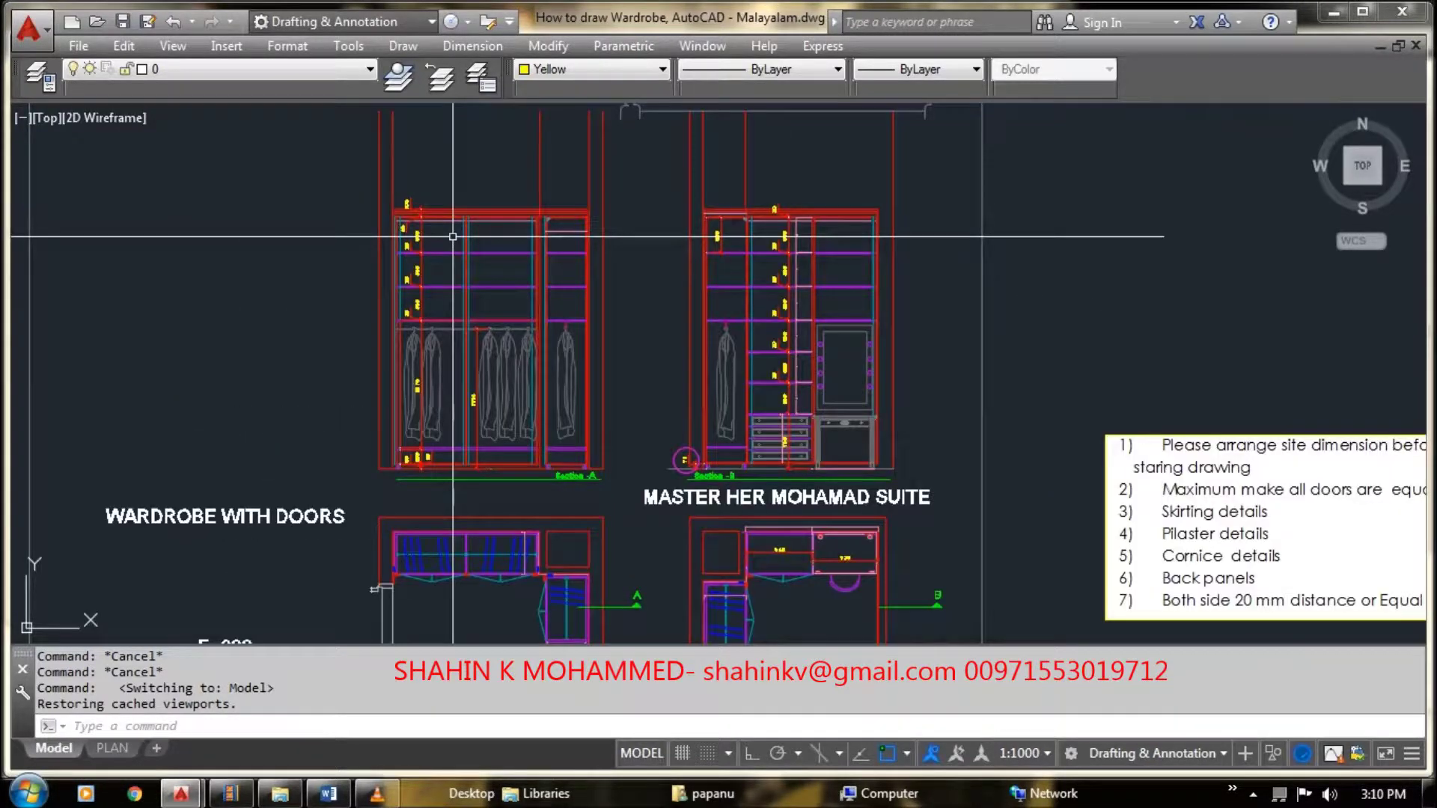
{"action": "scroll", "coordinate": [453, 237], "scroll_direction": "up", "scroll_amount": 2}
{"action": "scroll", "coordinate": [415, 135], "scroll_direction": "down", "scroll_amount": 4}
{"action": "scroll", "coordinate": [1153, 509], "scroll_direction": "up", "scroll_amount": 3}
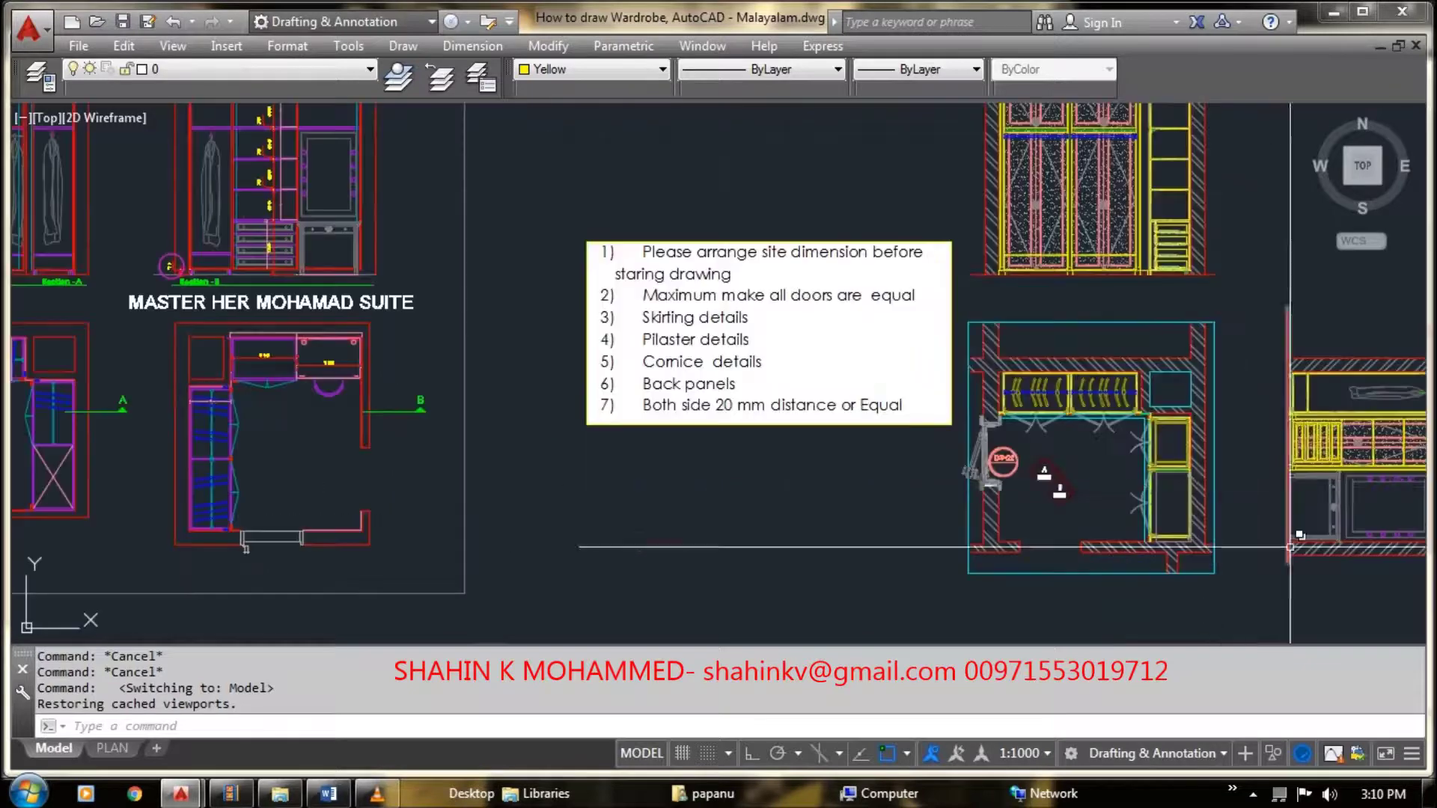
{"action": "scroll", "coordinate": [966, 479], "scroll_direction": "down", "scroll_amount": 2}
{"action": "scroll", "coordinate": [1024, 318], "scroll_direction": "up", "scroll_amount": 2}
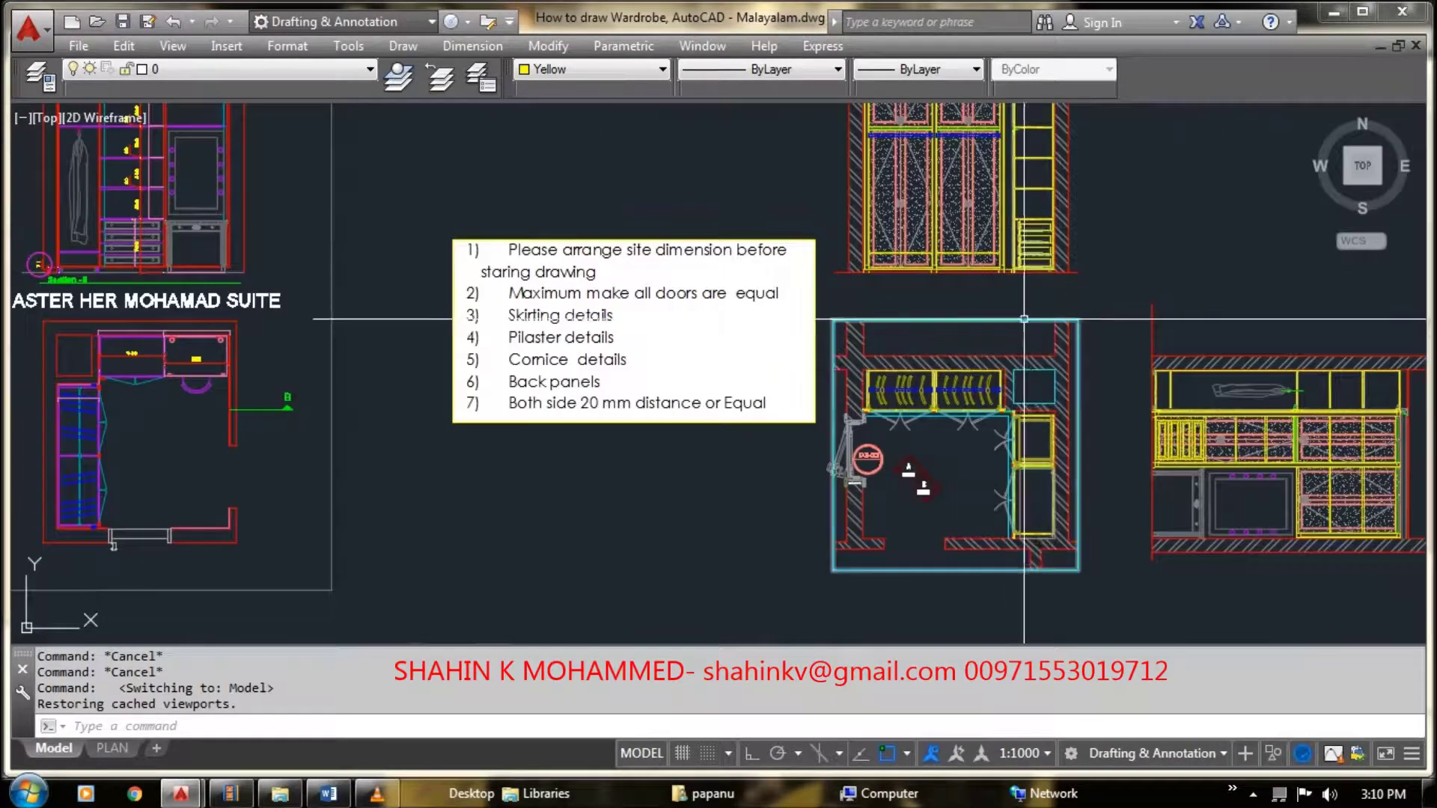
Step: Back in the PLAN layout, zoom into the 610 dimension row under Elevation A-A
{"action": "left_click", "coordinate": [112, 748]}
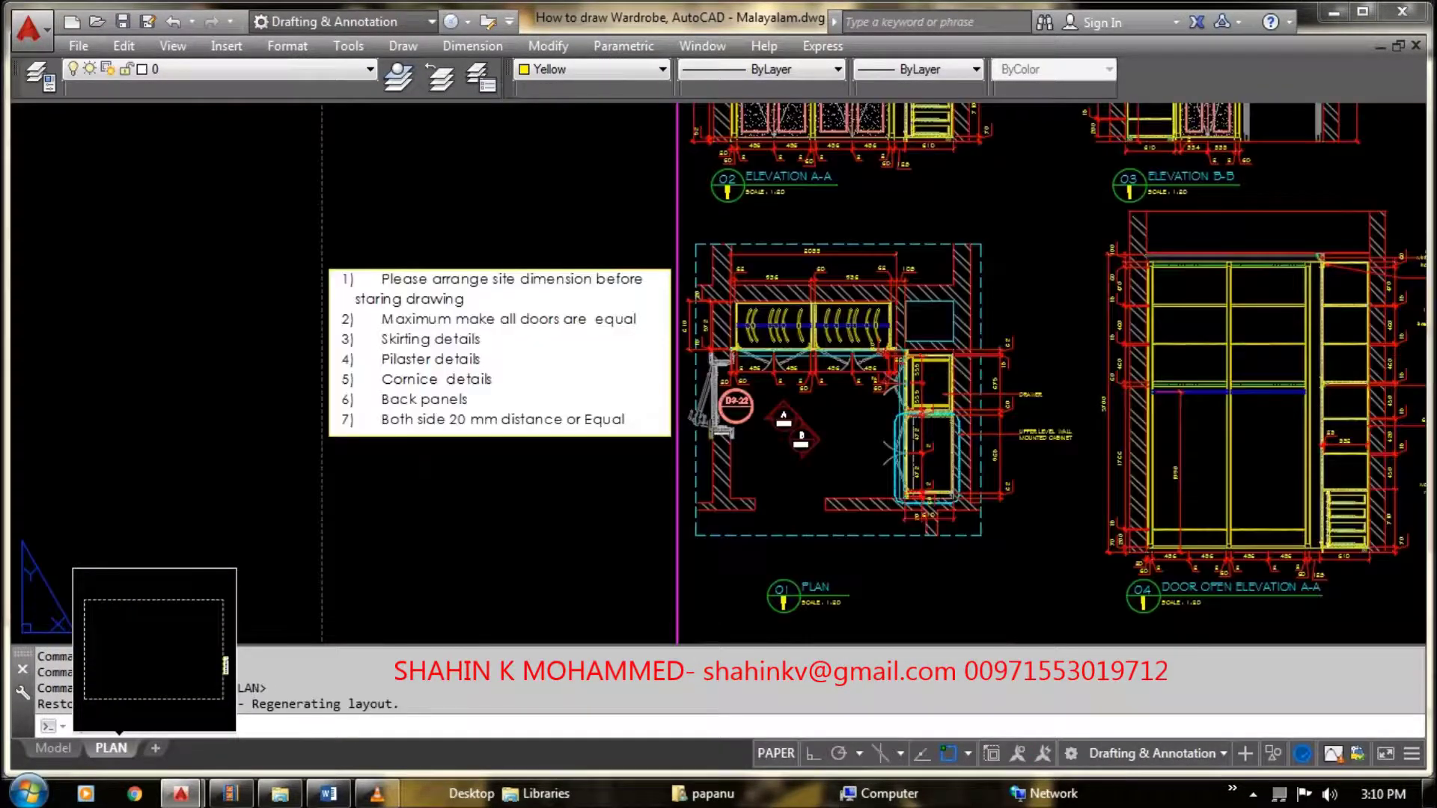
{"action": "scroll", "coordinate": [846, 372], "scroll_direction": "up", "scroll_amount": 2}
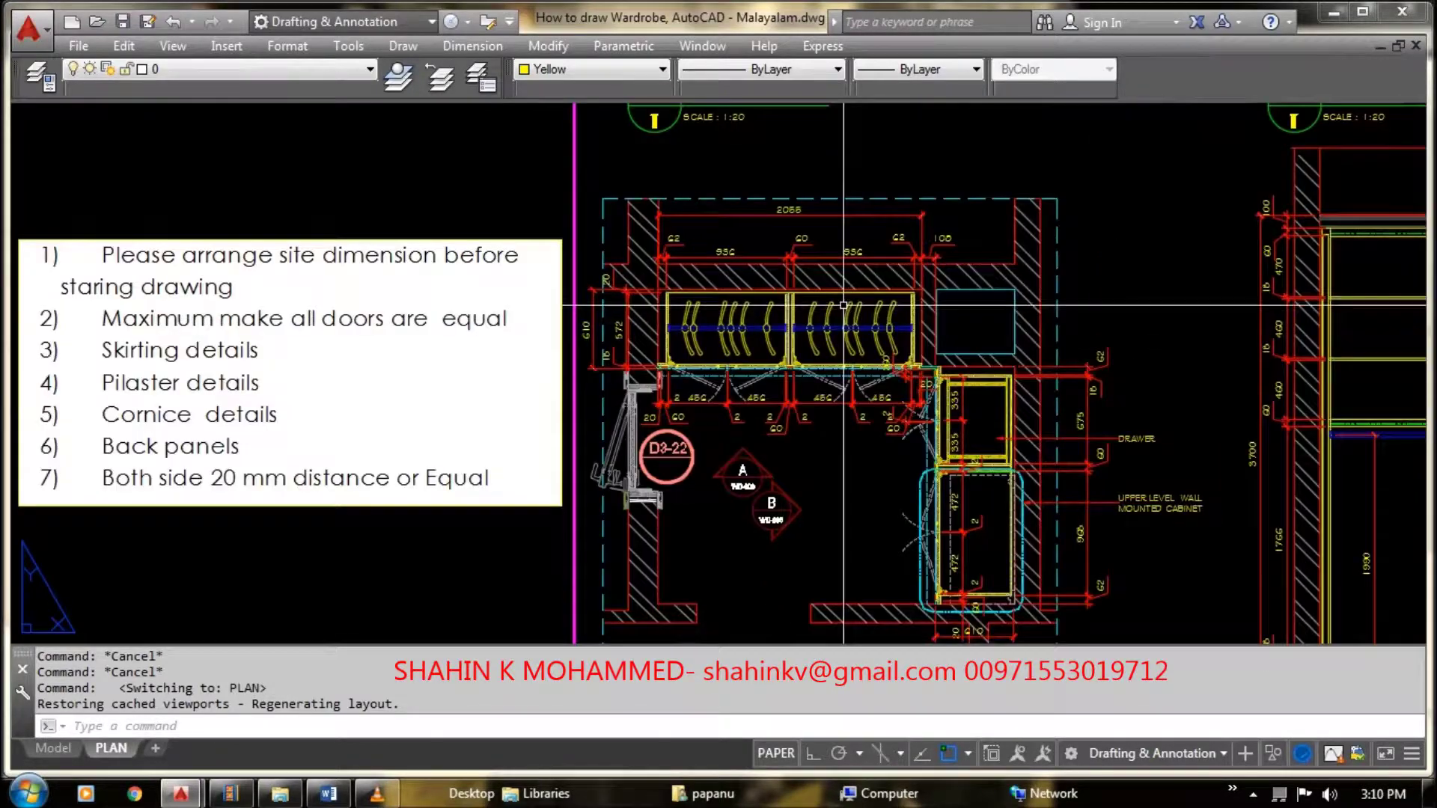
{"action": "scroll", "coordinate": [754, 328], "scroll_direction": "down", "scroll_amount": 2}
{"action": "scroll", "coordinate": [715, 325], "scroll_direction": "up", "scroll_amount": 2}
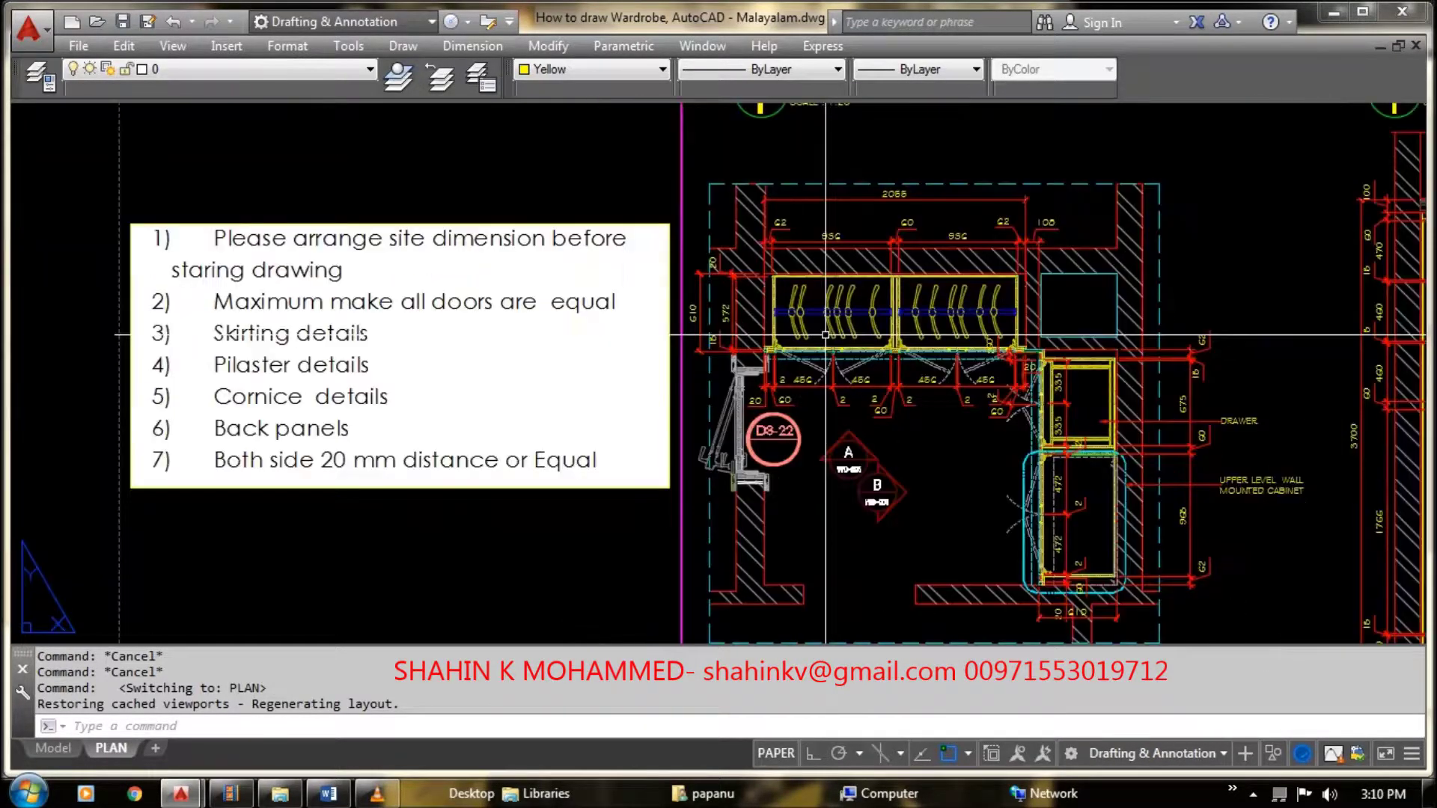
{"action": "scroll", "coordinate": [825, 319], "scroll_direction": "up", "scroll_amount": 2}
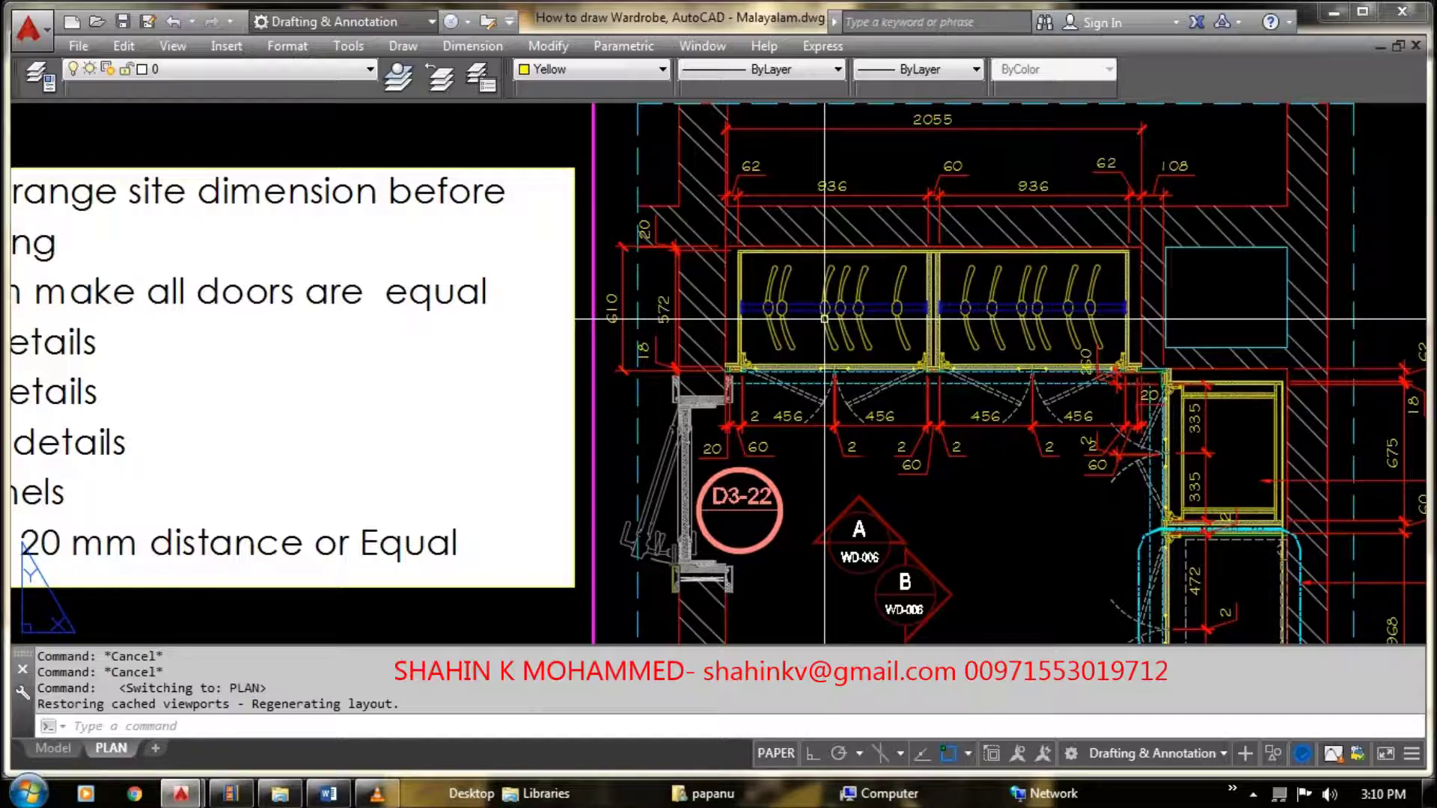
{"action": "scroll", "coordinate": [824, 319], "scroll_direction": "down", "scroll_amount": 2}
{"action": "scroll", "coordinate": [808, 315], "scroll_direction": "down", "scroll_amount": 2}
{"action": "scroll", "coordinate": [844, 303], "scroll_direction": "up", "scroll_amount": 2}
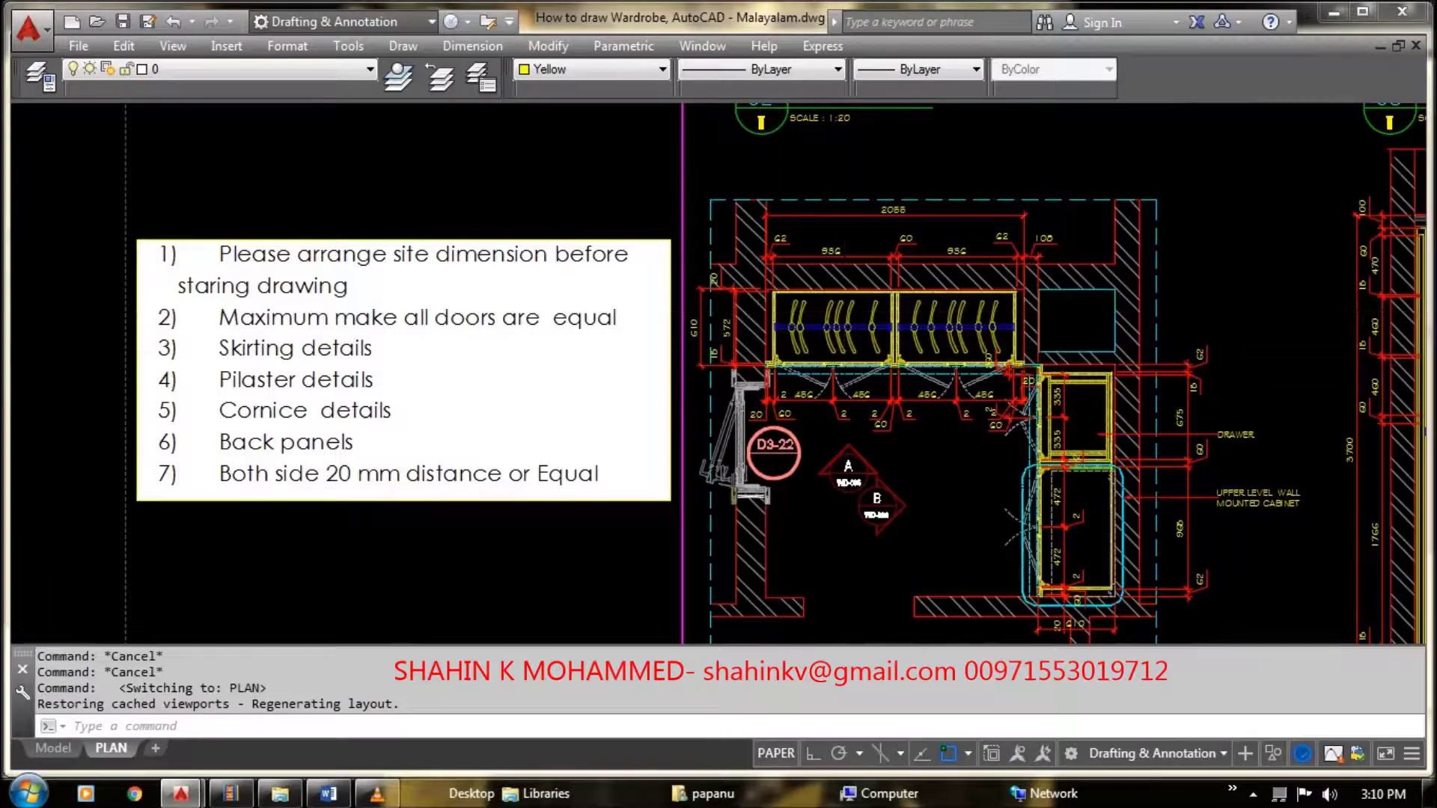
{"action": "scroll", "coordinate": [759, 367], "scroll_direction": "up", "scroll_amount": 4}
{"action": "scroll", "coordinate": [759, 366], "scroll_direction": "down", "scroll_amount": 2}
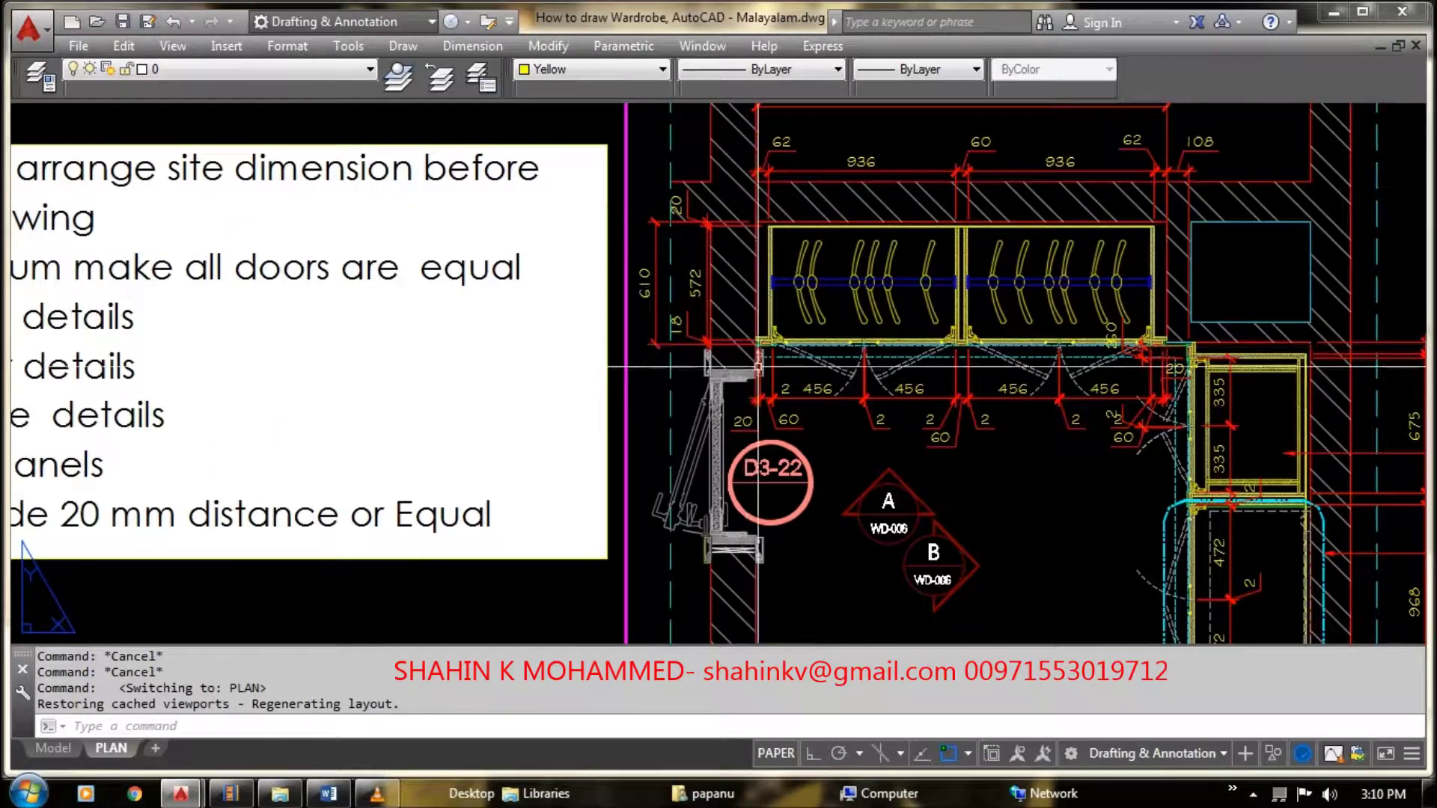
{"action": "scroll", "coordinate": [1176, 341], "scroll_direction": "up", "scroll_amount": 2}
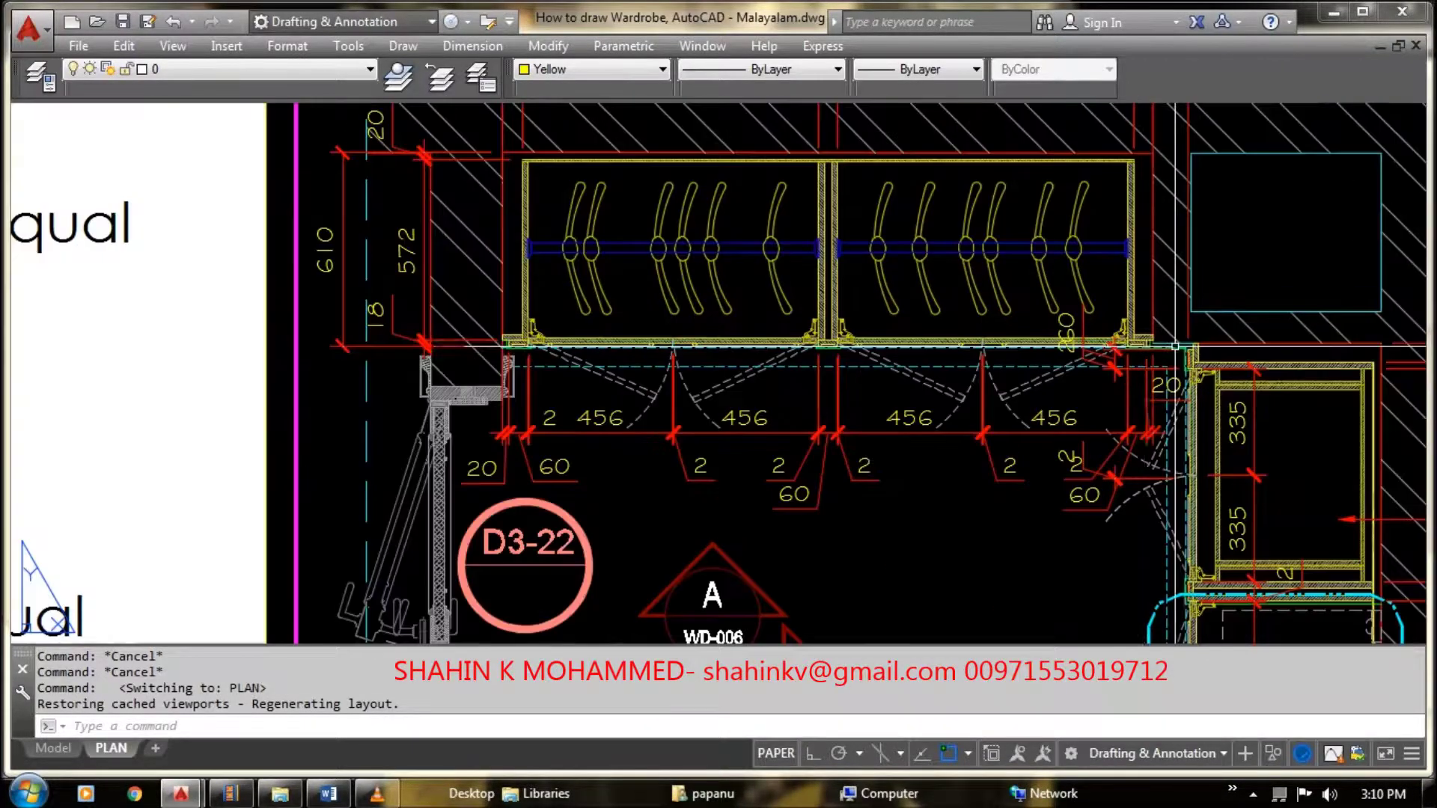
{"action": "scroll", "coordinate": [1021, 372], "scroll_direction": "down", "scroll_amount": 4}
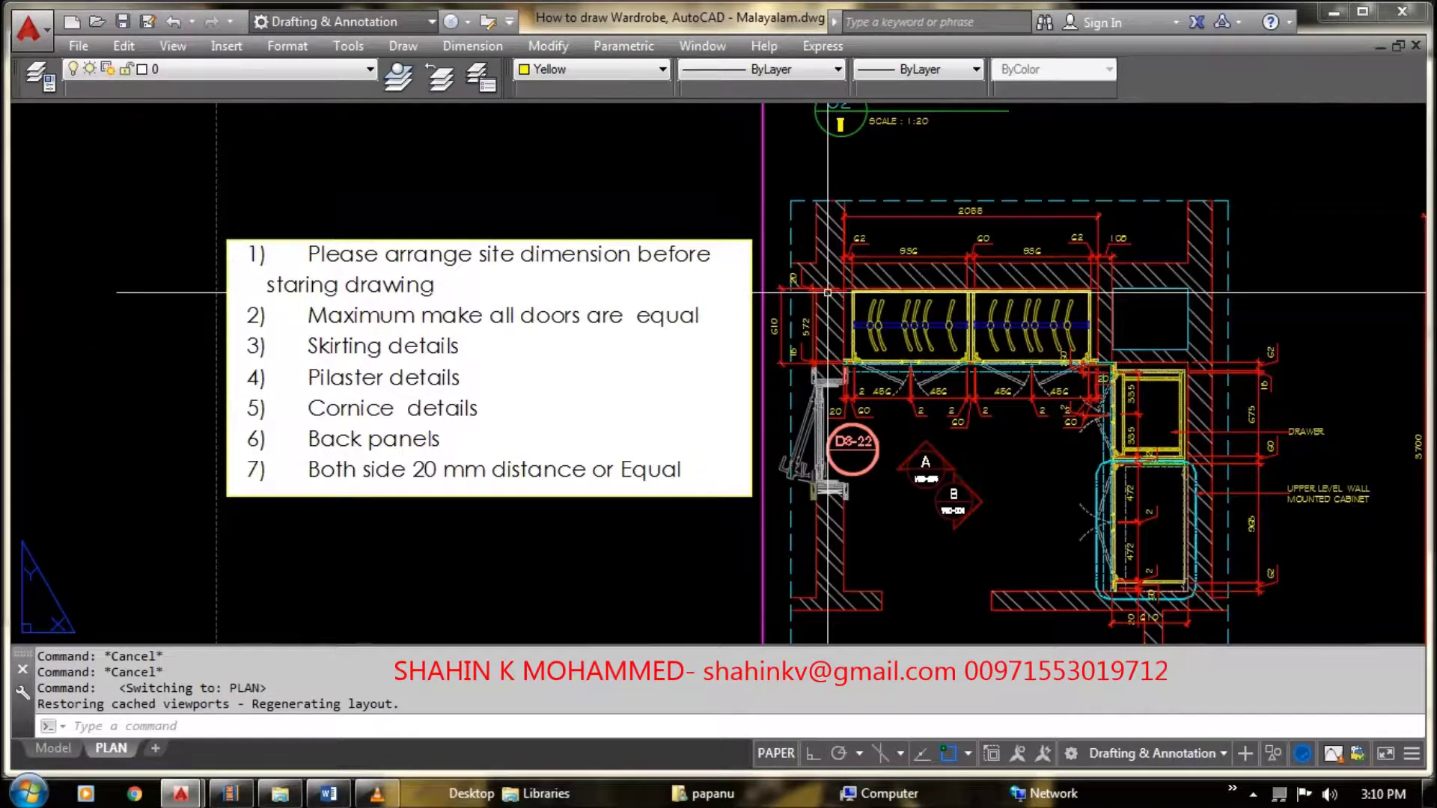
{"action": "scroll", "coordinate": [850, 362], "scroll_direction": "down", "scroll_amount": 1}
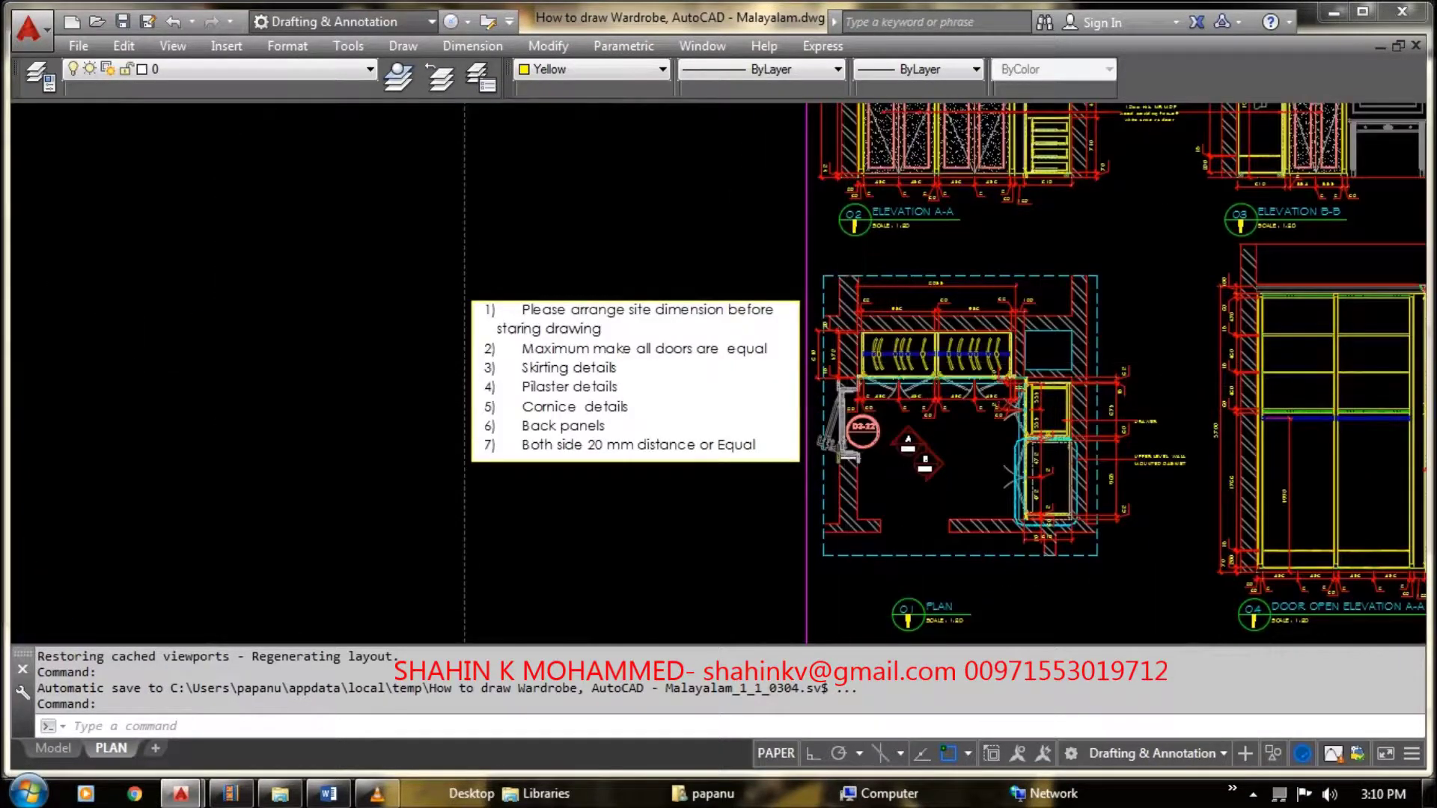
{"action": "scroll", "coordinate": [846, 362], "scroll_direction": "up", "scroll_amount": 3}
{"action": "scroll", "coordinate": [844, 363], "scroll_direction": "up", "scroll_amount": 2}
{"action": "scroll", "coordinate": [844, 362], "scroll_direction": "down", "scroll_amount": 2}
{"action": "scroll", "coordinate": [844, 389], "scroll_direction": "up", "scroll_amount": 2}
{"action": "scroll", "coordinate": [847, 434], "scroll_direction": "up", "scroll_amount": 2}
{"action": "scroll", "coordinate": [848, 479], "scroll_direction": "down", "scroll_amount": 2}
{"action": "scroll", "coordinate": [853, 516], "scroll_direction": "down", "scroll_amount": 4}
{"action": "scroll", "coordinate": [898, 524], "scroll_direction": "up", "scroll_amount": 2}
{"action": "scroll", "coordinate": [973, 528], "scroll_direction": "down", "scroll_amount": 5}
{"action": "scroll", "coordinate": [1054, 533], "scroll_direction": "up", "scroll_amount": 3}
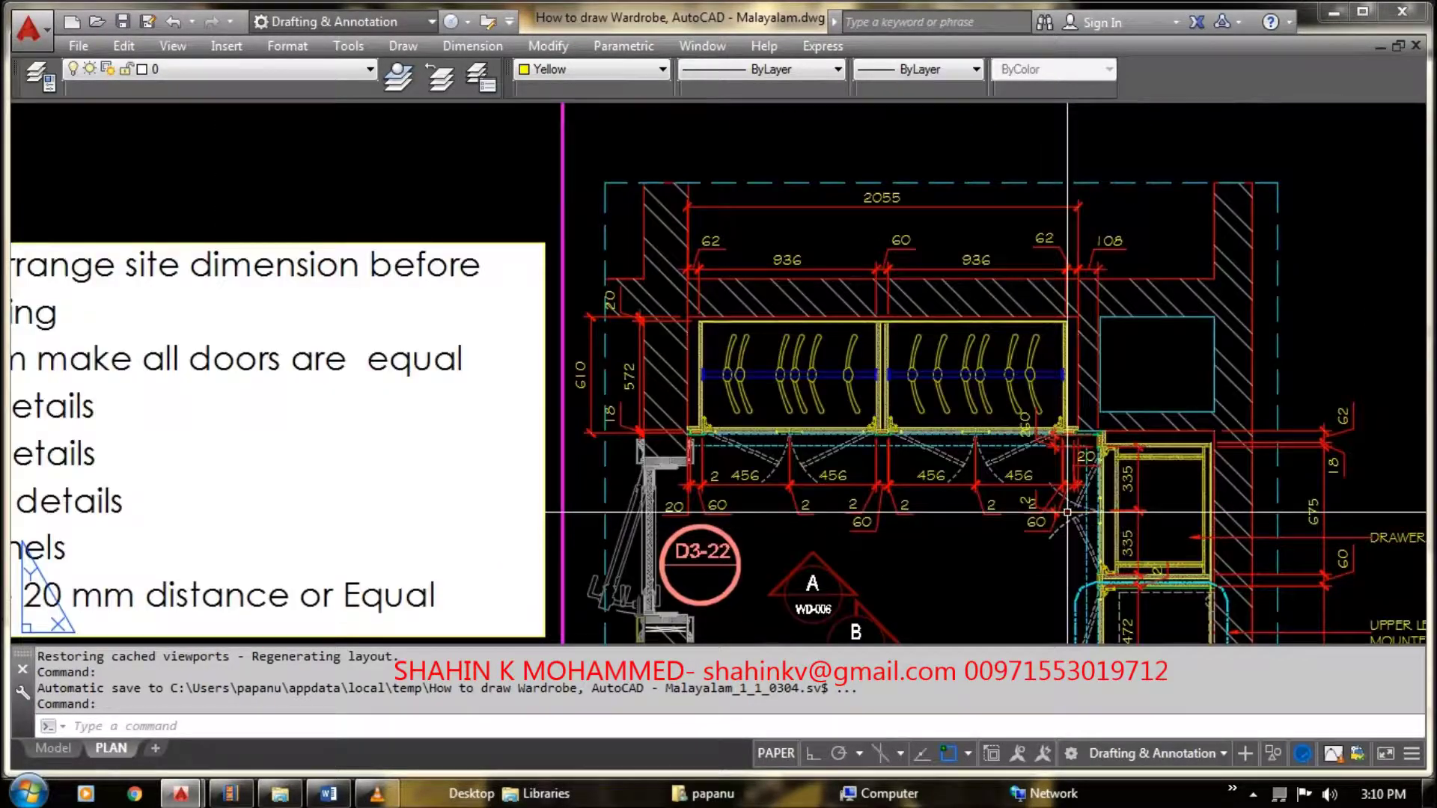
{"action": "scroll", "coordinate": [921, 444], "scroll_direction": "down", "scroll_amount": 2}
{"action": "scroll", "coordinate": [904, 444], "scroll_direction": "down", "scroll_amount": 2}
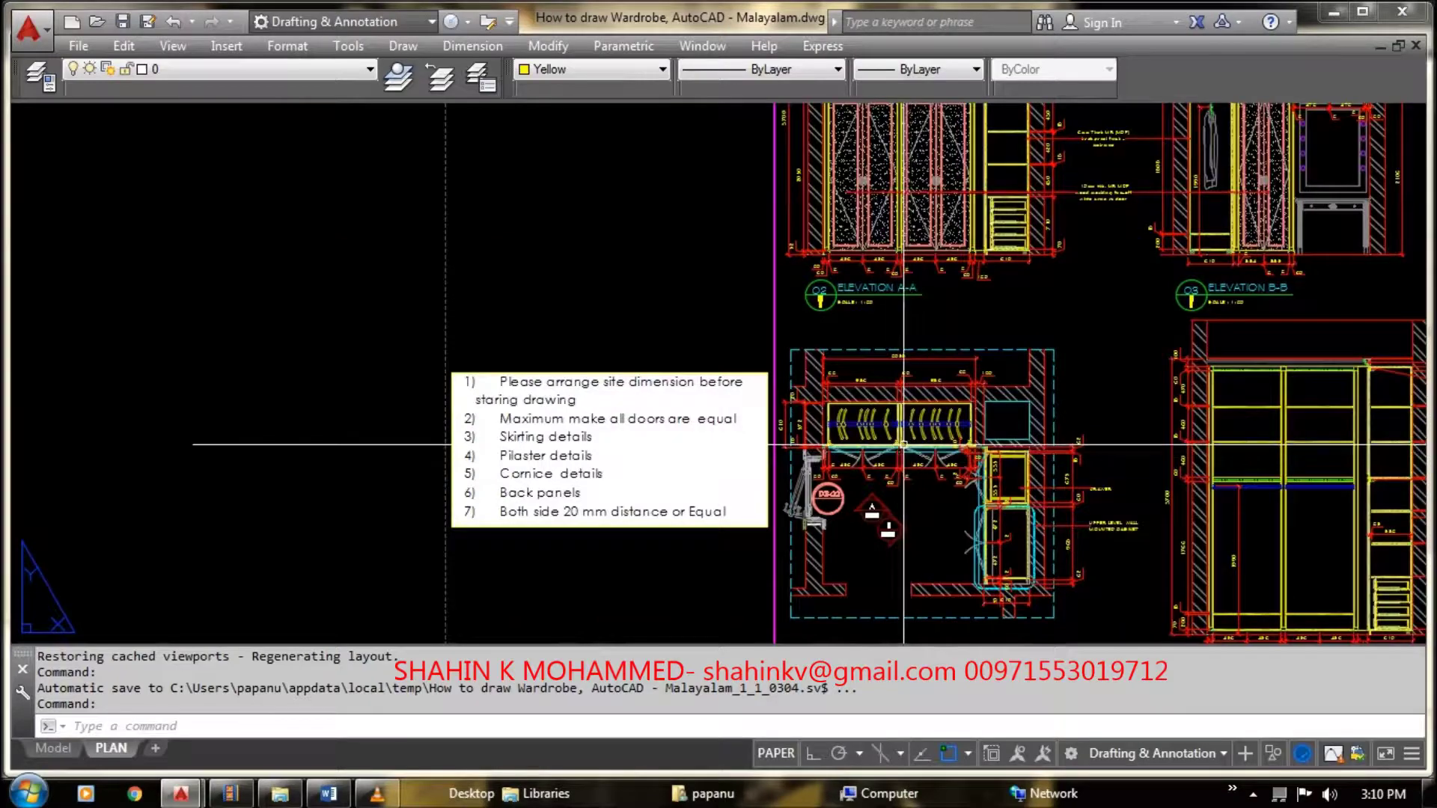
{"action": "scroll", "coordinate": [876, 262], "scroll_direction": "up", "scroll_amount": 2}
{"action": "scroll", "coordinate": [874, 266], "scroll_direction": "down", "scroll_amount": 2}
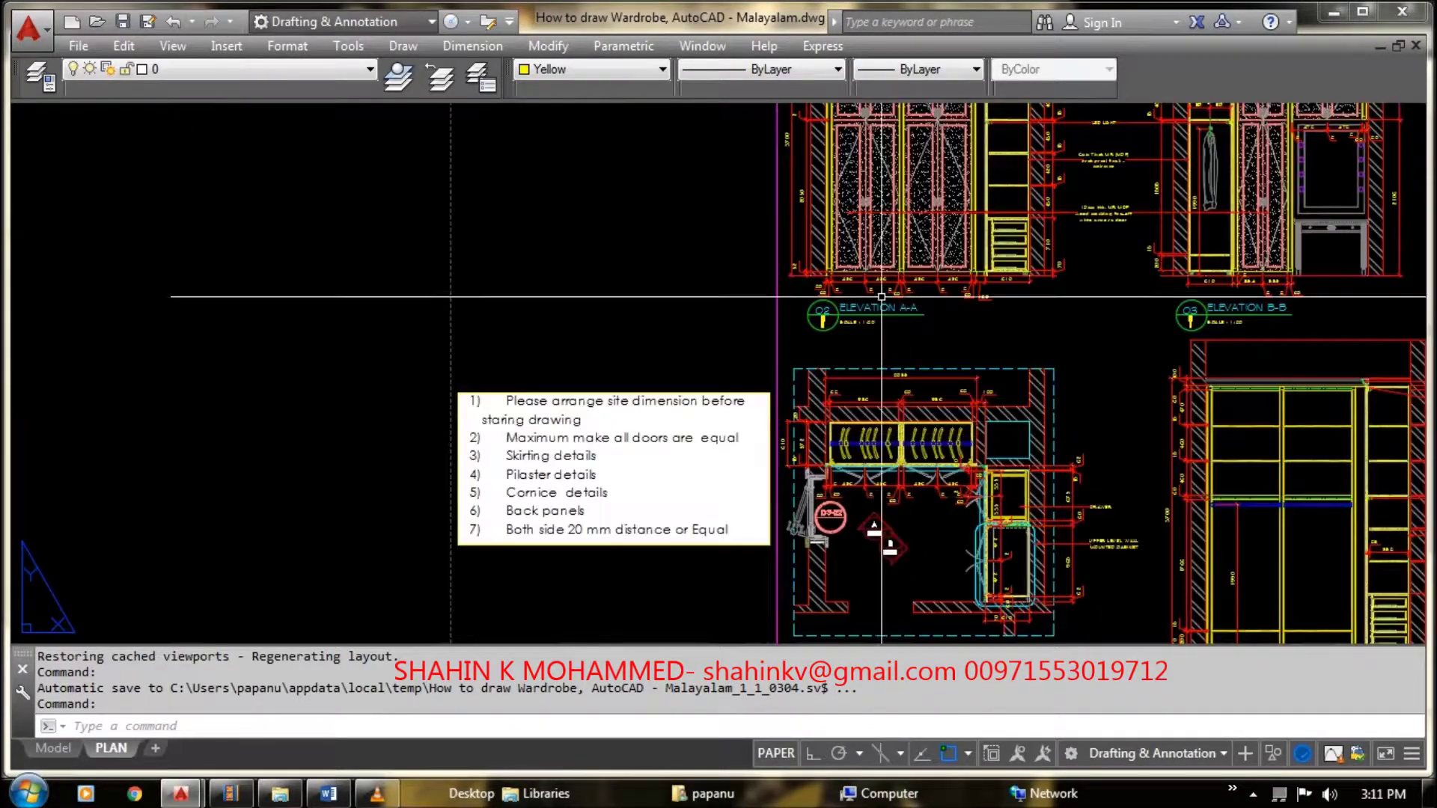
{"action": "scroll", "coordinate": [873, 268], "scroll_direction": "down", "scroll_amount": 2}
{"action": "scroll", "coordinate": [874, 268], "scroll_direction": "up", "scroll_amount": 3}
{"action": "scroll", "coordinate": [770, 197], "scroll_direction": "up", "scroll_amount": 1}
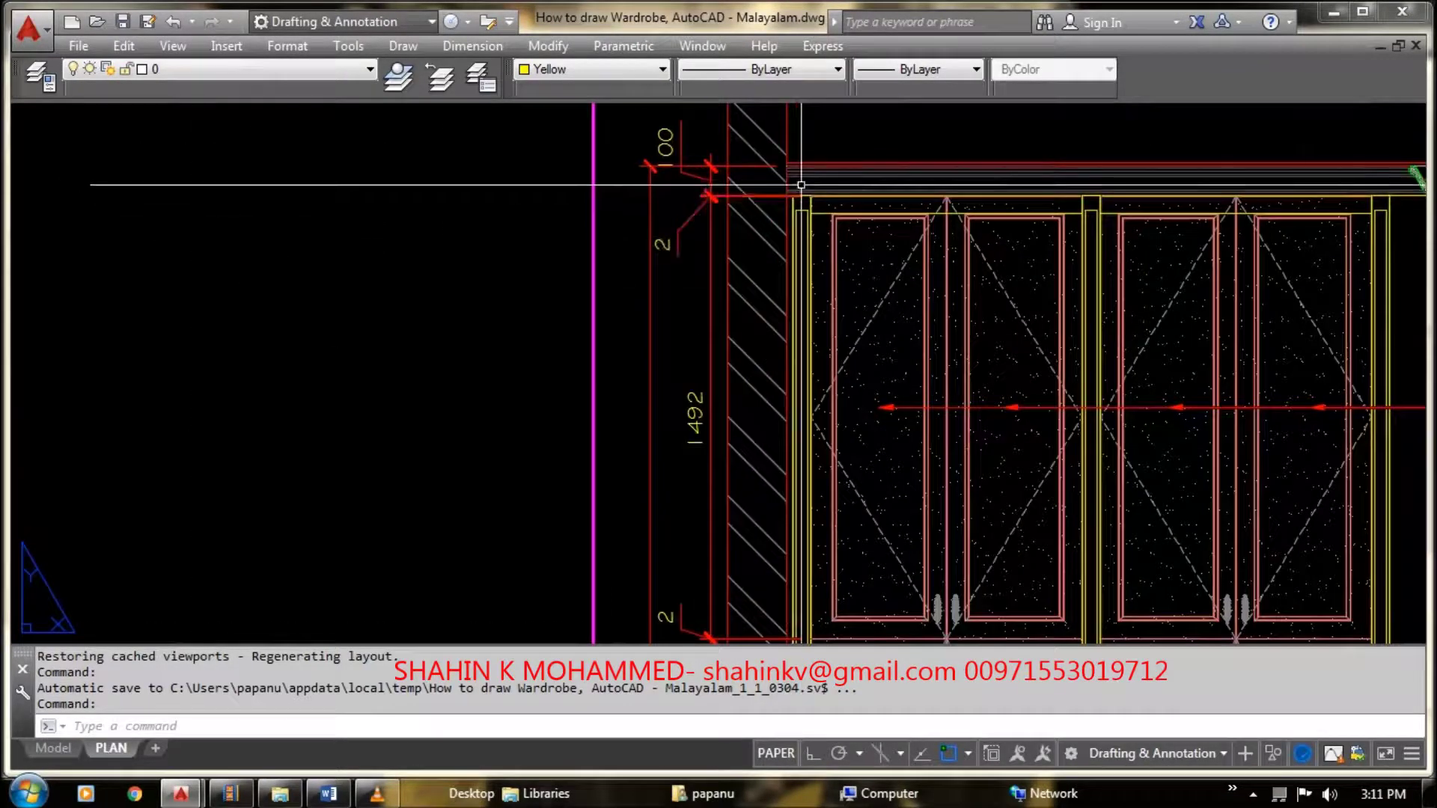
{"action": "scroll", "coordinate": [769, 198], "scroll_direction": "down", "scroll_amount": 1}
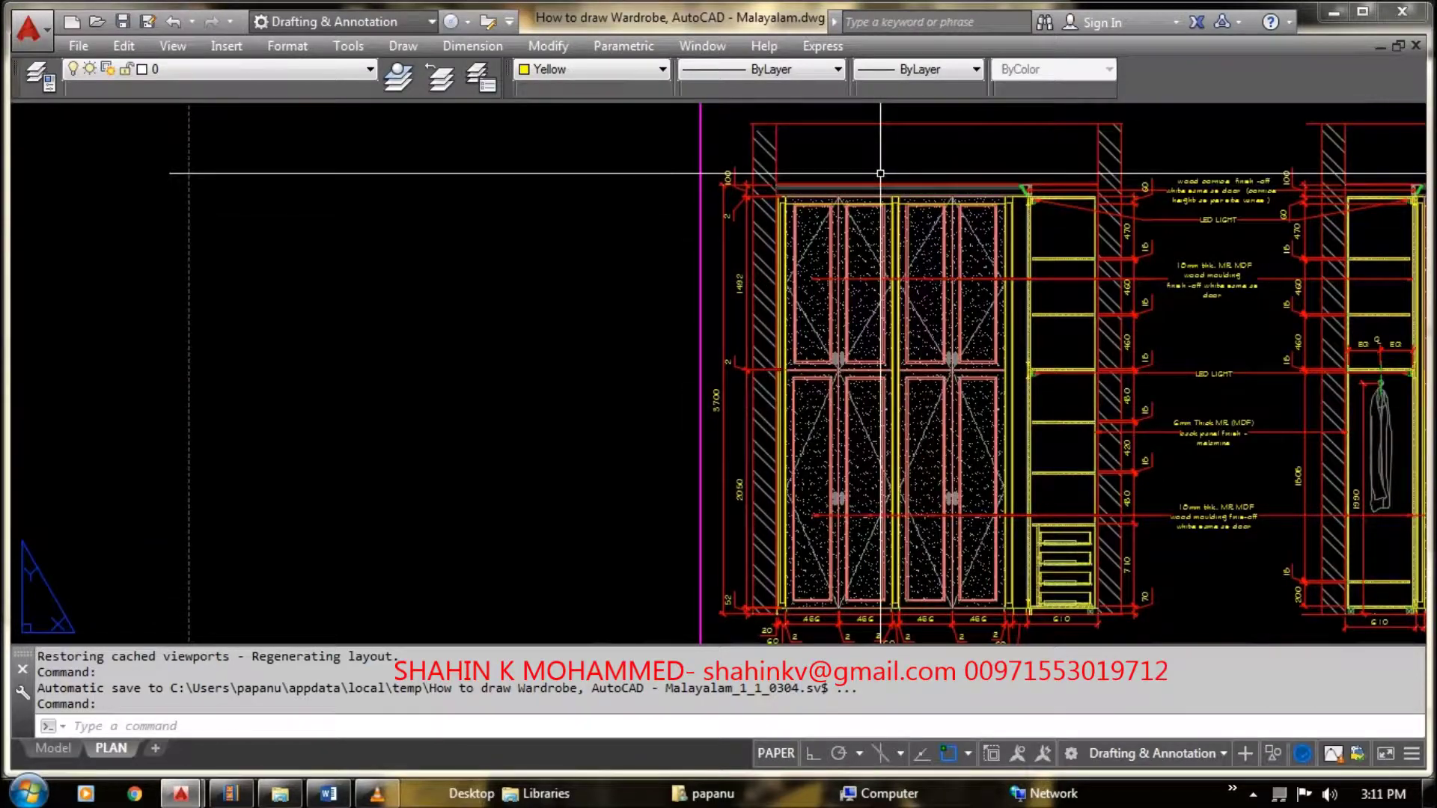
{"action": "scroll", "coordinate": [830, 455], "scroll_direction": "down", "scroll_amount": 4}
{"action": "scroll", "coordinate": [831, 455], "scroll_direction": "up", "scroll_amount": 2}
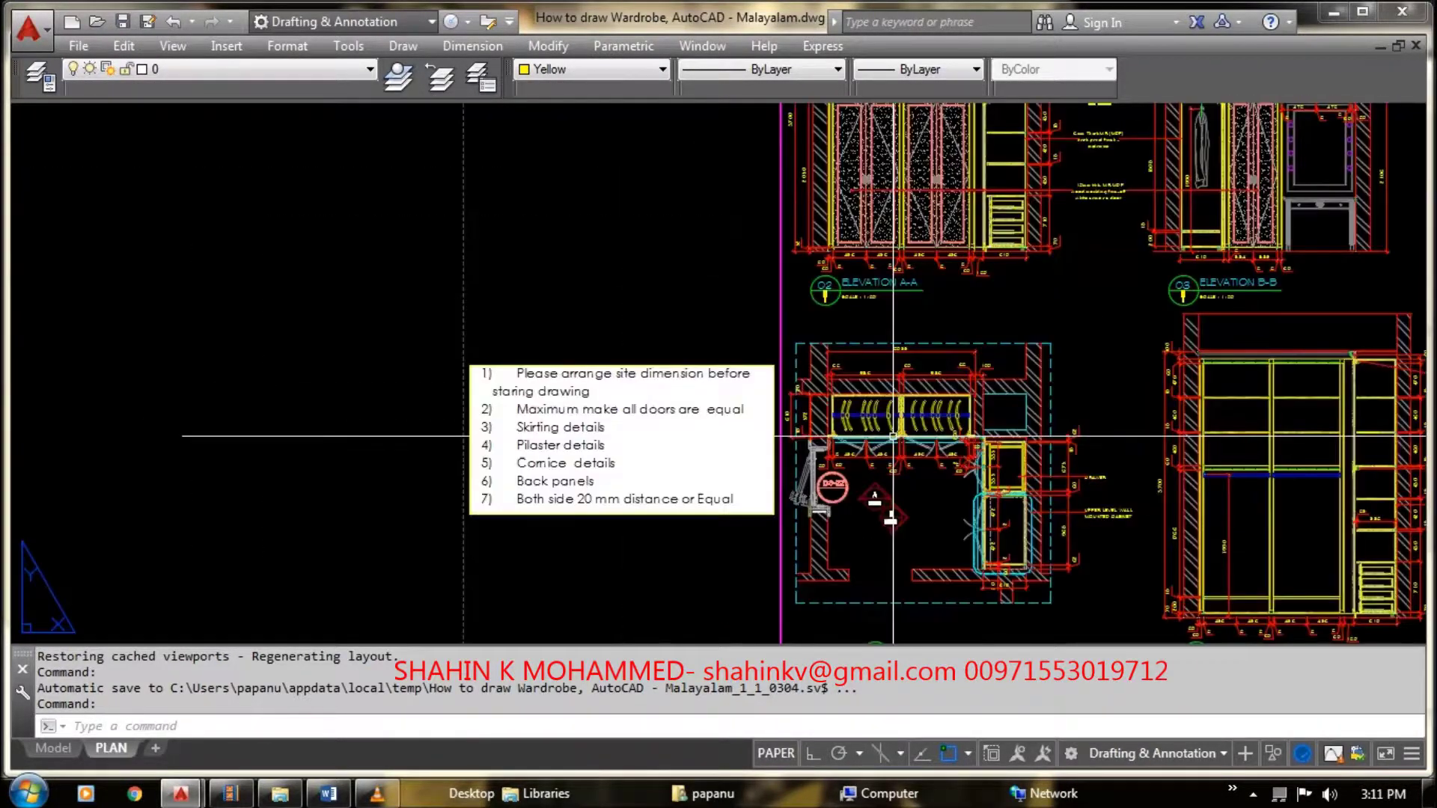
{"action": "scroll", "coordinate": [830, 455], "scroll_direction": "up", "scroll_amount": 2}
{"action": "scroll", "coordinate": [831, 455], "scroll_direction": "up", "scroll_amount": 2}
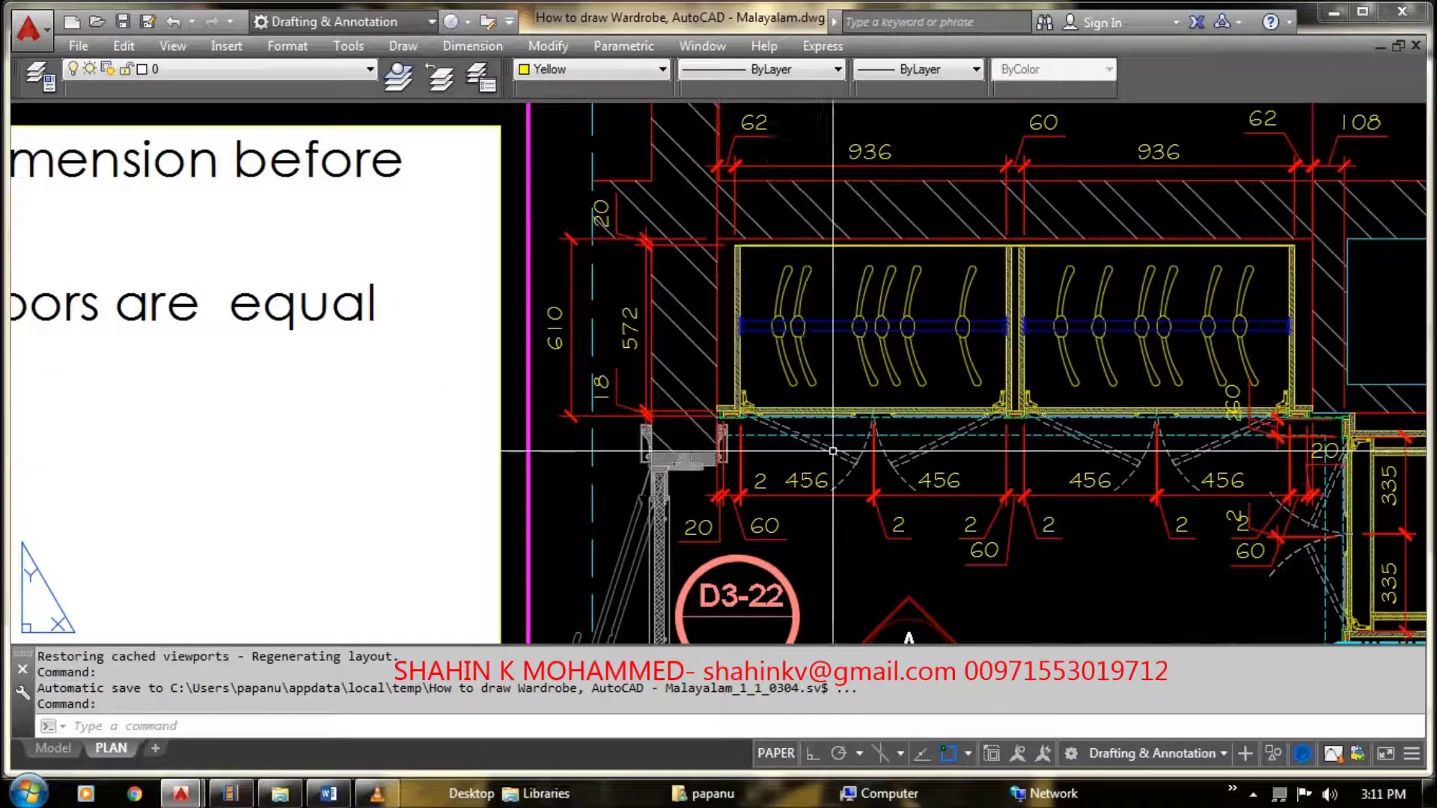
{"action": "scroll", "coordinate": [836, 450], "scroll_direction": "down", "scroll_amount": 2}
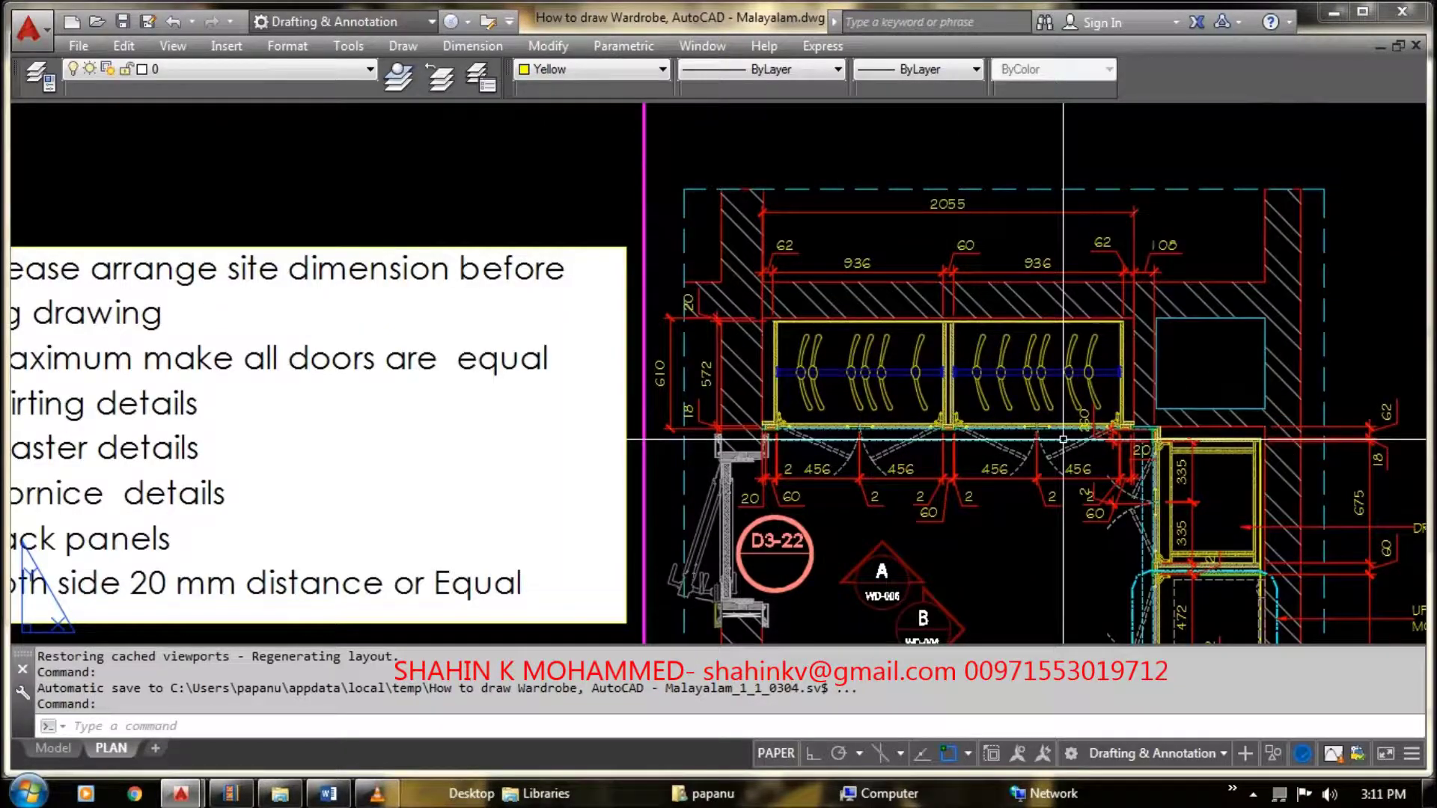
{"action": "scroll", "coordinate": [1063, 440], "scroll_direction": "down", "scroll_amount": 2}
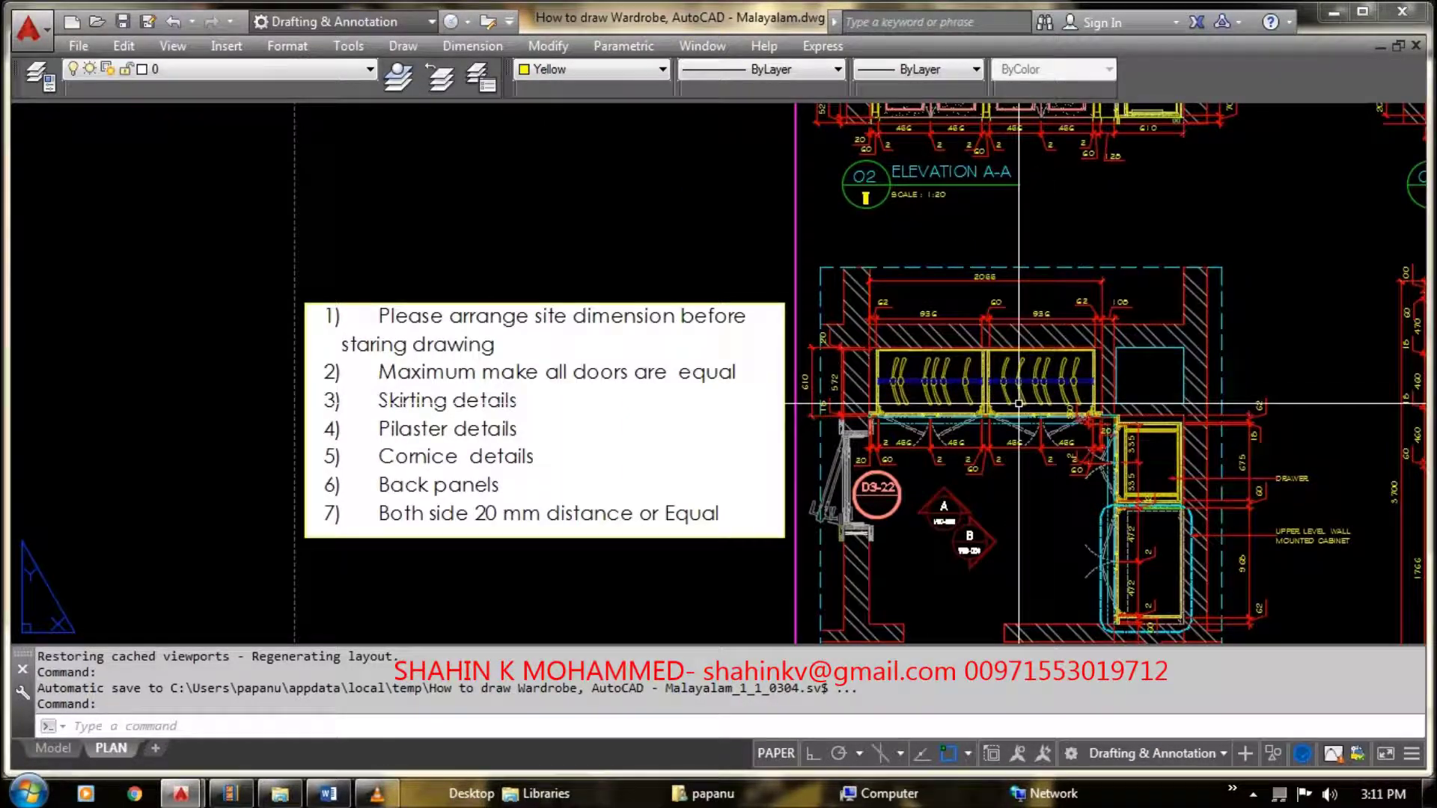
{"action": "scroll", "coordinate": [929, 417], "scroll_direction": "up", "scroll_amount": 1}
{"action": "scroll", "coordinate": [913, 419], "scroll_direction": "up", "scroll_amount": 1}
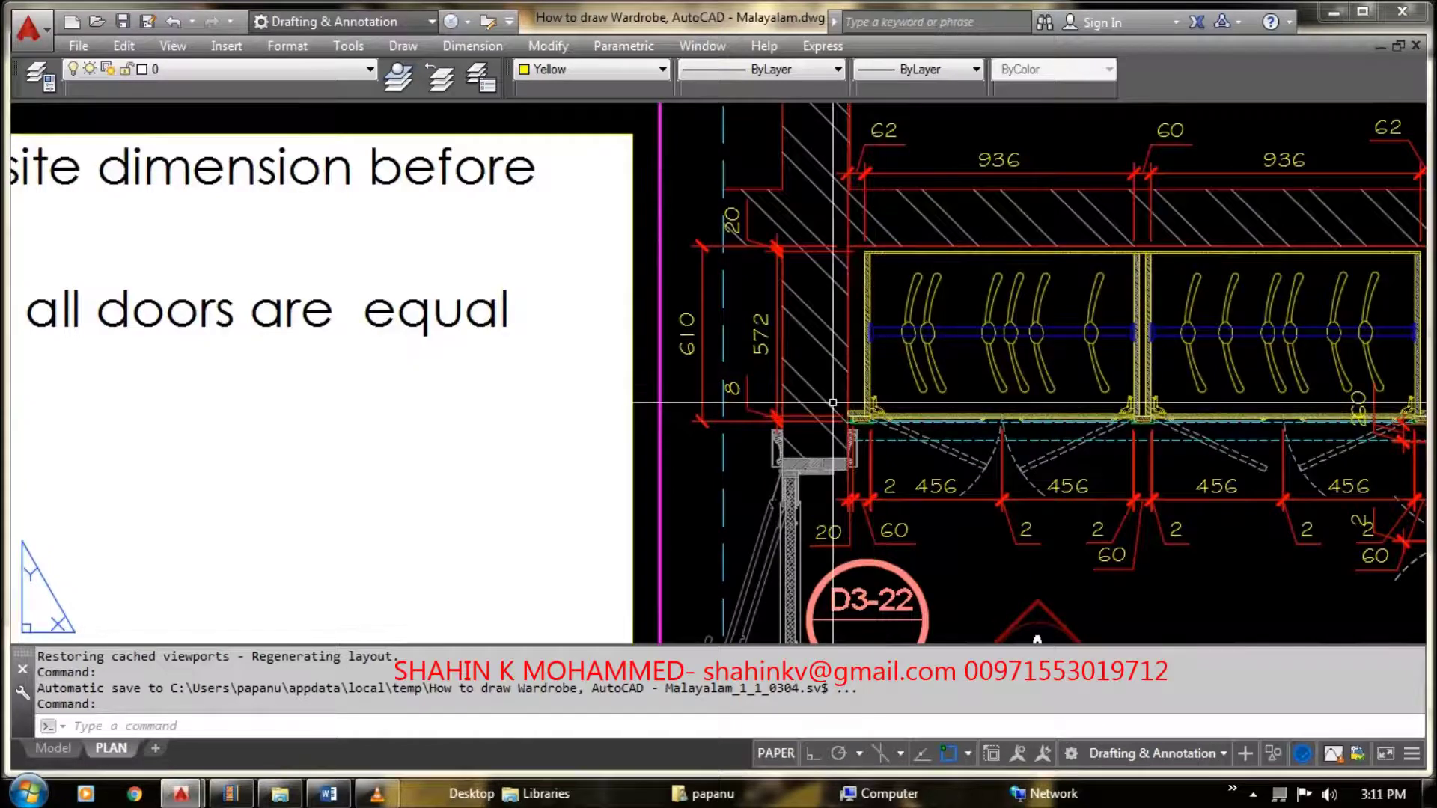
{"action": "scroll", "coordinate": [899, 423], "scroll_direction": "down", "scroll_amount": 1}
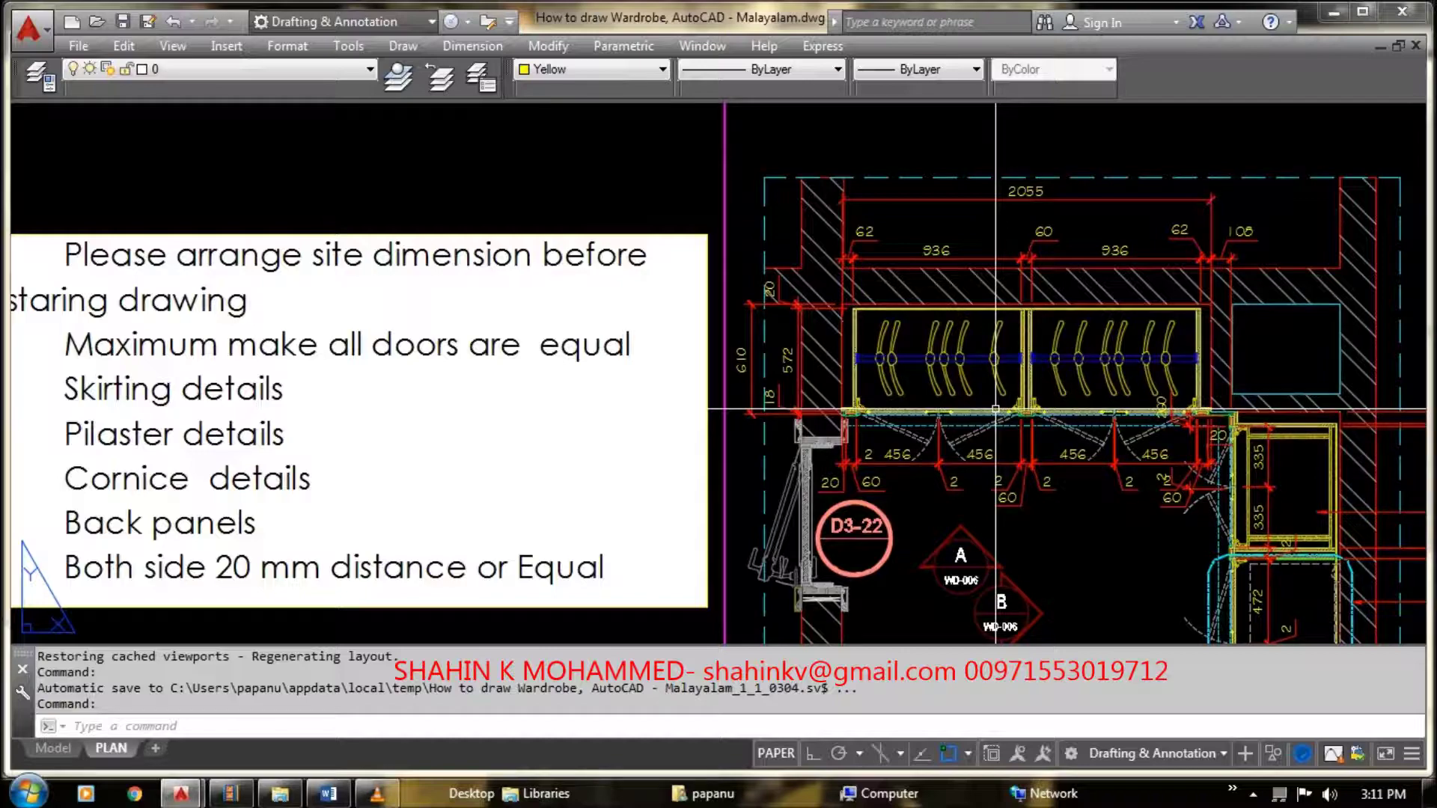
Step: Examine the stud details of the 610 drawer section up close
{"action": "scroll", "coordinate": [995, 410], "scroll_direction": "down", "scroll_amount": 4}
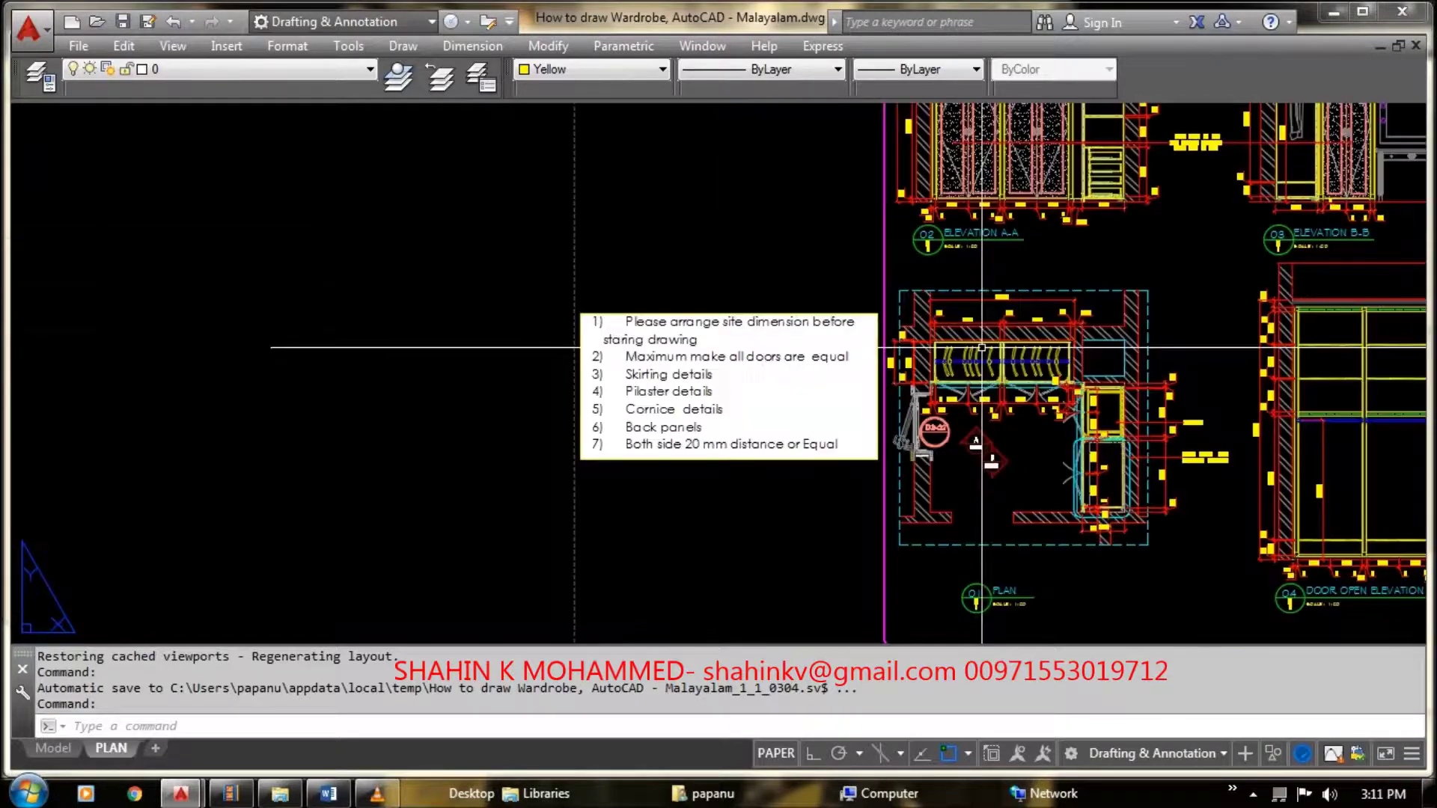
{"action": "scroll", "coordinate": [1159, 467], "scroll_direction": "up", "scroll_amount": 2}
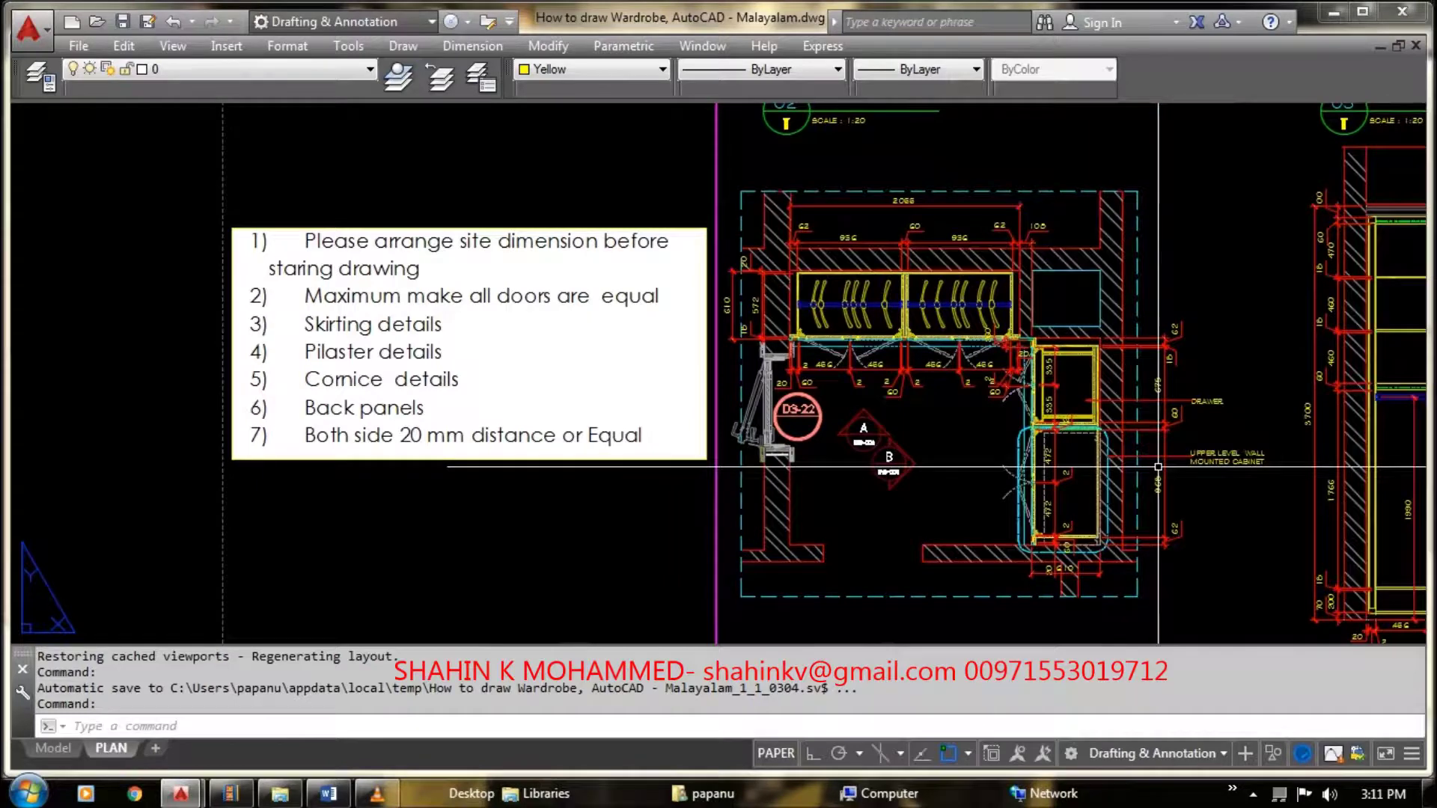
{"action": "scroll", "coordinate": [962, 267], "scroll_direction": "up", "scroll_amount": 2}
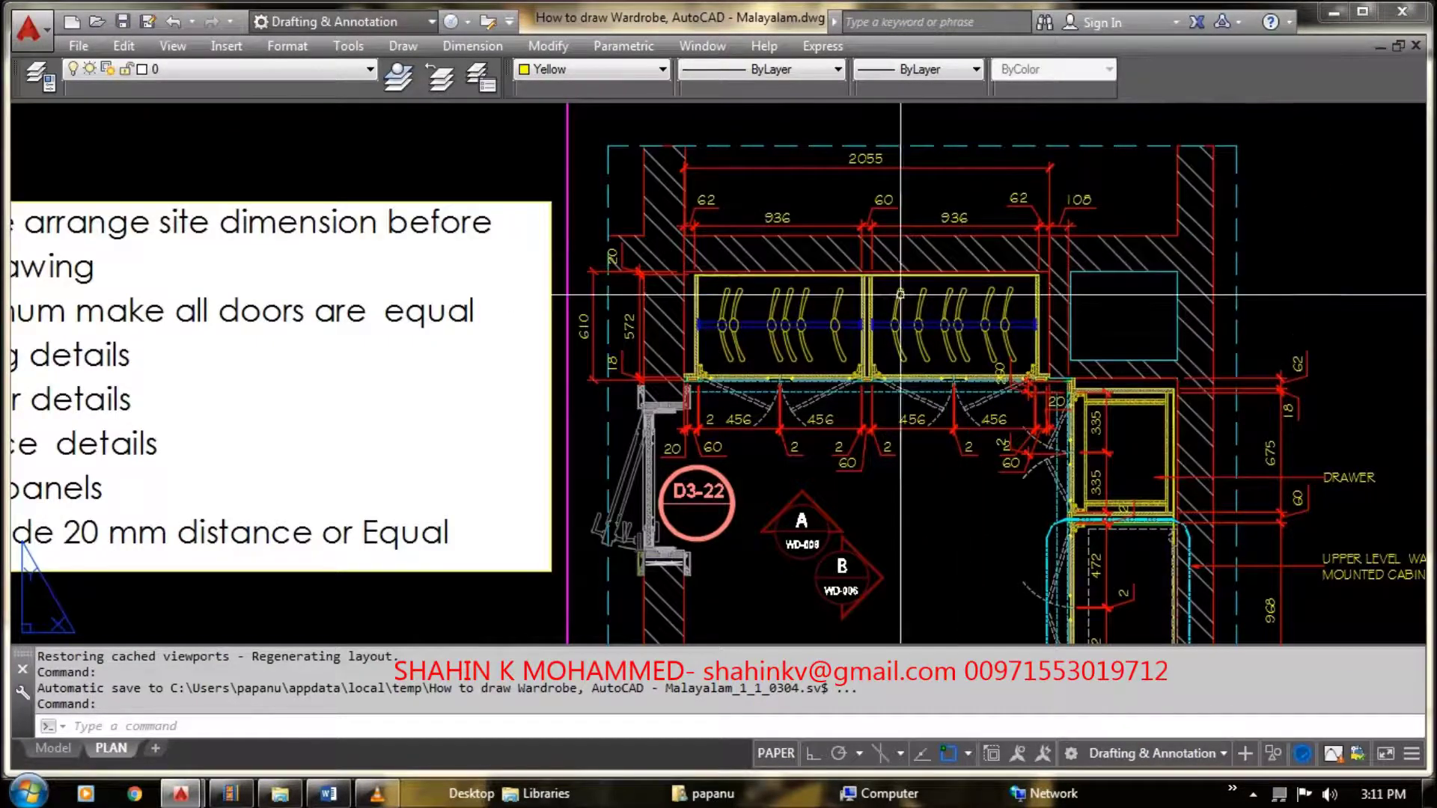
{"action": "scroll", "coordinate": [730, 413], "scroll_direction": "up", "scroll_amount": 2}
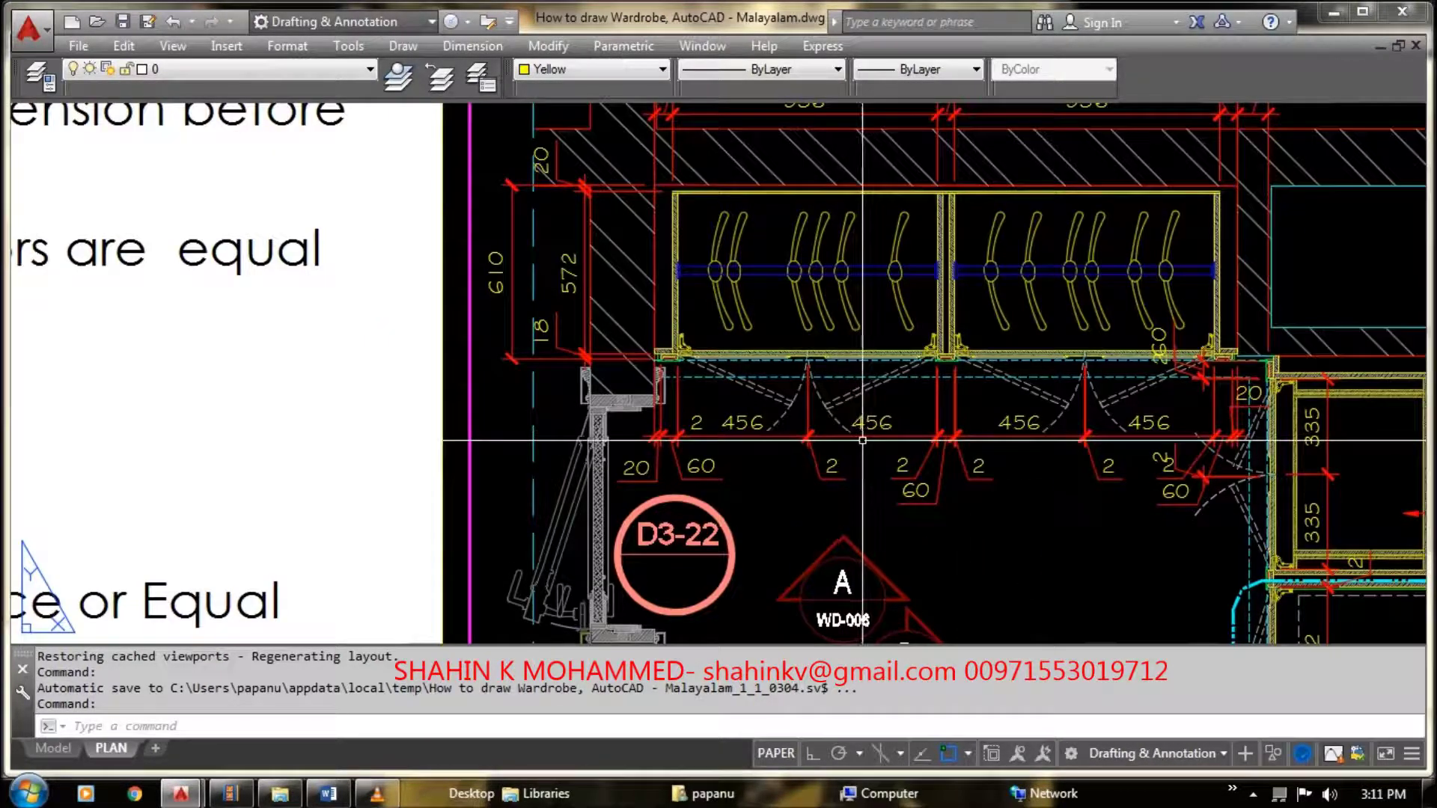
{"action": "scroll", "coordinate": [647, 373], "scroll_direction": "up", "scroll_amount": 3}
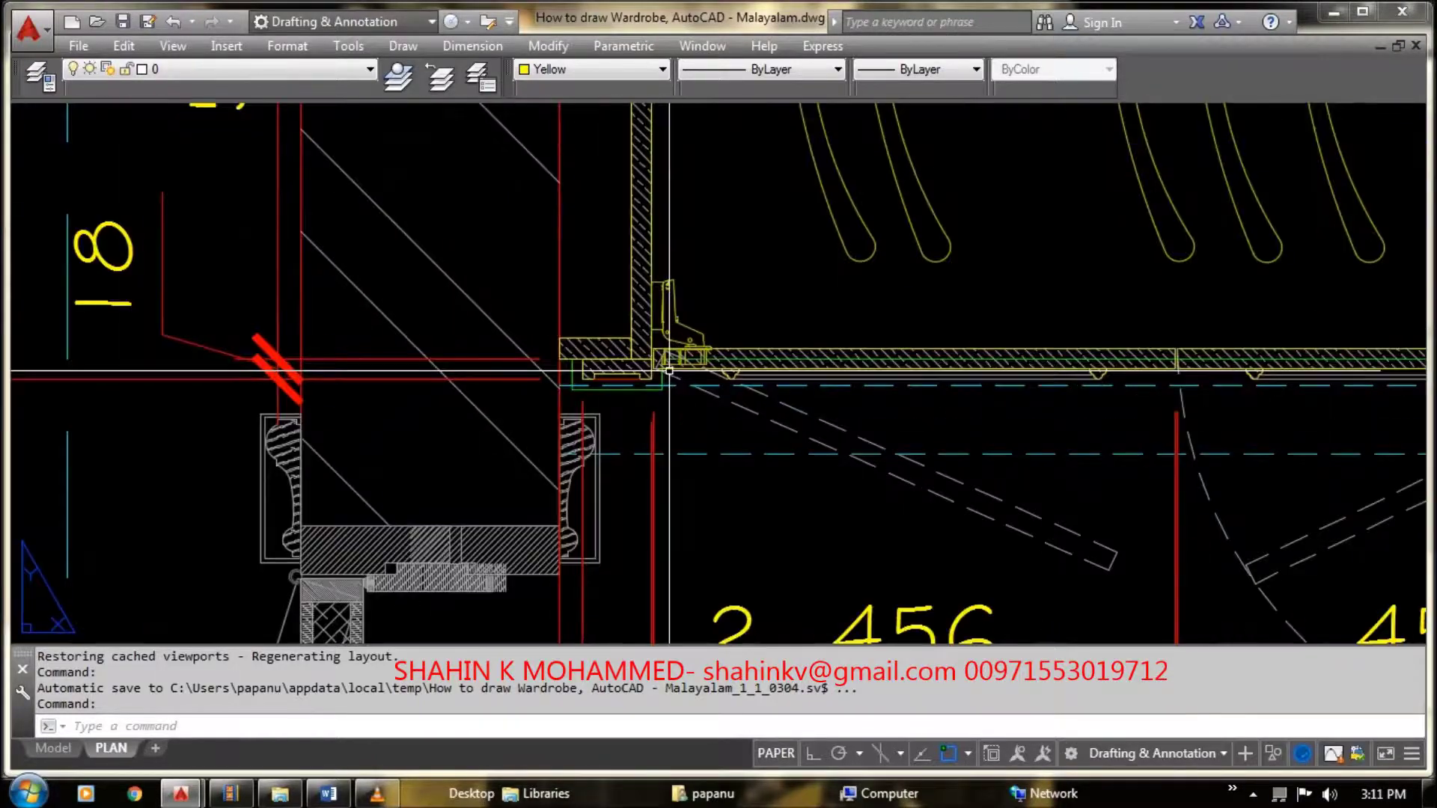
{"action": "scroll", "coordinate": [647, 374], "scroll_direction": "up", "scroll_amount": 3}
{"action": "scroll", "coordinate": [646, 374], "scroll_direction": "up", "scroll_amount": 2}
{"action": "scroll", "coordinate": [647, 373], "scroll_direction": "down", "scroll_amount": 1}
{"action": "scroll", "coordinate": [674, 300], "scroll_direction": "down", "scroll_amount": 4}
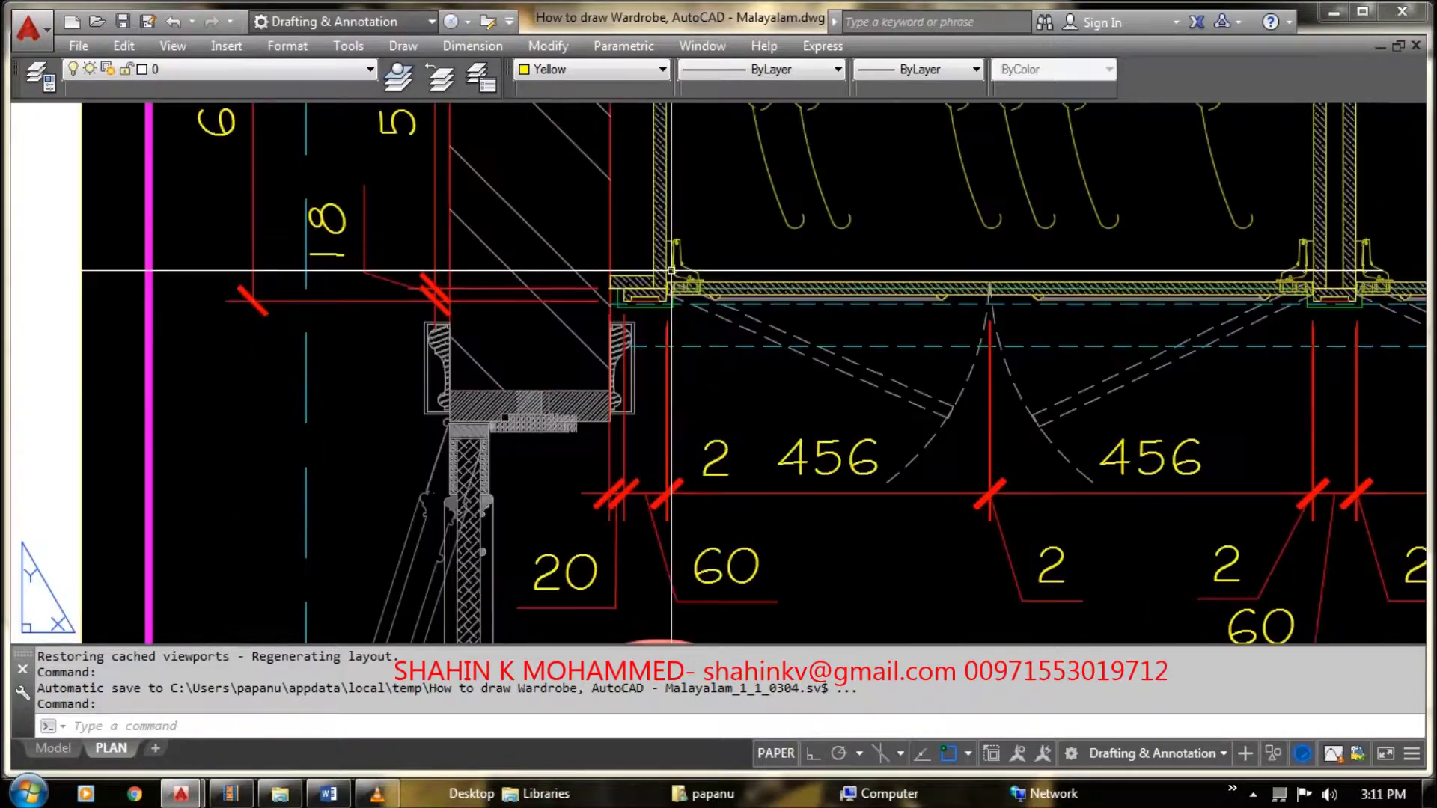
{"action": "scroll", "coordinate": [715, 458], "scroll_direction": "down", "scroll_amount": 2}
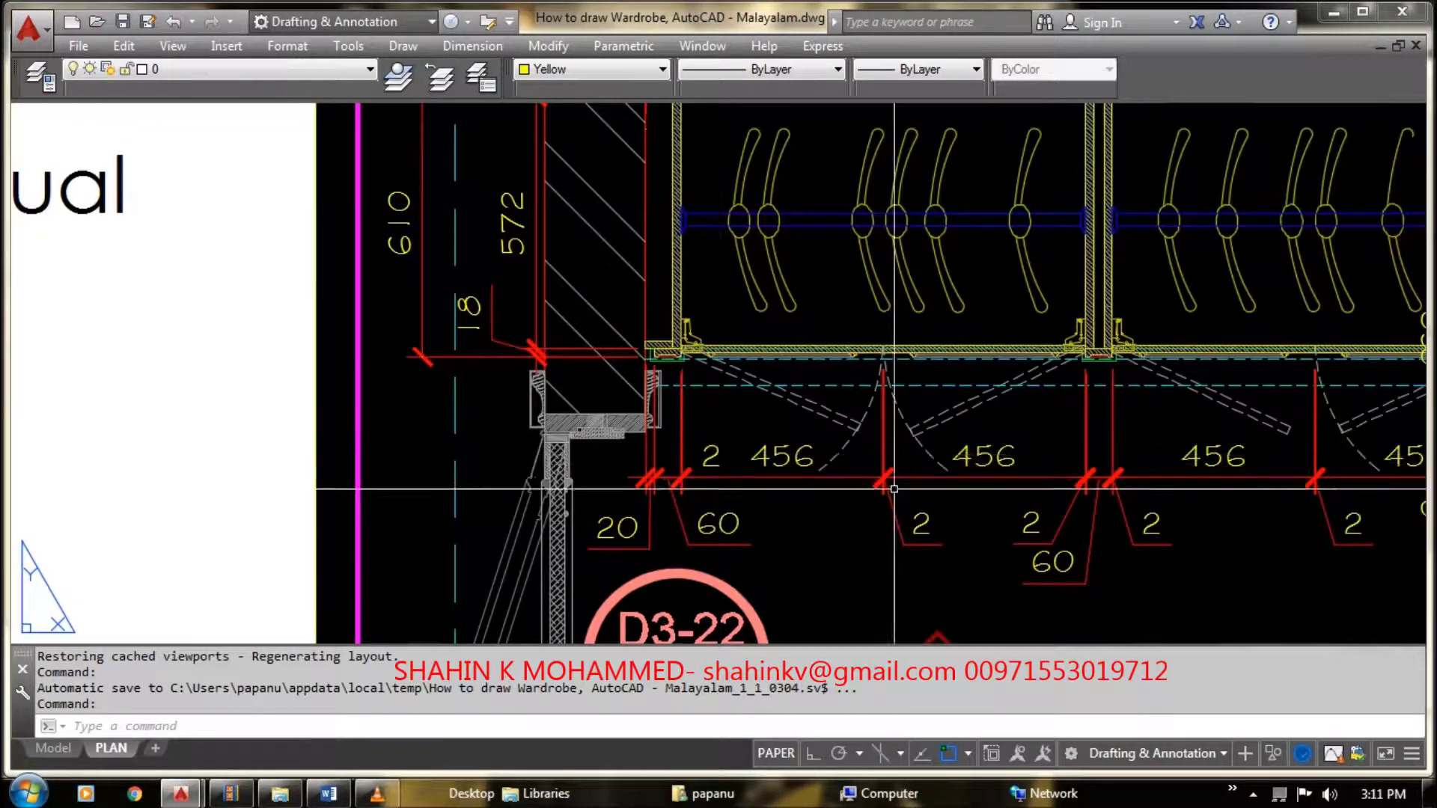
{"action": "scroll", "coordinate": [864, 299], "scroll_direction": "up", "scroll_amount": 3}
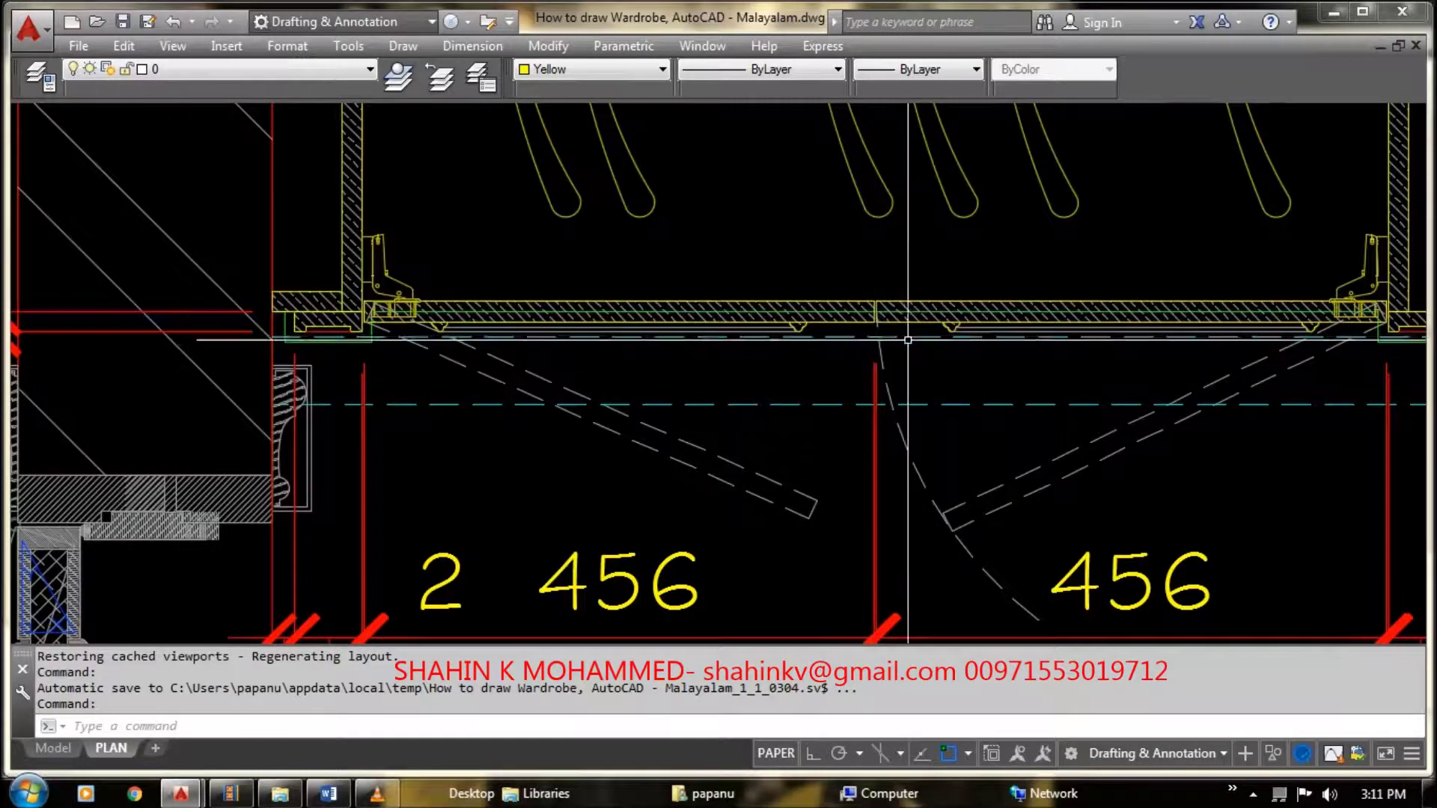
{"action": "scroll", "coordinate": [863, 295], "scroll_direction": "down", "scroll_amount": 3}
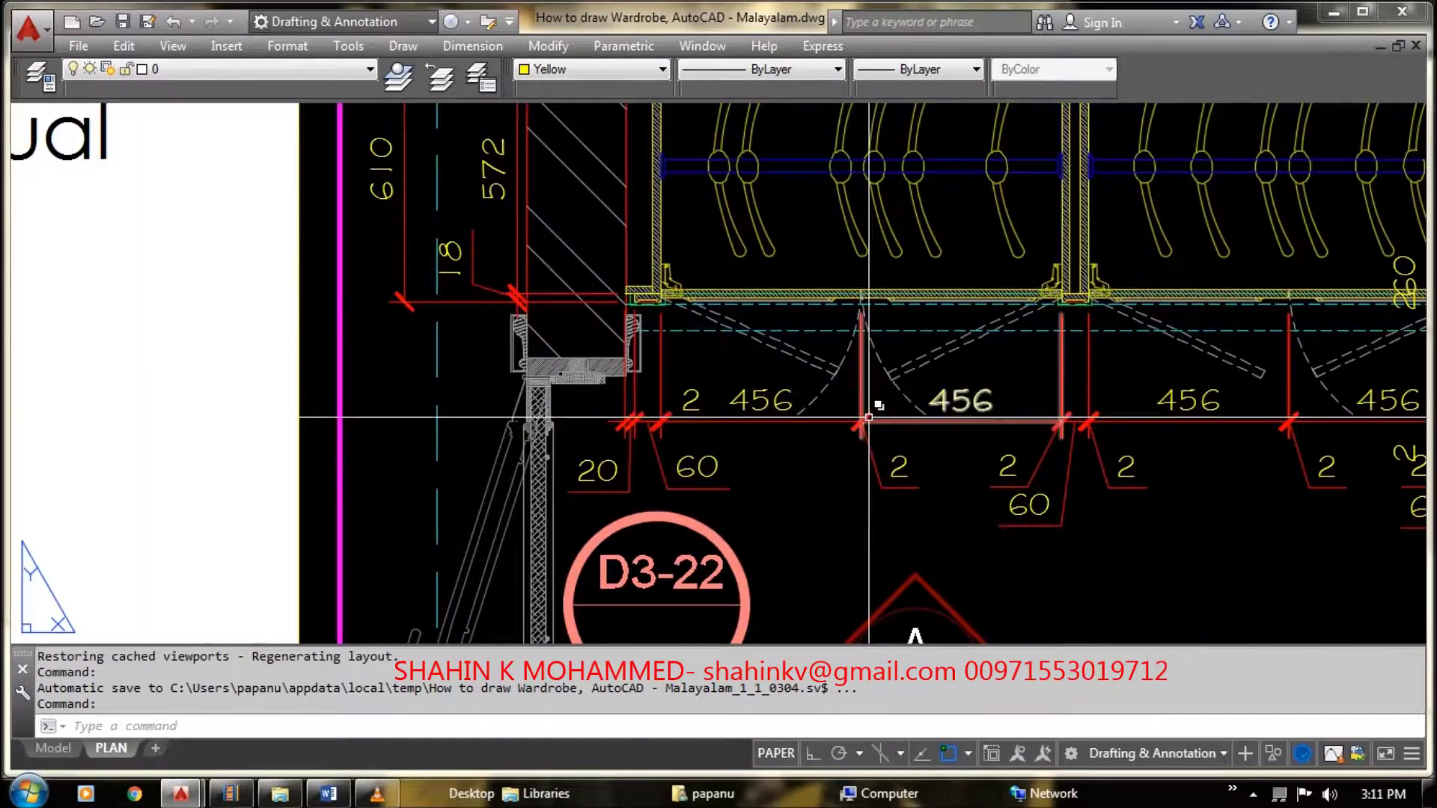
{"action": "scroll", "coordinate": [873, 411], "scroll_direction": "down", "scroll_amount": 2}
{"action": "scroll", "coordinate": [795, 239], "scroll_direction": "up", "scroll_amount": 2}
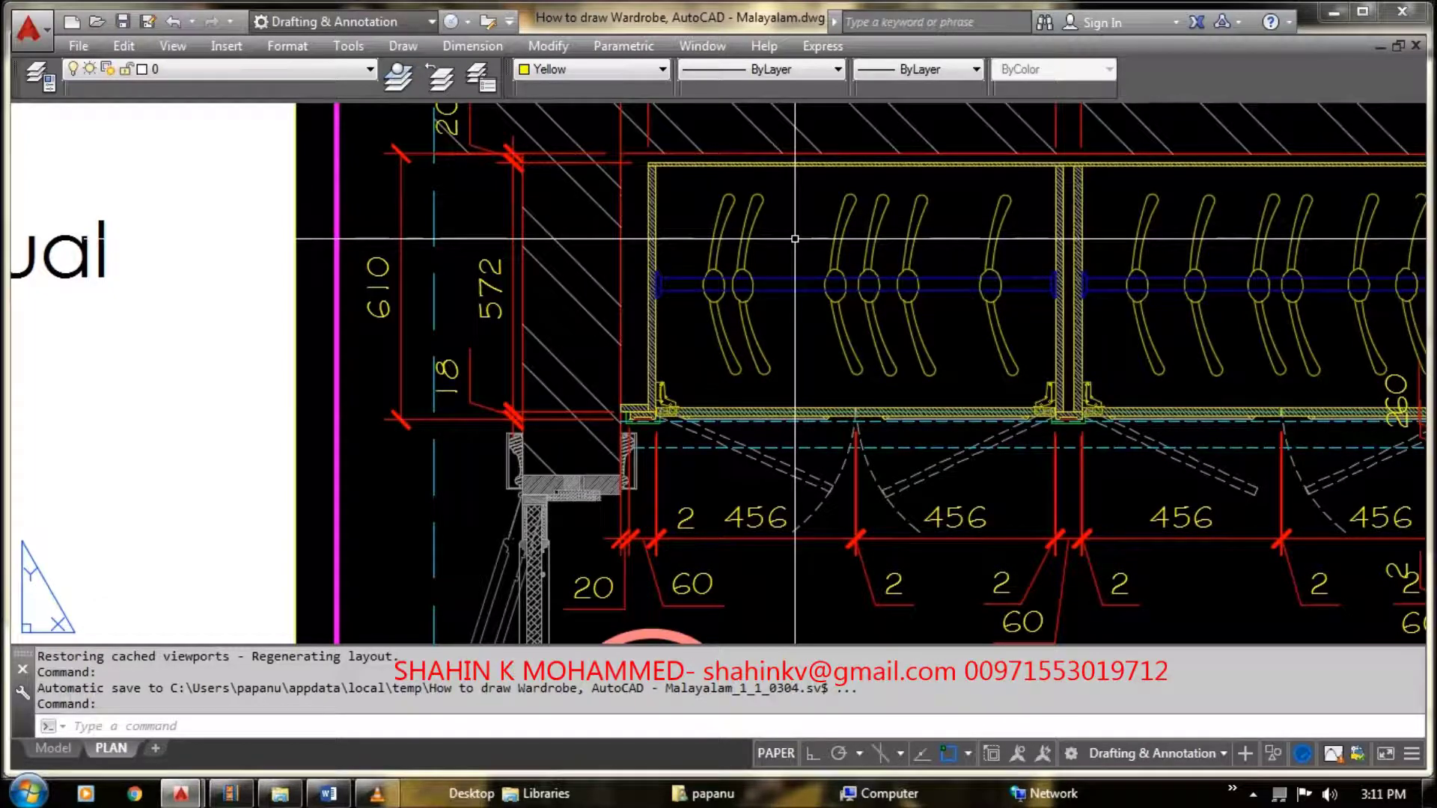
{"action": "scroll", "coordinate": [795, 239], "scroll_direction": "down", "scroll_amount": 1}
{"action": "scroll", "coordinate": [752, 307], "scroll_direction": "down", "scroll_amount": 3}
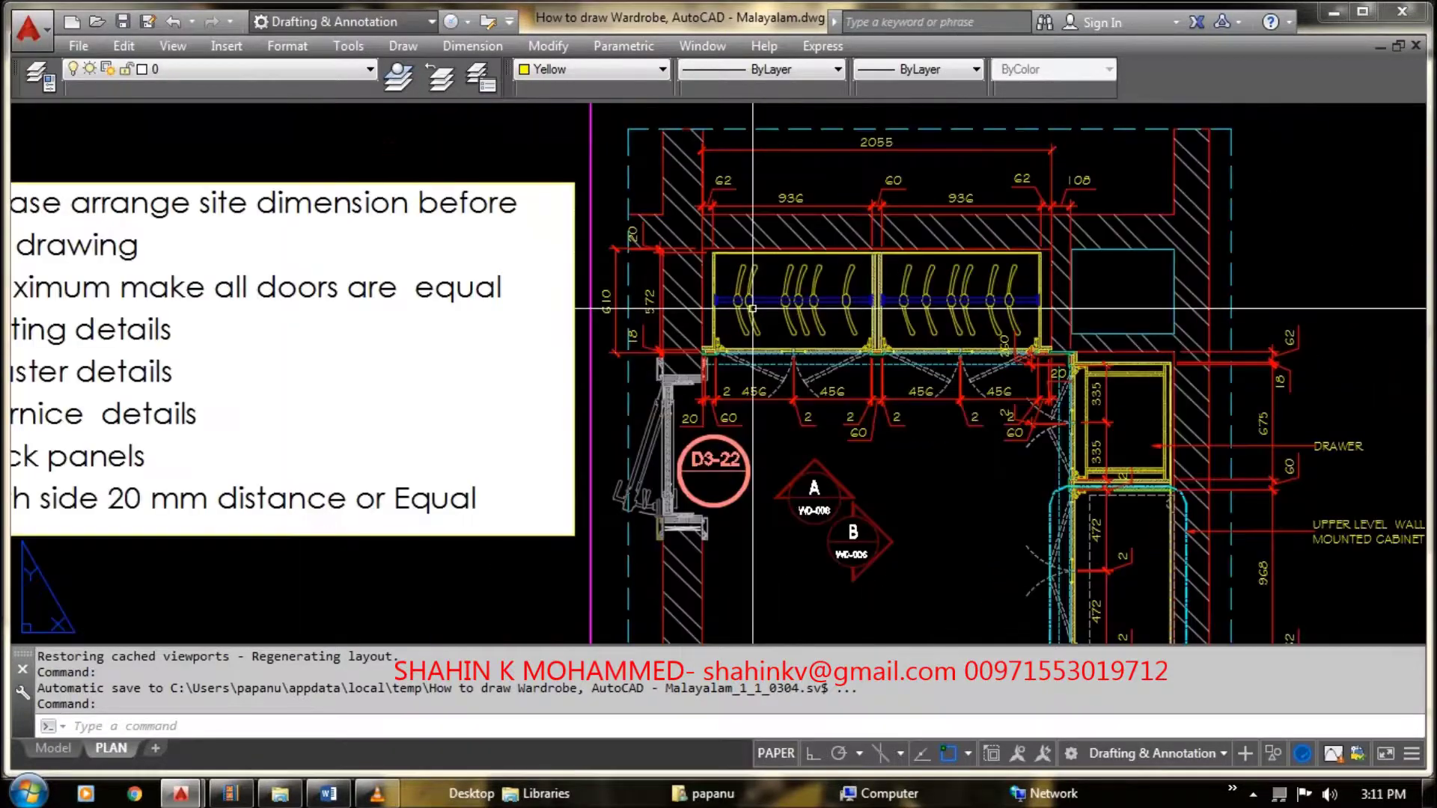
{"action": "scroll", "coordinate": [884, 374], "scroll_direction": "down", "scroll_amount": 3}
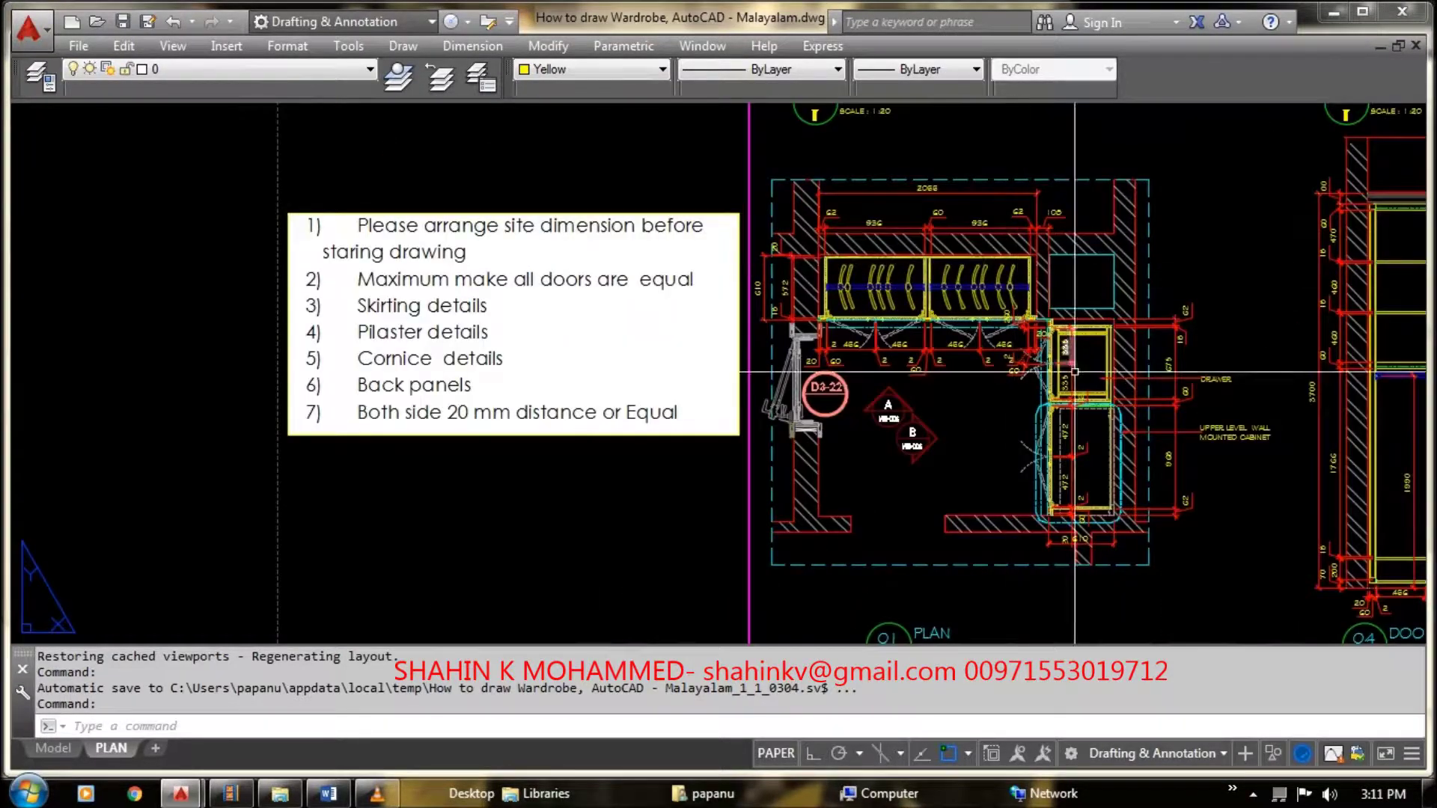
{"action": "scroll", "coordinate": [1089, 317], "scroll_direction": "up", "scroll_amount": 3}
{"action": "scroll", "coordinate": [1076, 360], "scroll_direction": "up", "scroll_amount": 2}
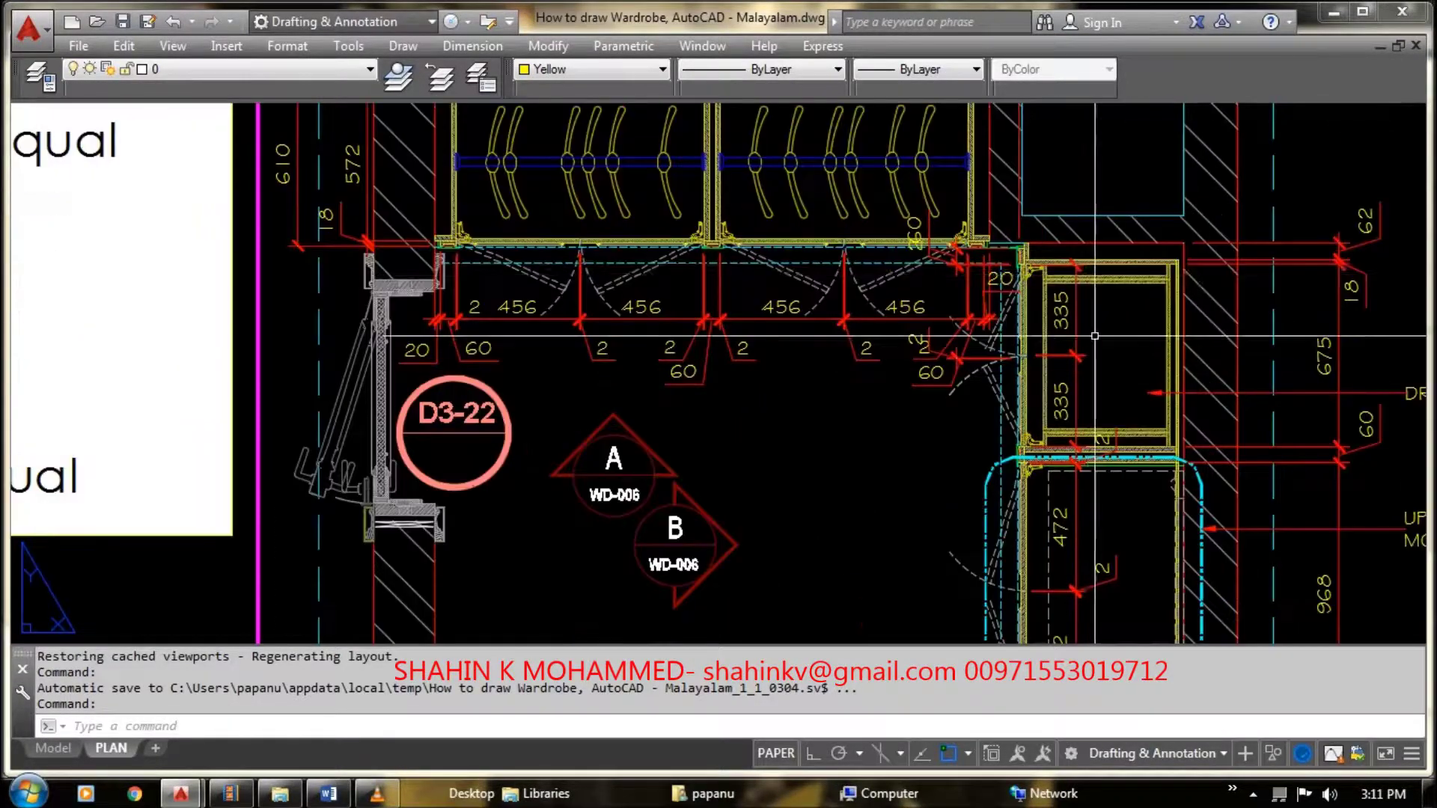
{"action": "scroll", "coordinate": [1075, 360], "scroll_direction": "down", "scroll_amount": 2}
{"action": "scroll", "coordinate": [1067, 337], "scroll_direction": "up", "scroll_amount": 3}
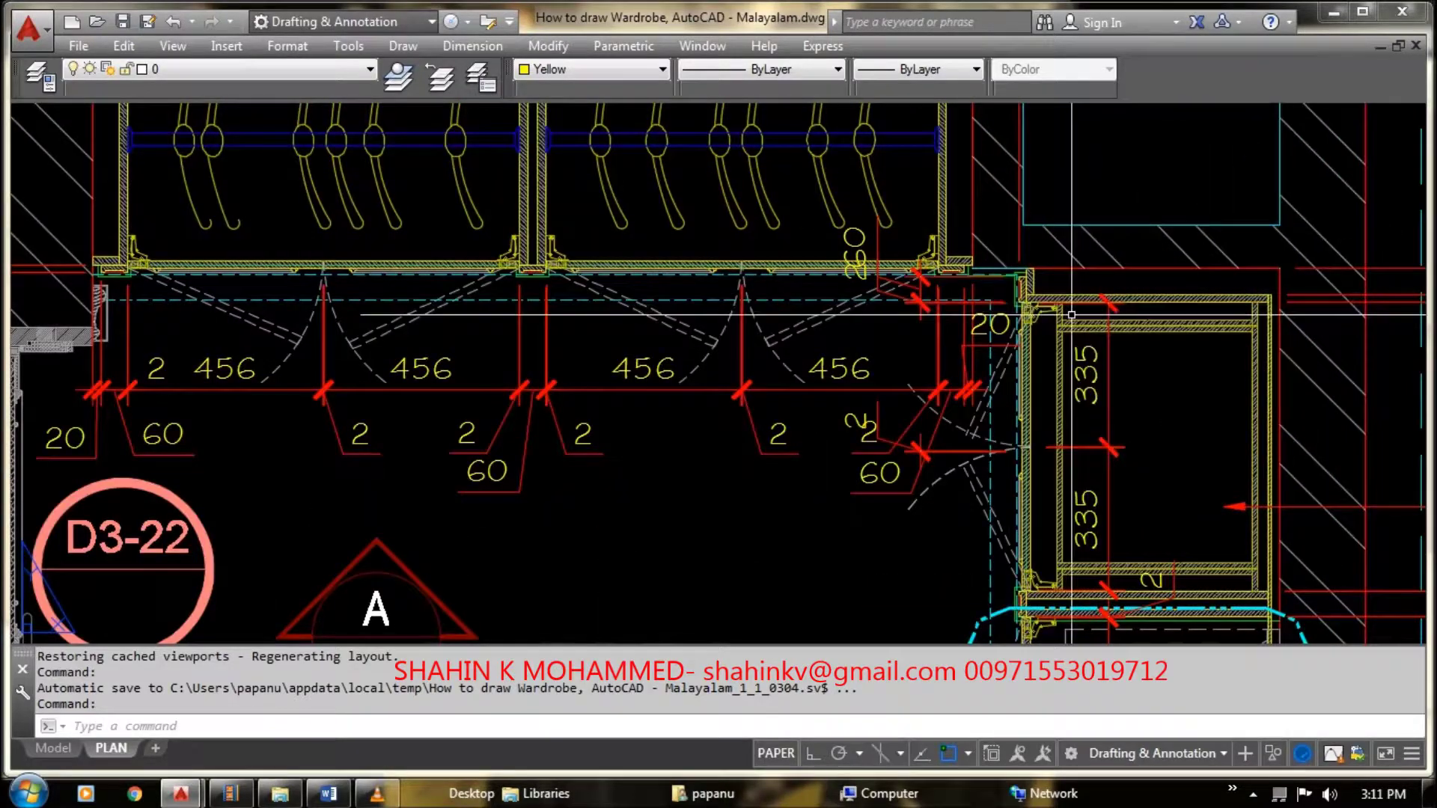
{"action": "scroll", "coordinate": [1060, 323], "scroll_direction": "down", "scroll_amount": 1}
{"action": "scroll", "coordinate": [1060, 323], "scroll_direction": "down", "scroll_amount": 2}
{"action": "scroll", "coordinate": [1048, 345], "scroll_direction": "down", "scroll_amount": 2}
{"action": "scroll", "coordinate": [1025, 383], "scroll_direction": "up", "scroll_amount": 2}
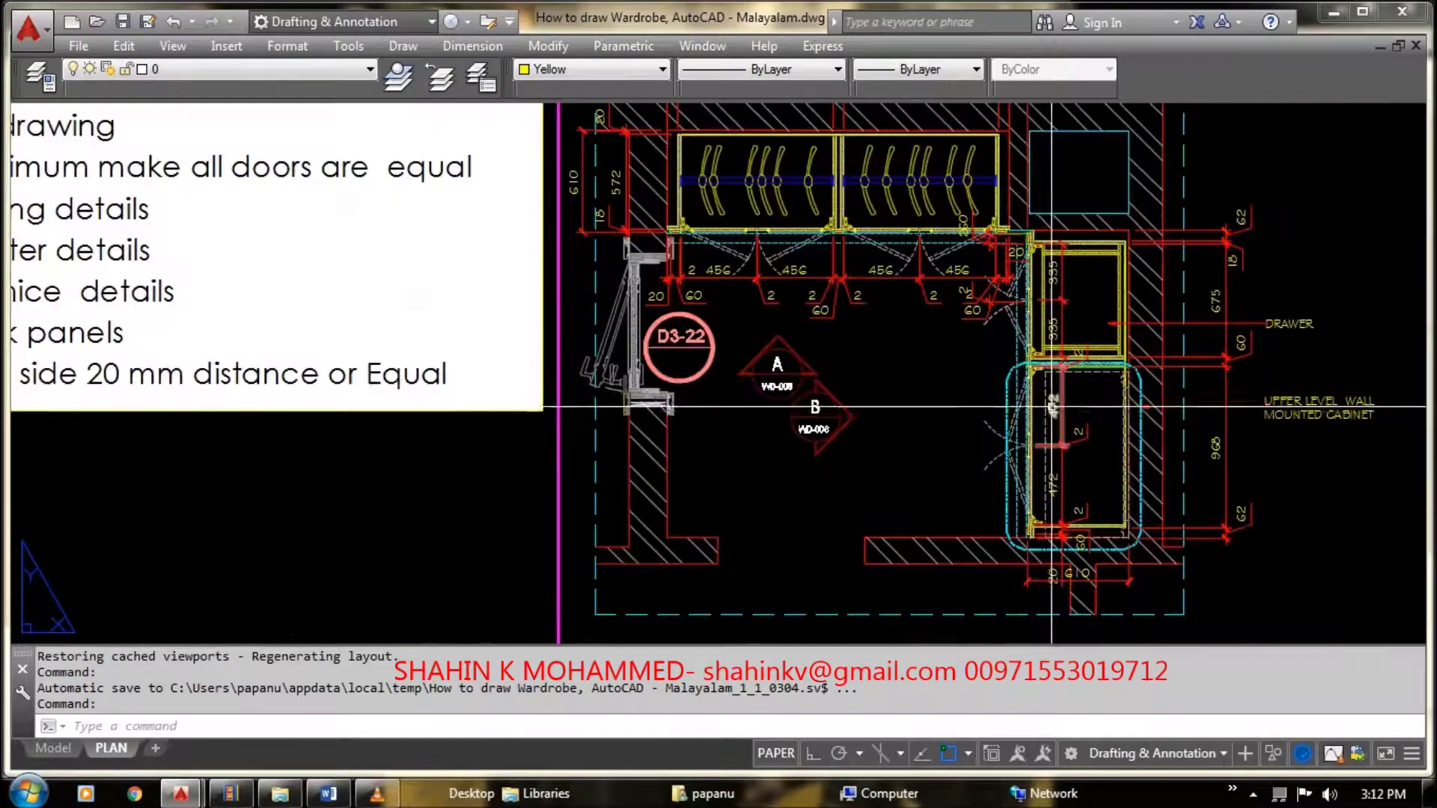
{"action": "scroll", "coordinate": [1025, 378], "scroll_direction": "down", "scroll_amount": 2}
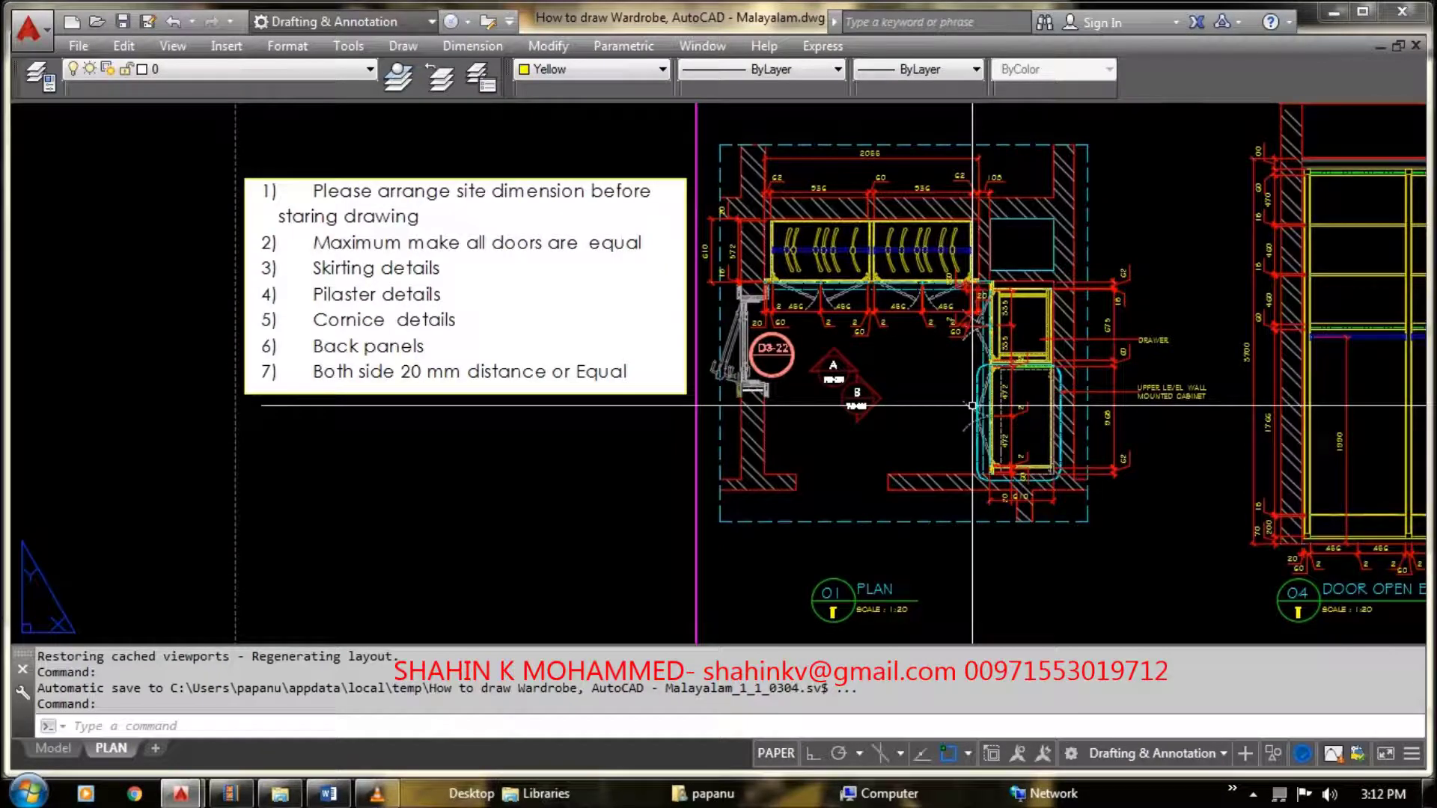
{"action": "scroll", "coordinate": [1011, 393], "scroll_direction": "up", "scroll_amount": 3}
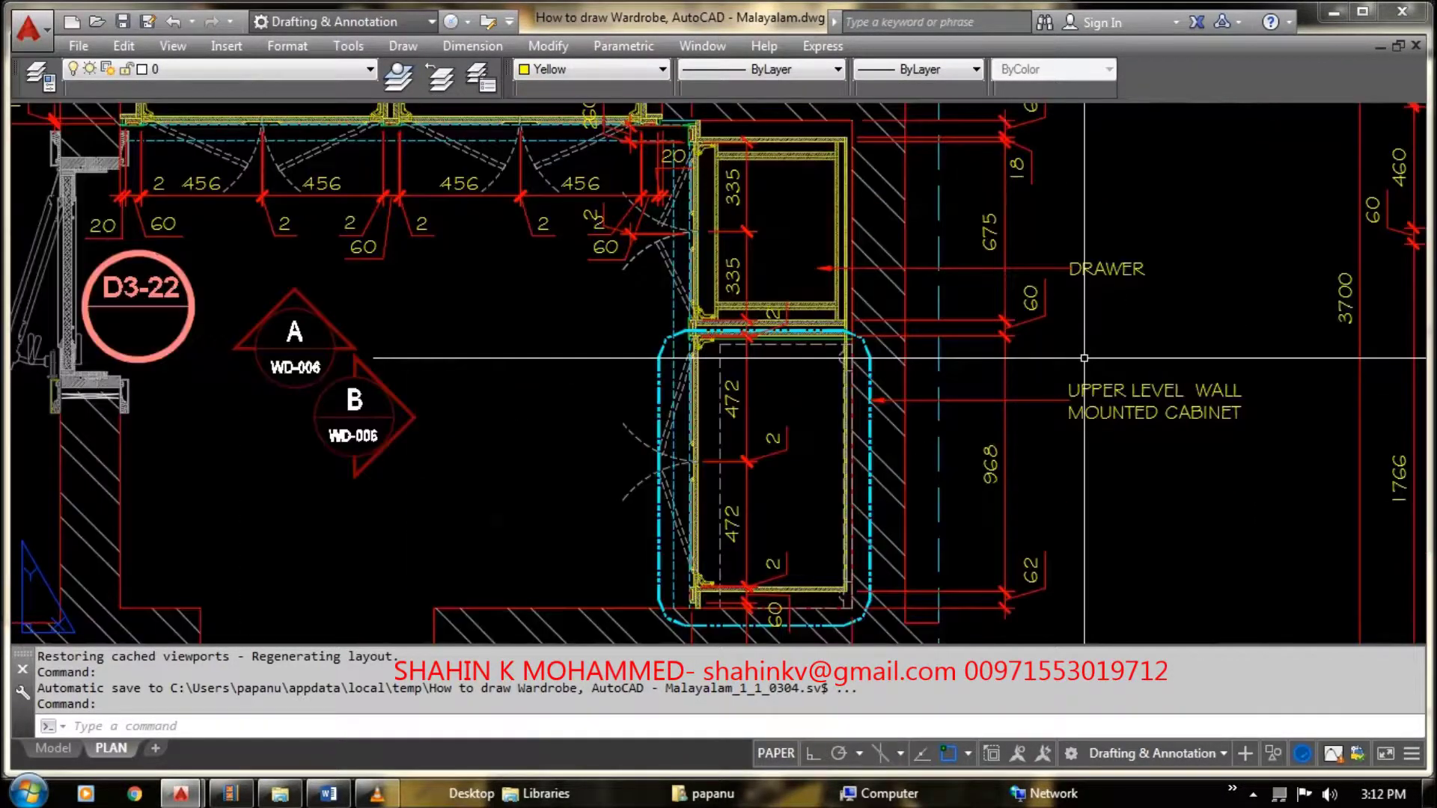
{"action": "scroll", "coordinate": [1078, 375], "scroll_direction": "up", "scroll_amount": 2}
{"action": "scroll", "coordinate": [1085, 372], "scroll_direction": "down", "scroll_amount": 2}
{"action": "scroll", "coordinate": [1055, 420], "scroll_direction": "down", "scroll_amount": 2}
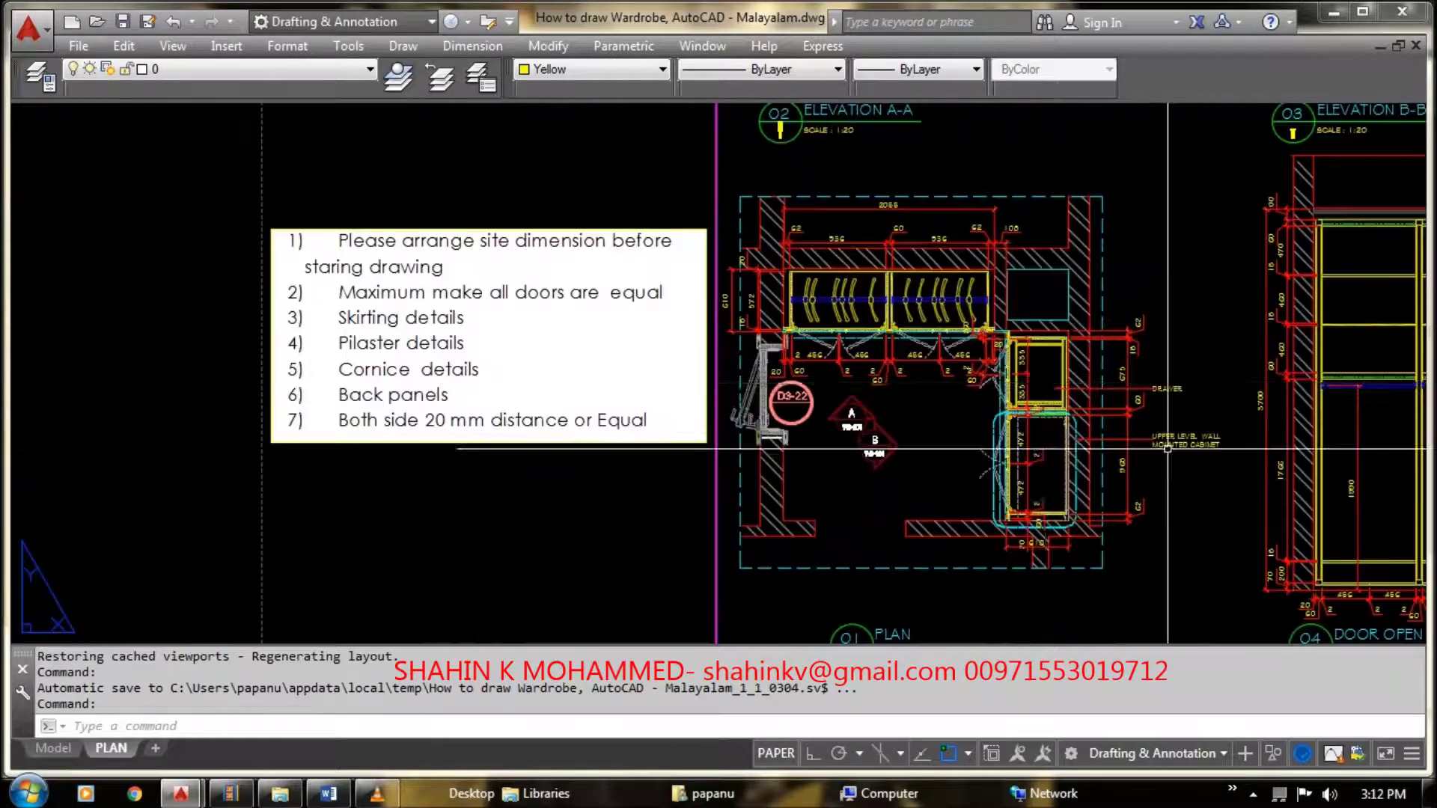
{"action": "scroll", "coordinate": [1038, 463], "scroll_direction": "down", "scroll_amount": 1}
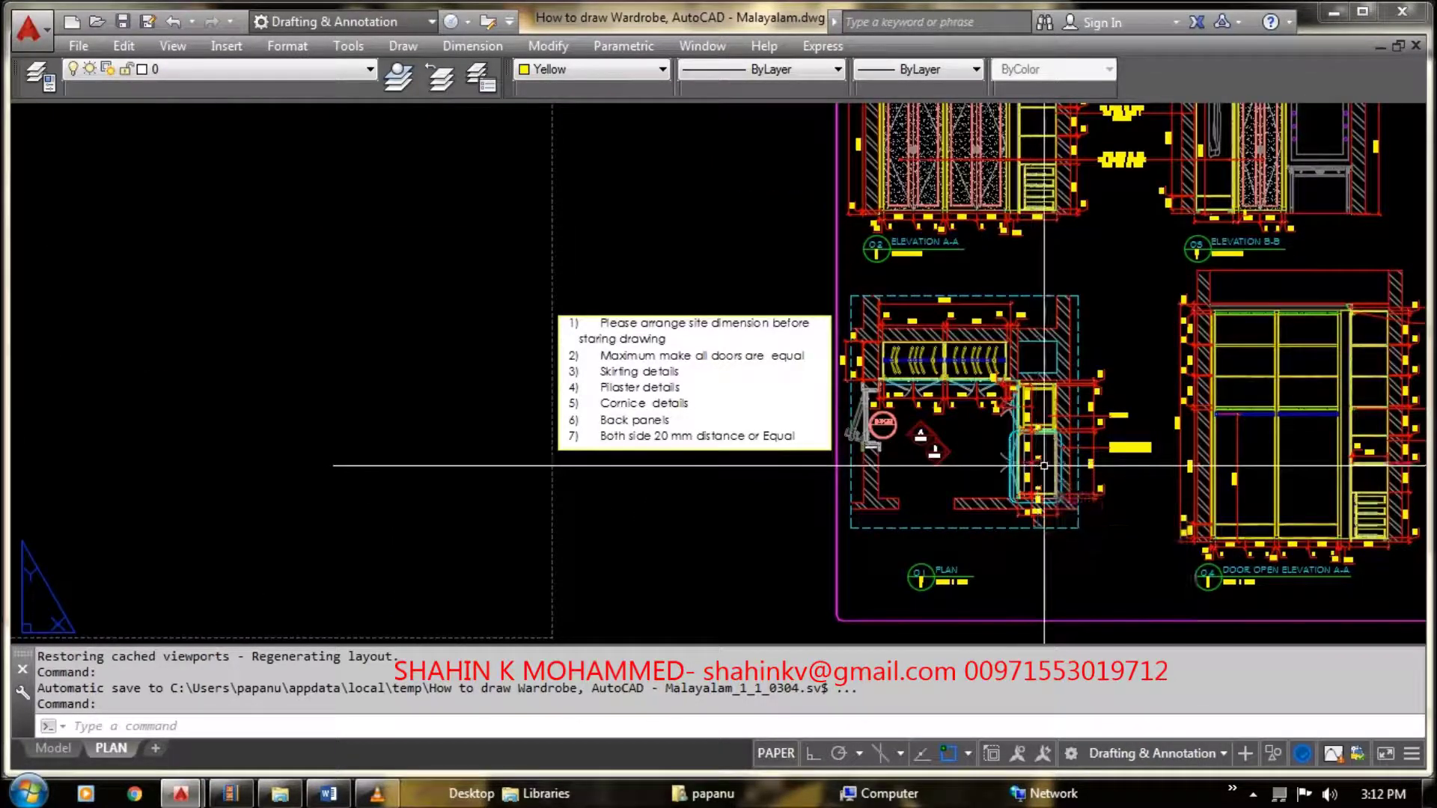
{"action": "scroll", "coordinate": [1038, 463], "scroll_direction": "down", "scroll_amount": 2}
{"action": "scroll", "coordinate": [1048, 449], "scroll_direction": "up", "scroll_amount": 2}
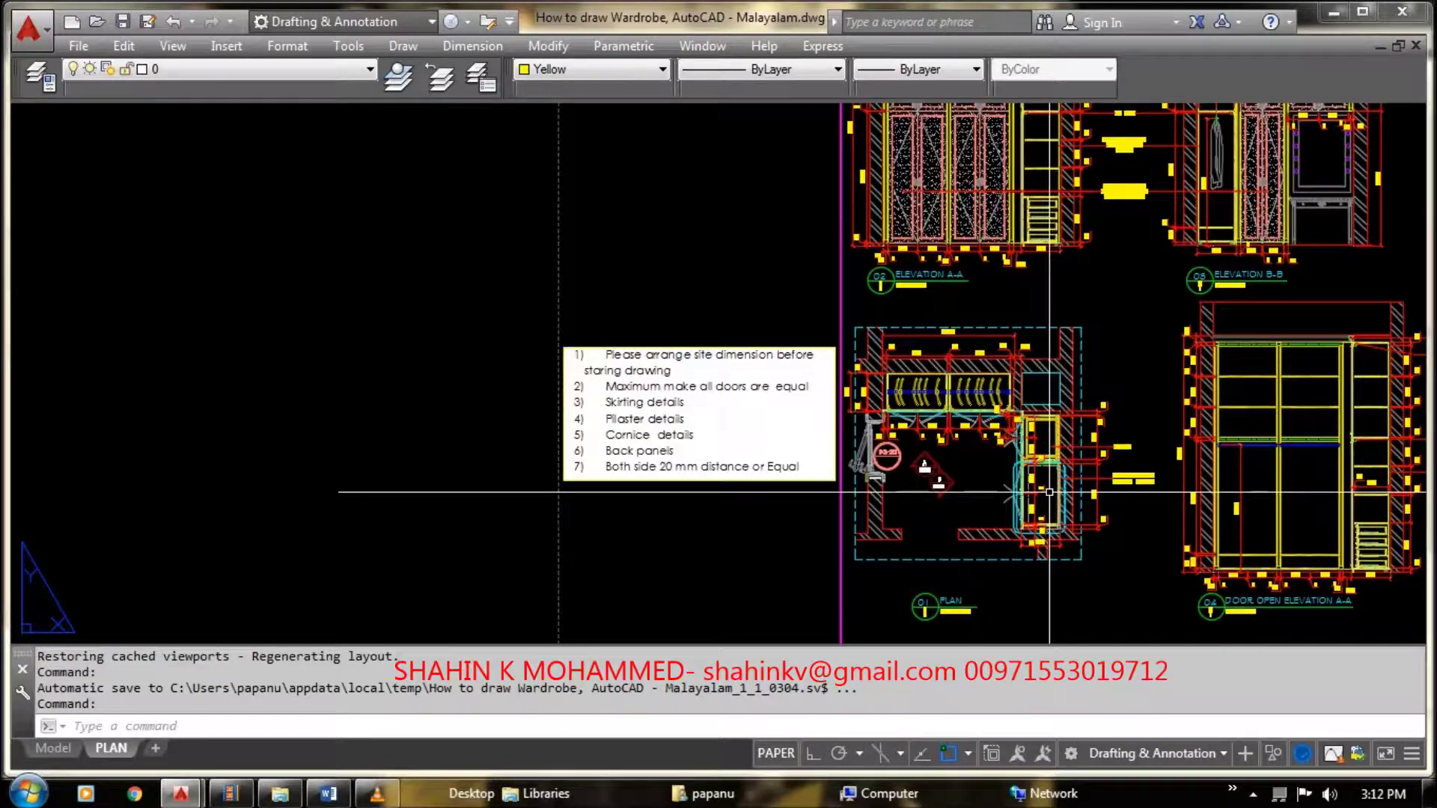
Step: Zoom back out until both elevations and the plan are in view
{"action": "scroll", "coordinate": [564, 369], "scroll_direction": "up", "scroll_amount": 2}
{"action": "scroll", "coordinate": [554, 401], "scroll_direction": "up", "scroll_amount": 4}
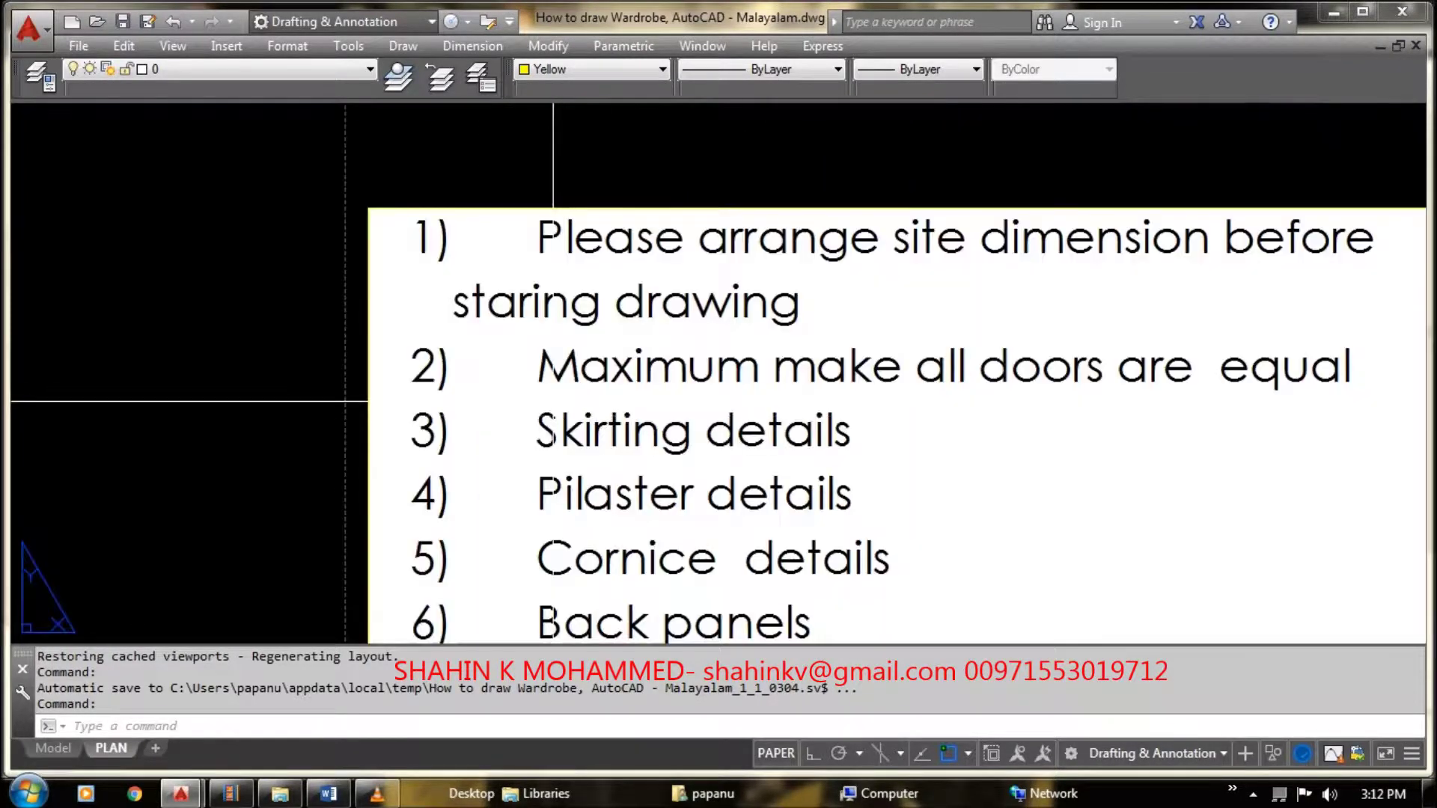
{"action": "scroll", "coordinate": [553, 401], "scroll_direction": "down", "scroll_amount": 2}
{"action": "scroll", "coordinate": [569, 423], "scroll_direction": "down", "scroll_amount": 2}
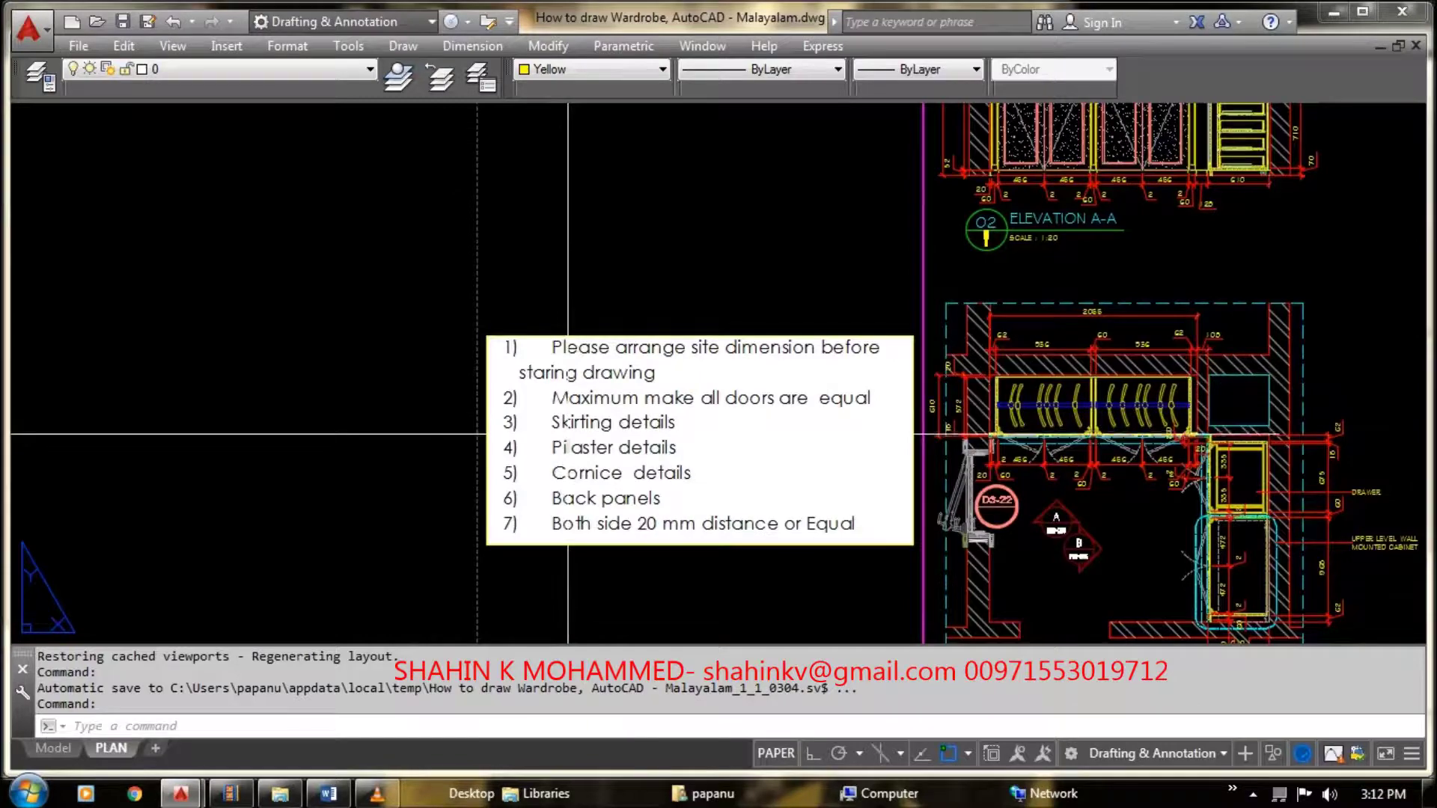
{"action": "scroll", "coordinate": [569, 423], "scroll_direction": "down", "scroll_amount": 3}
{"action": "scroll", "coordinate": [863, 324], "scroll_direction": "up", "scroll_amount": 2}
{"action": "scroll", "coordinate": [863, 325], "scroll_direction": "up", "scroll_amount": 2}
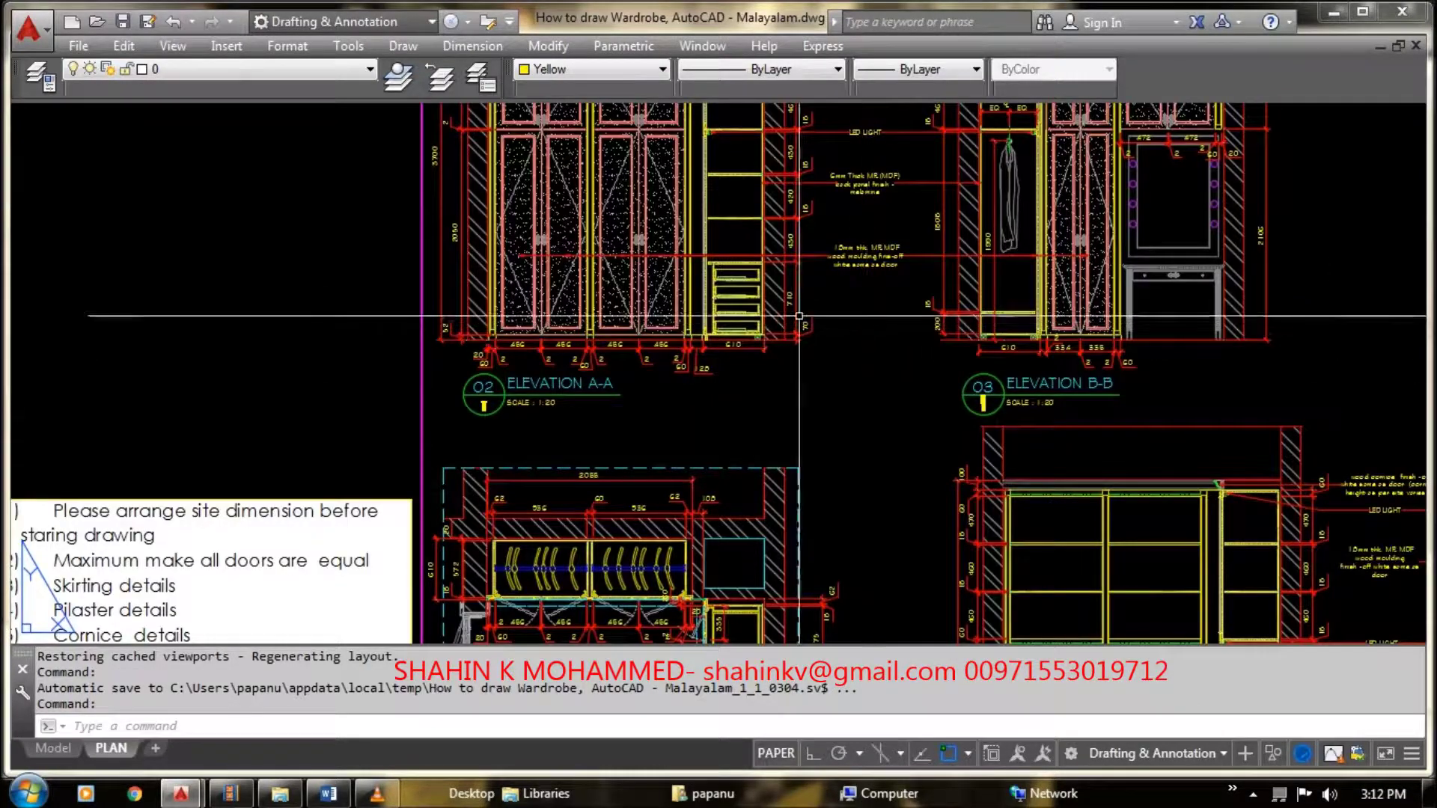
{"action": "scroll", "coordinate": [705, 330], "scroll_direction": "up", "scroll_amount": 5}
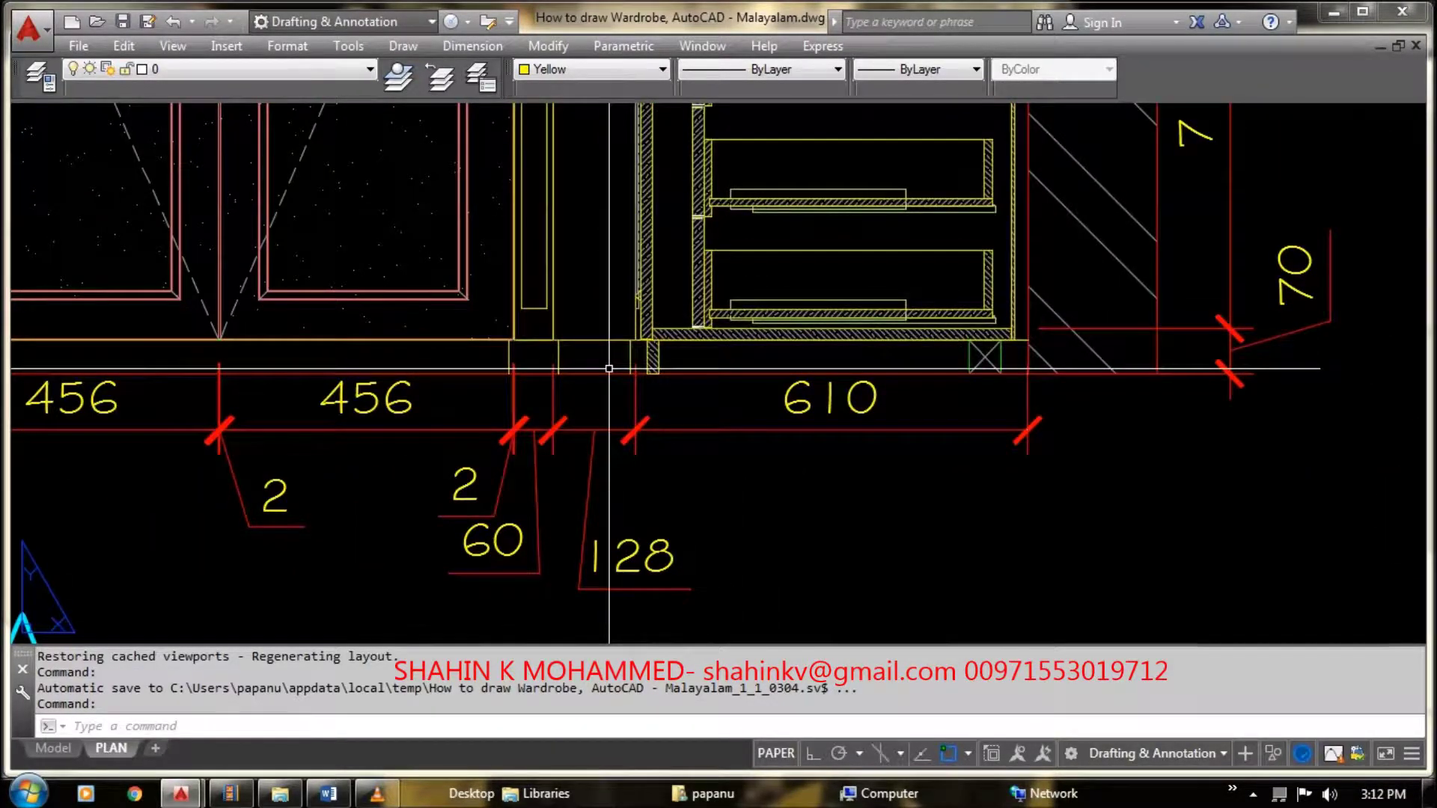
{"action": "scroll", "coordinate": [674, 400], "scroll_direction": "up", "scroll_amount": 2}
{"action": "scroll", "coordinate": [674, 401], "scroll_direction": "up", "scroll_amount": 2}
{"action": "scroll", "coordinate": [674, 400], "scroll_direction": "down", "scroll_amount": 1}
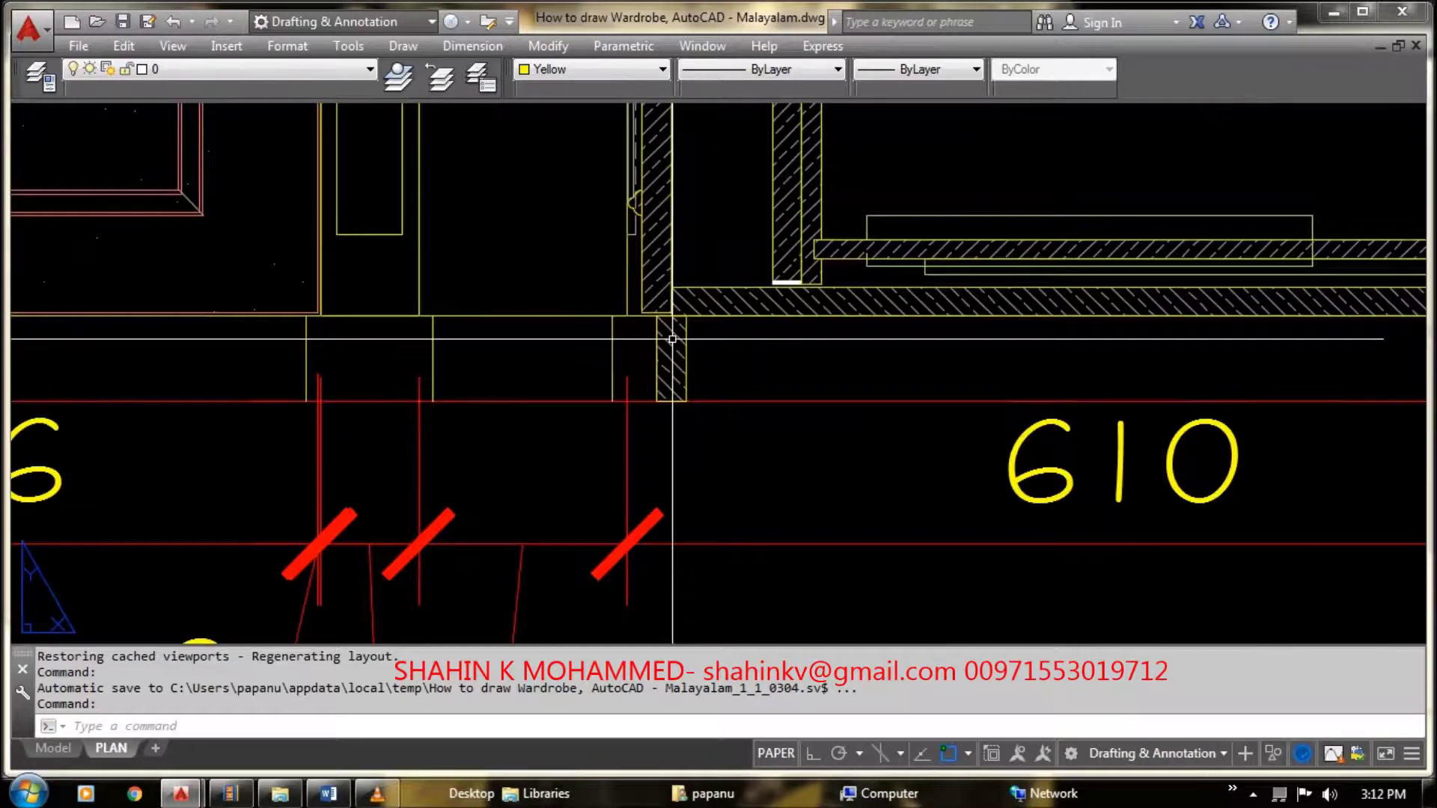
{"action": "scroll", "coordinate": [824, 386], "scroll_direction": "down", "scroll_amount": 2}
{"action": "scroll", "coordinate": [815, 386], "scroll_direction": "down", "scroll_amount": 2}
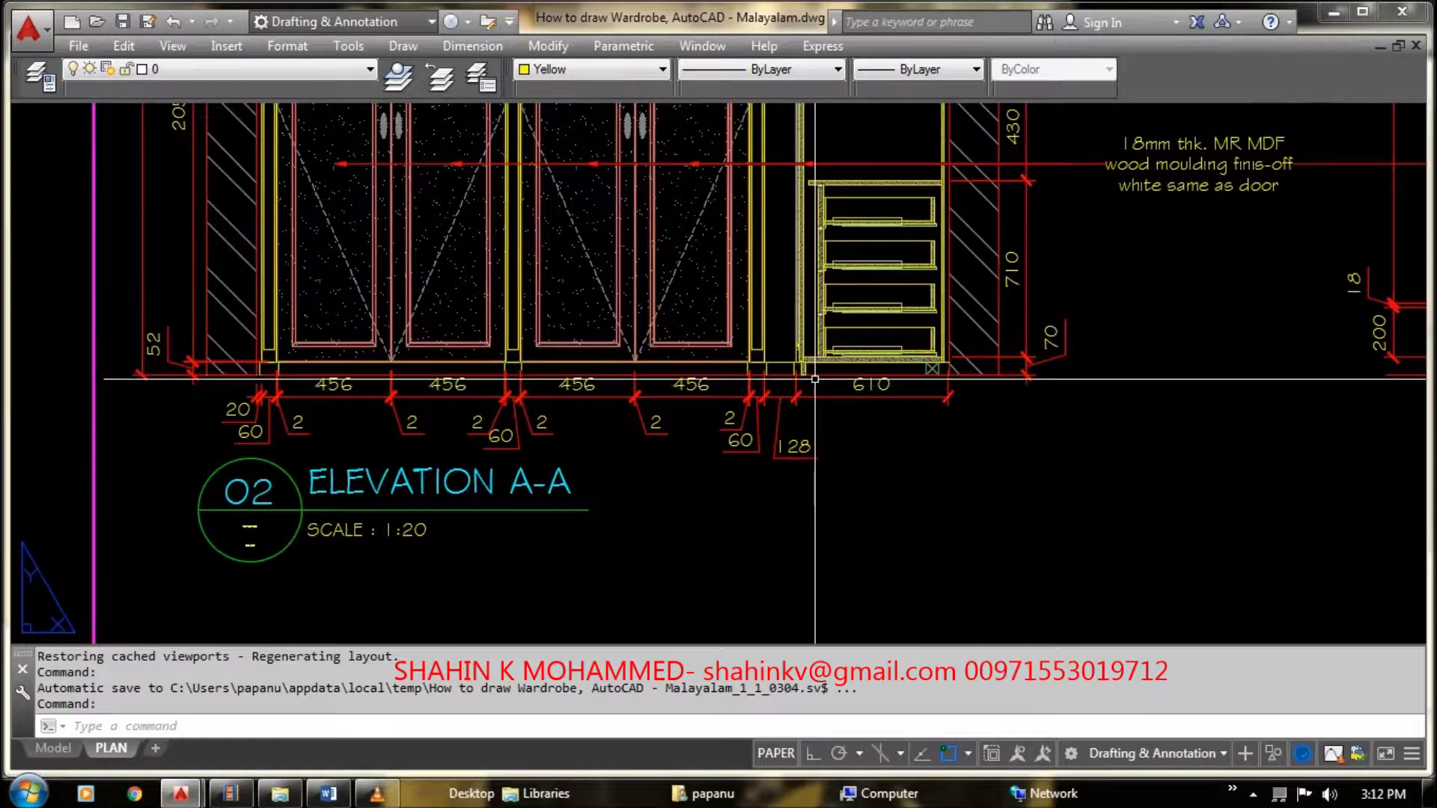
{"action": "scroll", "coordinate": [816, 386], "scroll_direction": "up", "scroll_amount": 1}
{"action": "scroll", "coordinate": [790, 354], "scroll_direction": "up", "scroll_amount": 3}
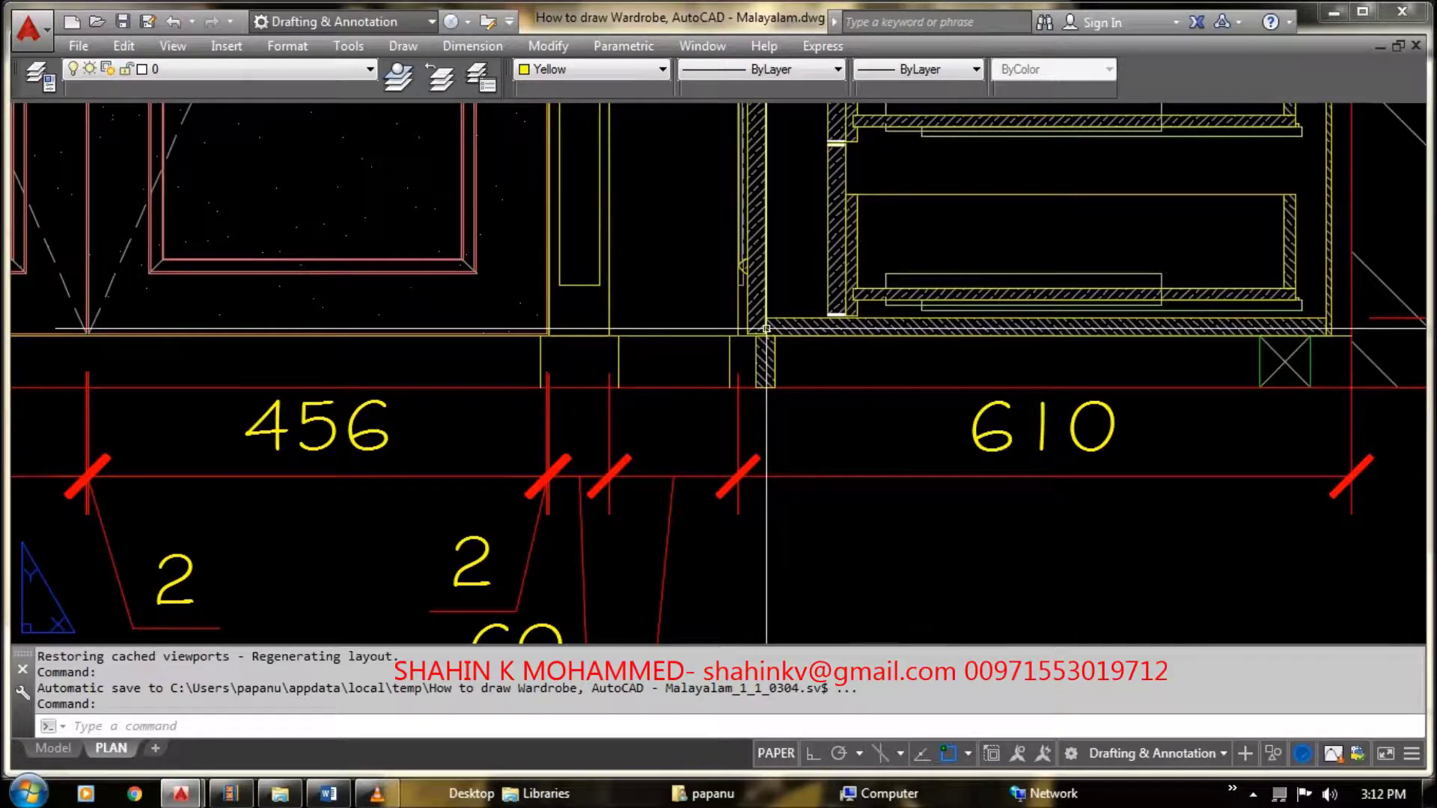
{"action": "scroll", "coordinate": [788, 343], "scroll_direction": "down", "scroll_amount": 1}
{"action": "scroll", "coordinate": [788, 334], "scroll_direction": "up", "scroll_amount": 1}
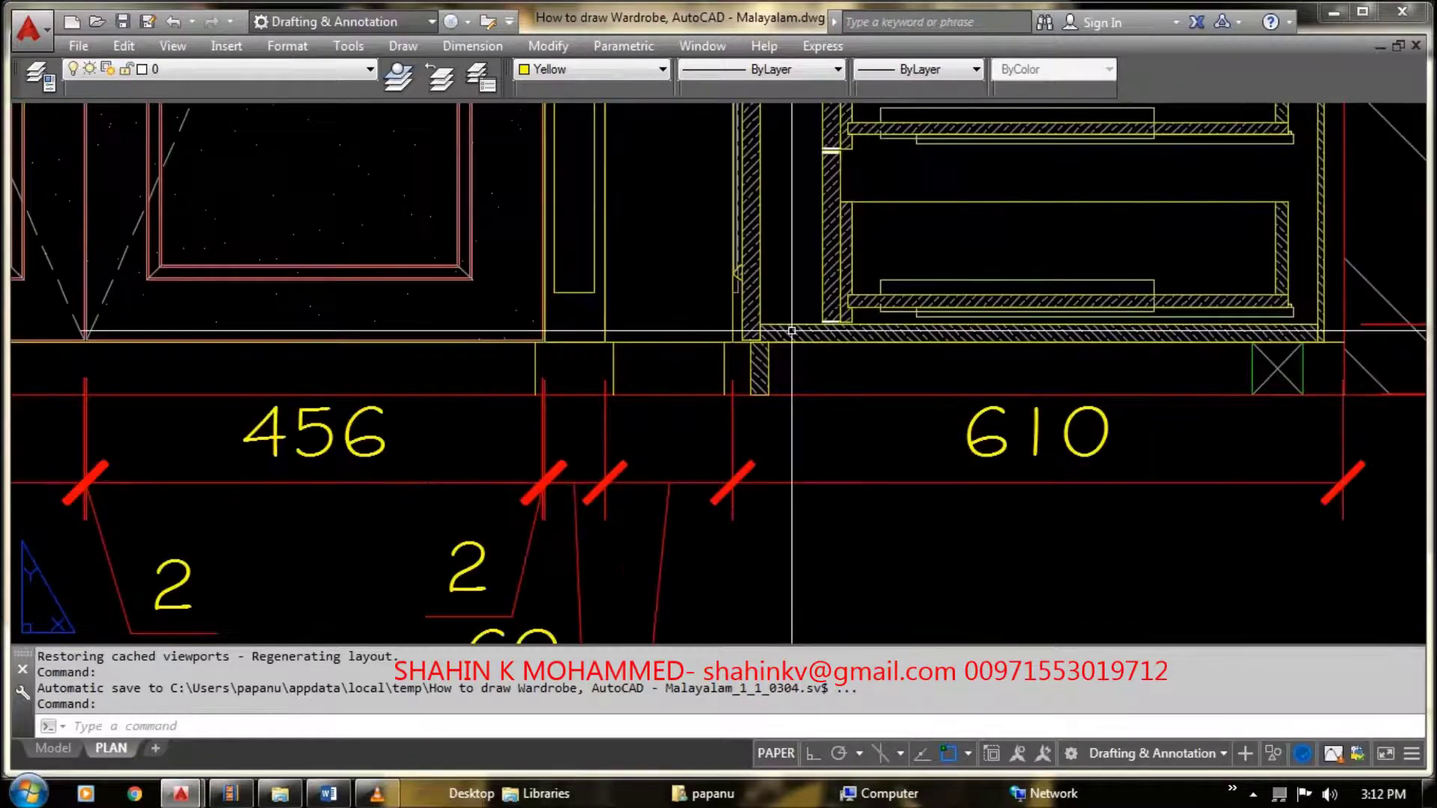
{"action": "scroll", "coordinate": [754, 364], "scroll_direction": "down", "scroll_amount": 1}
{"action": "scroll", "coordinate": [774, 352], "scroll_direction": "down", "scroll_amount": 1}
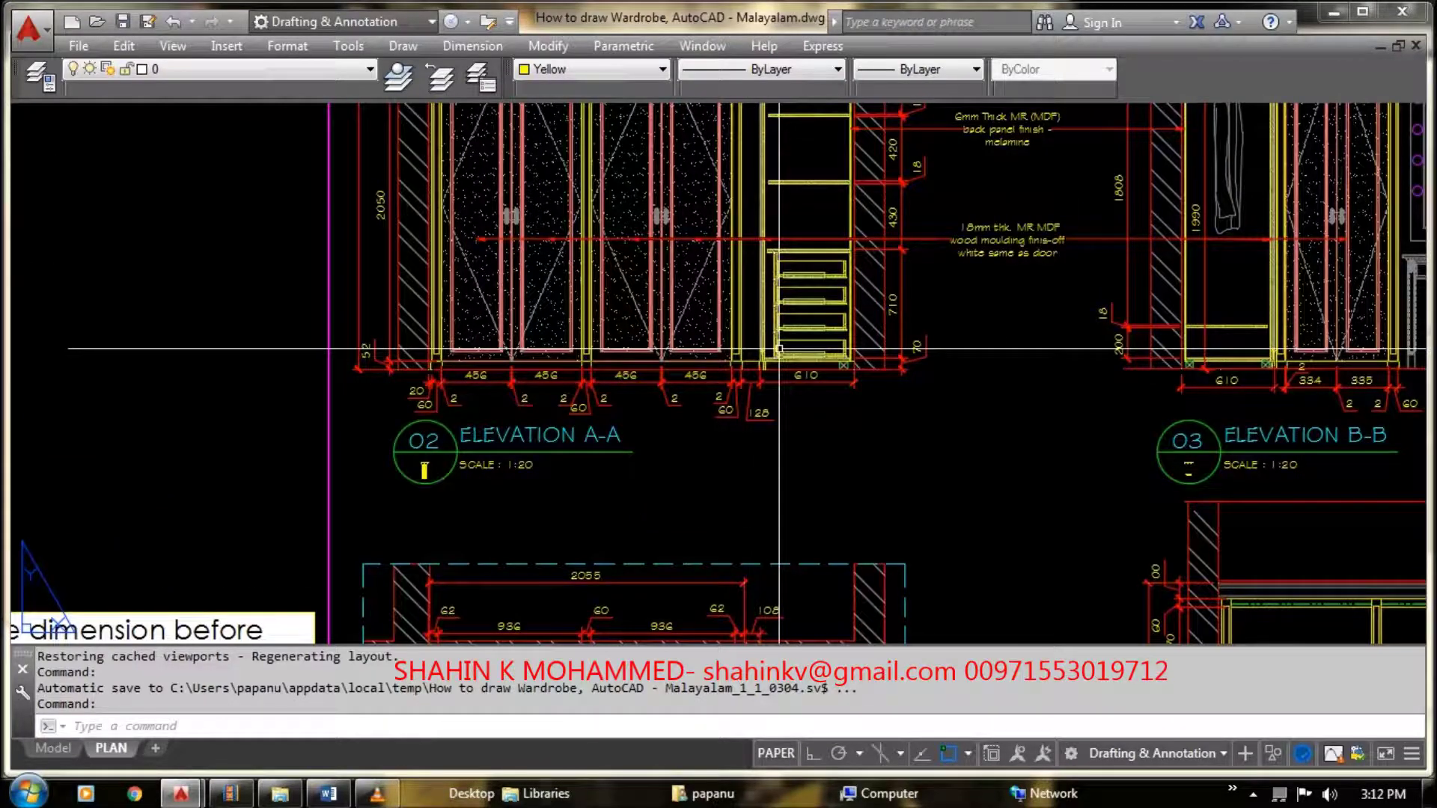
{"action": "scroll", "coordinate": [775, 363], "scroll_direction": "up", "scroll_amount": 1}
{"action": "scroll", "coordinate": [743, 357], "scroll_direction": "up", "scroll_amount": 1}
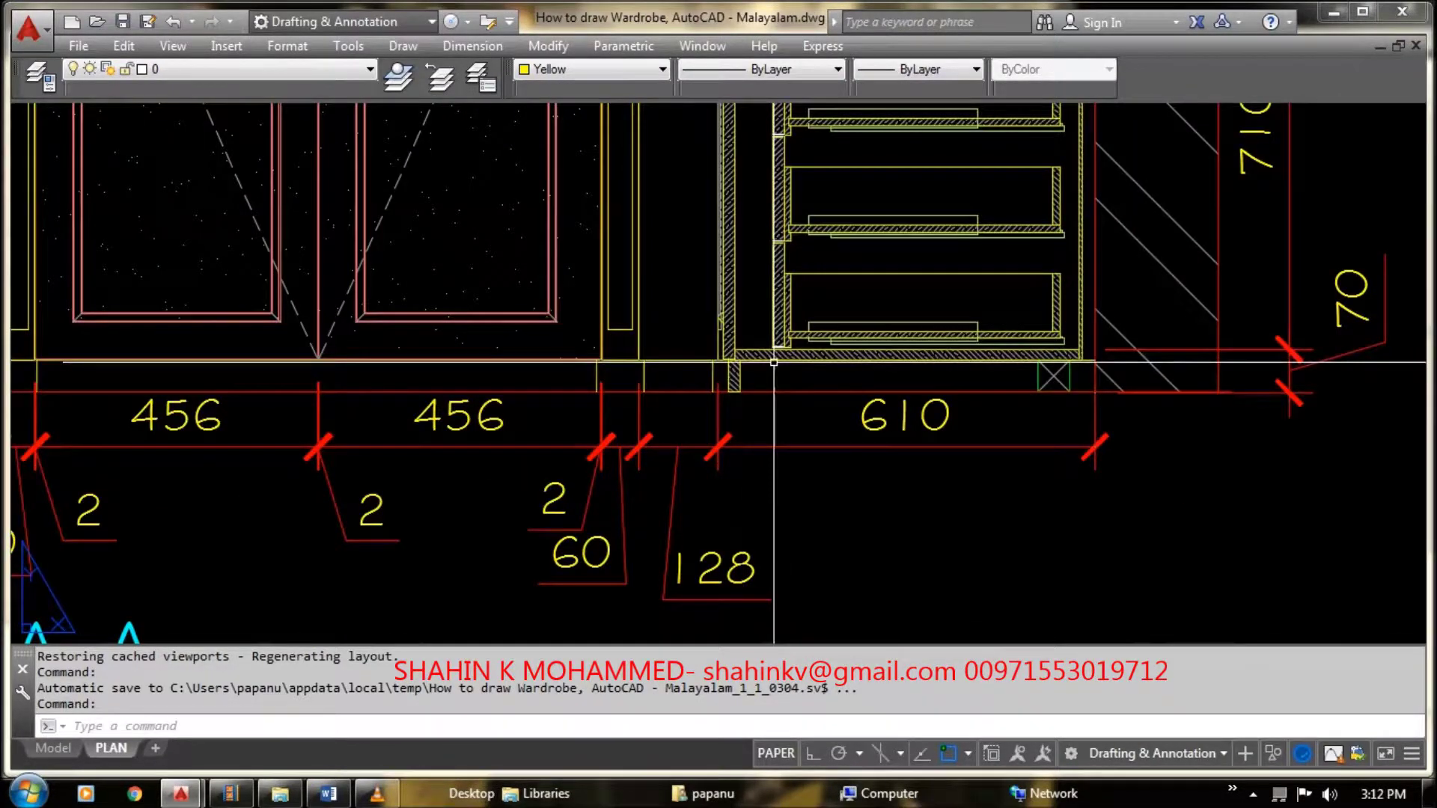
{"action": "scroll", "coordinate": [778, 363], "scroll_direction": "down", "scroll_amount": 1}
{"action": "scroll", "coordinate": [796, 348], "scroll_direction": "down", "scroll_amount": 1}
{"action": "scroll", "coordinate": [816, 374], "scroll_direction": "up", "scroll_amount": 2}
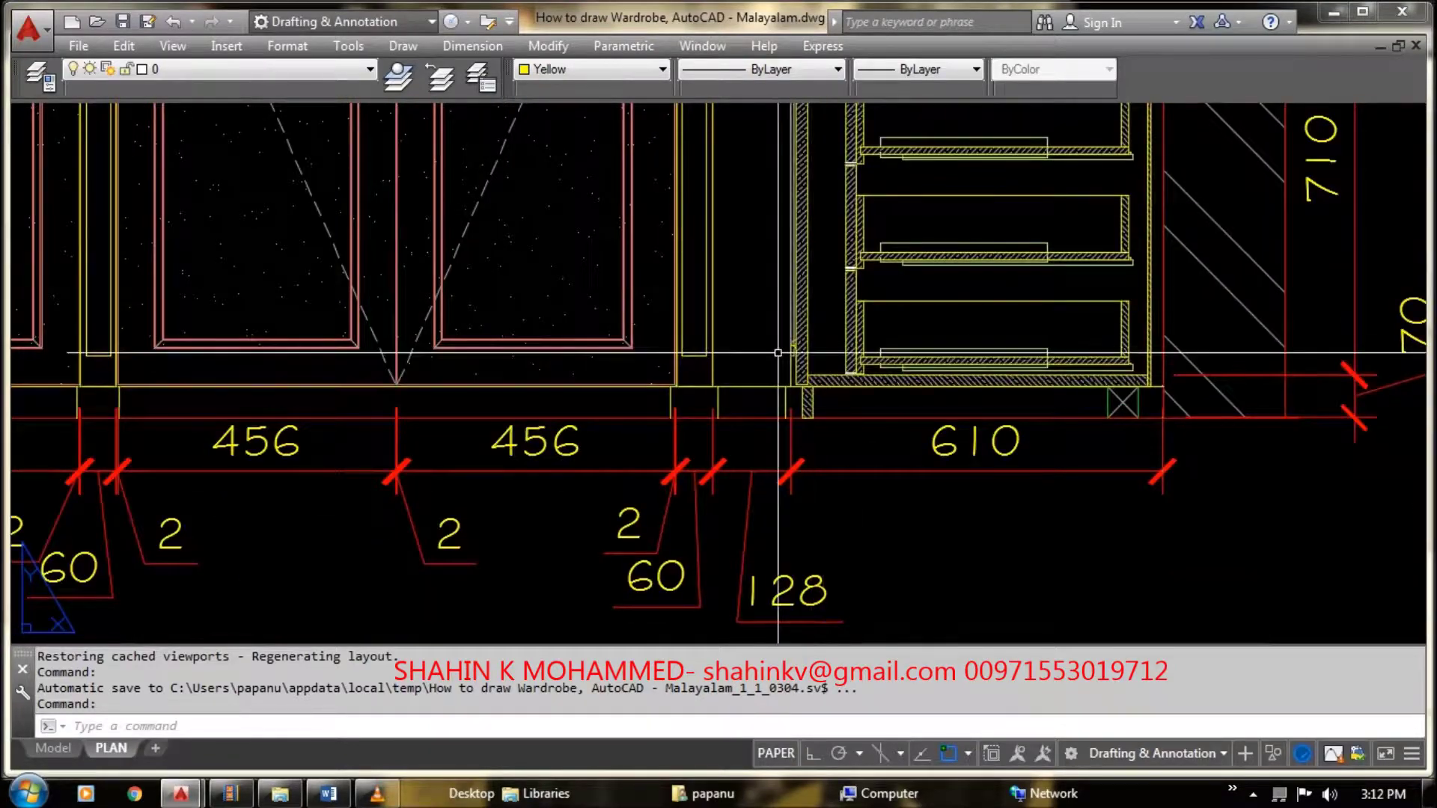
{"action": "scroll", "coordinate": [822, 341], "scroll_direction": "up", "scroll_amount": 1}
{"action": "scroll", "coordinate": [811, 387], "scroll_direction": "up", "scroll_amount": 2}
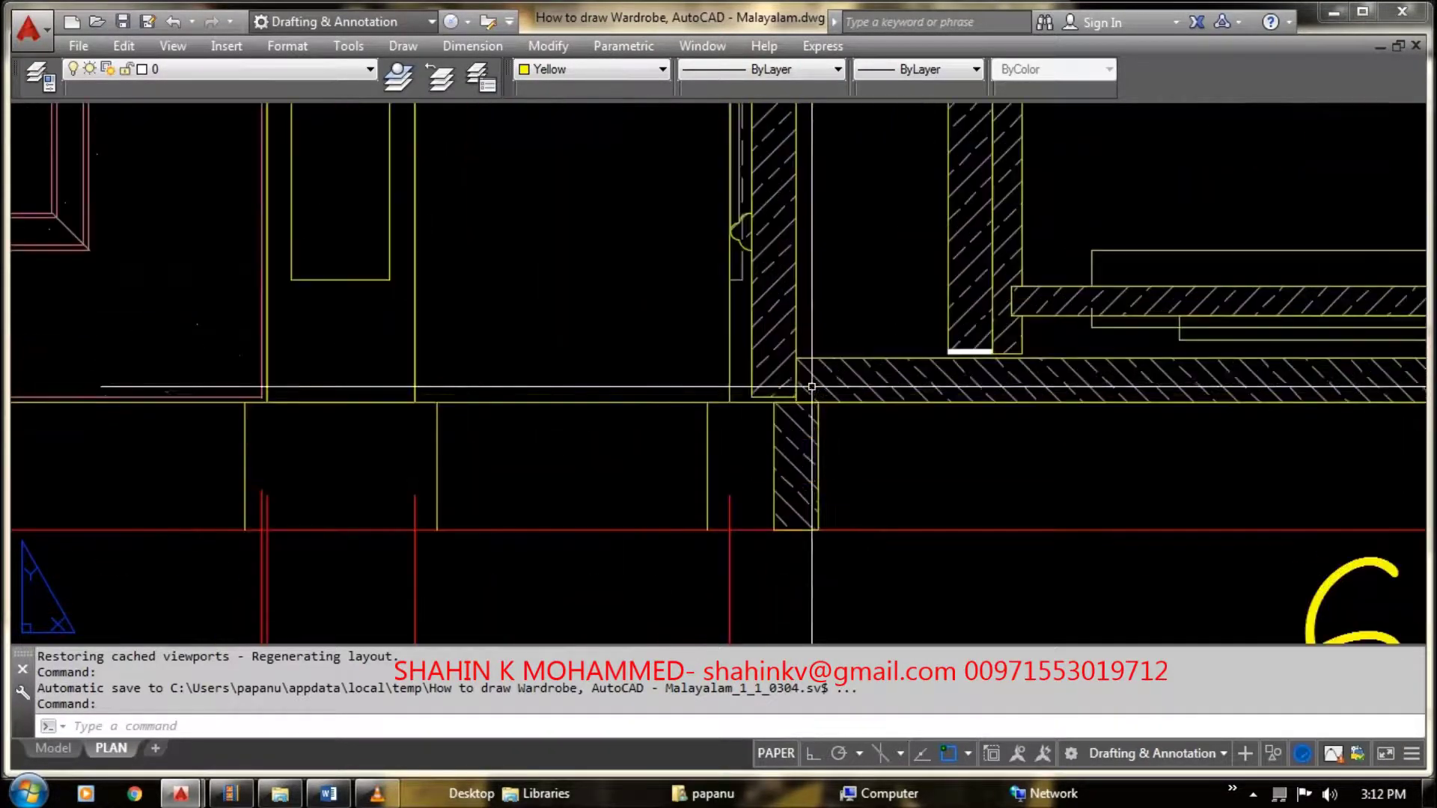
{"action": "scroll", "coordinate": [826, 383], "scroll_direction": "down", "scroll_amount": 3}
{"action": "scroll", "coordinate": [816, 374], "scroll_direction": "down", "scroll_amount": 1}
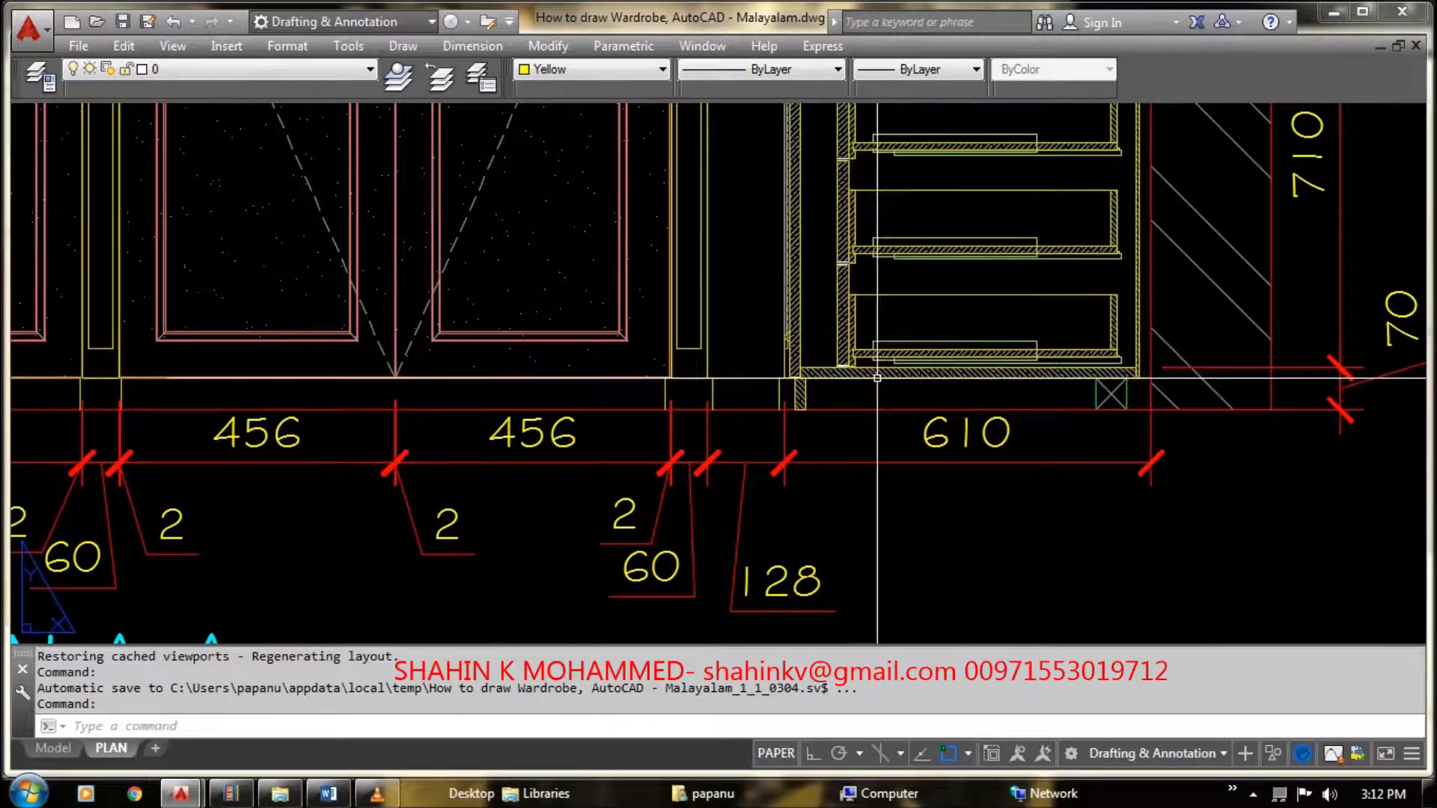
{"action": "scroll", "coordinate": [781, 354], "scroll_direction": "up", "scroll_amount": 3}
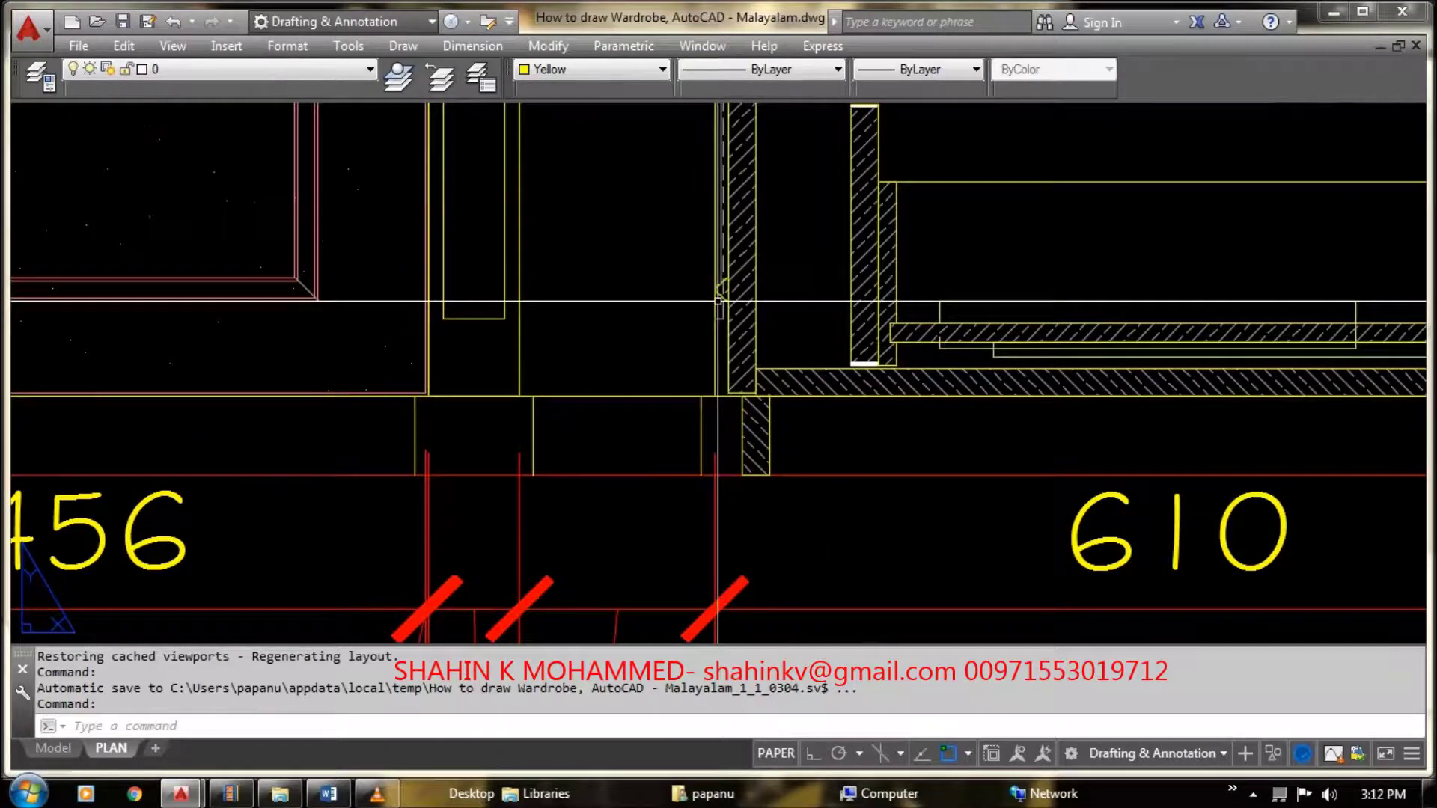
{"action": "scroll", "coordinate": [737, 299], "scroll_direction": "down", "scroll_amount": 2}
{"action": "scroll", "coordinate": [748, 344], "scroll_direction": "down", "scroll_amount": 2}
{"action": "scroll", "coordinate": [756, 374], "scroll_direction": "up", "scroll_amount": 2}
{"action": "scroll", "coordinate": [756, 374], "scroll_direction": "up", "scroll_amount": 2}
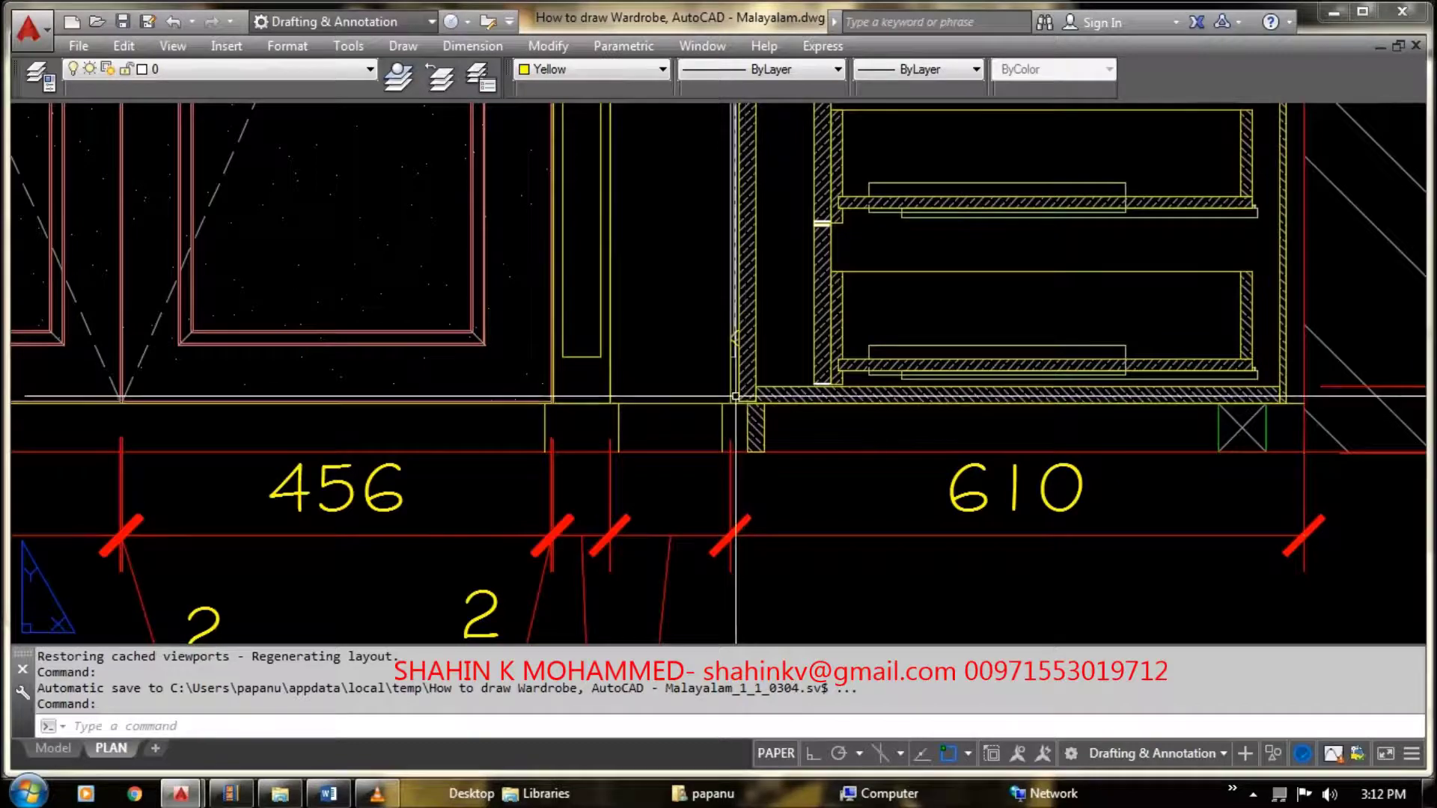
{"action": "scroll", "coordinate": [745, 402], "scroll_direction": "down", "scroll_amount": 3}
{"action": "scroll", "coordinate": [741, 382], "scroll_direction": "down", "scroll_amount": 2}
{"action": "scroll", "coordinate": [734, 351], "scroll_direction": "down", "scroll_amount": 1}
{"action": "scroll", "coordinate": [726, 320], "scroll_direction": "down", "scroll_amount": 1}
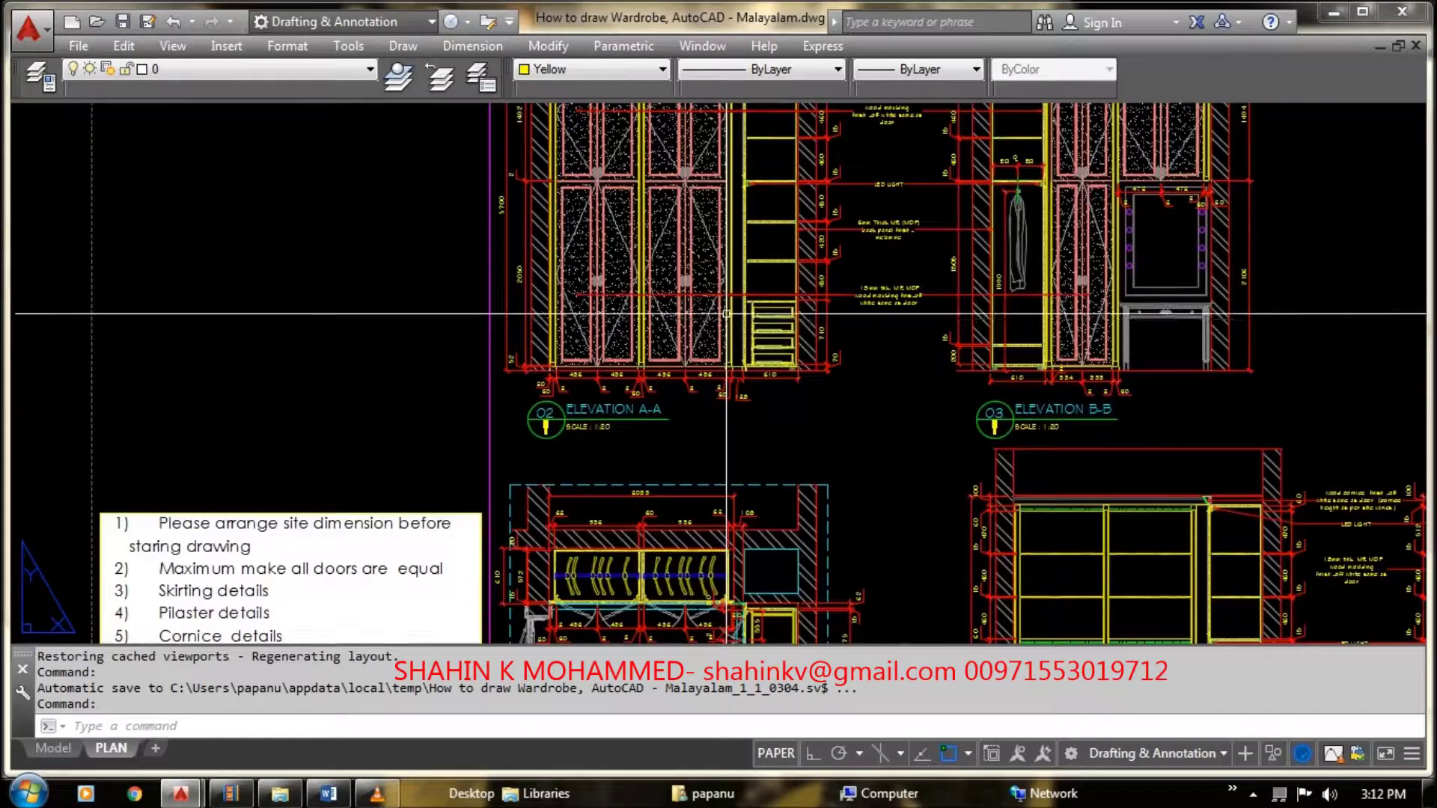
Step: Zoom from the plan to the 610 mm drawer cabinet's top corner, then out to Elevations A-A and B-B
{"action": "scroll", "coordinate": [727, 319], "scroll_direction": "down", "scroll_amount": 1}
{"action": "scroll", "coordinate": [726, 449], "scroll_direction": "up", "scroll_amount": 3}
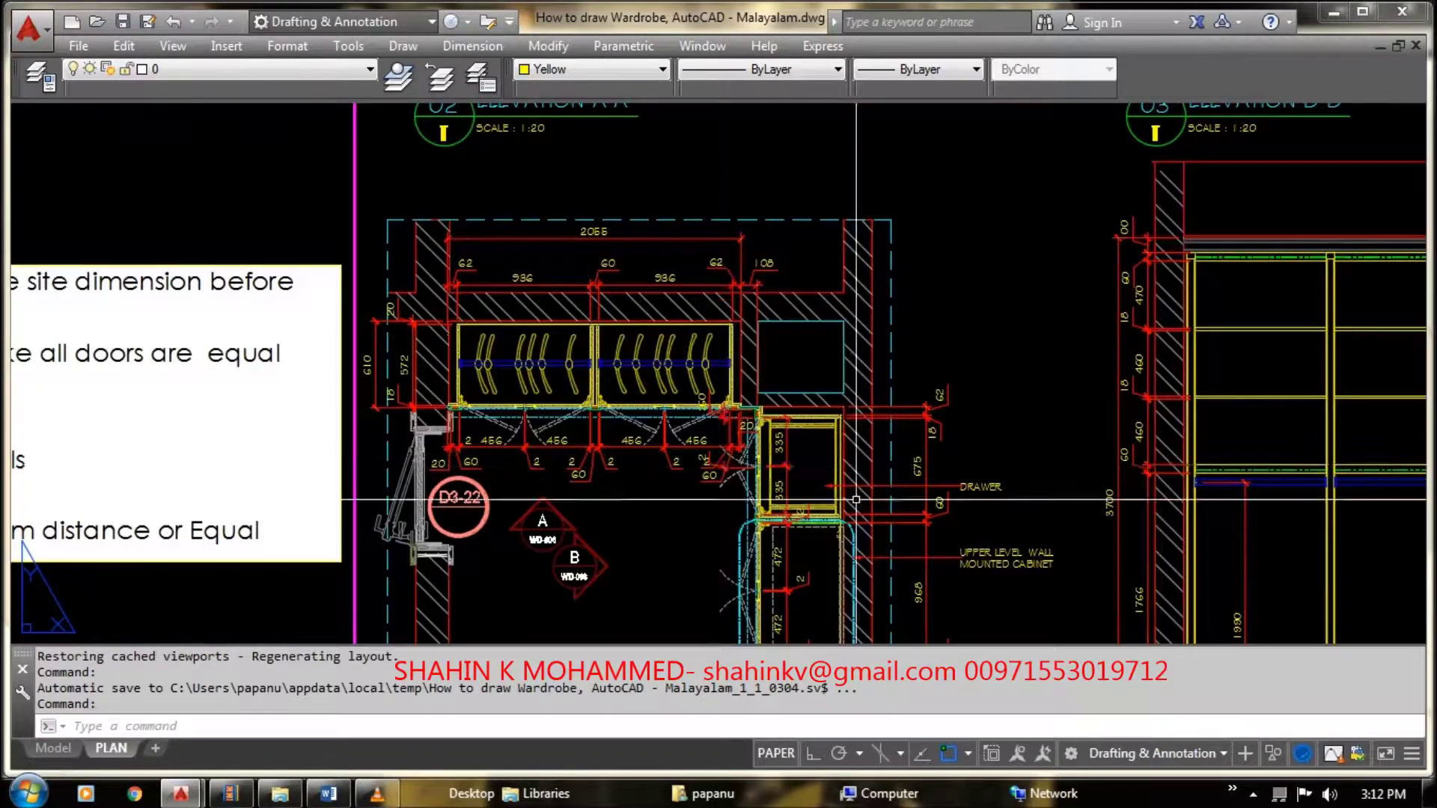
{"action": "scroll", "coordinate": [725, 465], "scroll_direction": "down", "scroll_amount": 3}
{"action": "scroll", "coordinate": [686, 489], "scroll_direction": "down", "scroll_amount": 1}
{"action": "scroll", "coordinate": [644, 223], "scroll_direction": "up", "scroll_amount": 4}
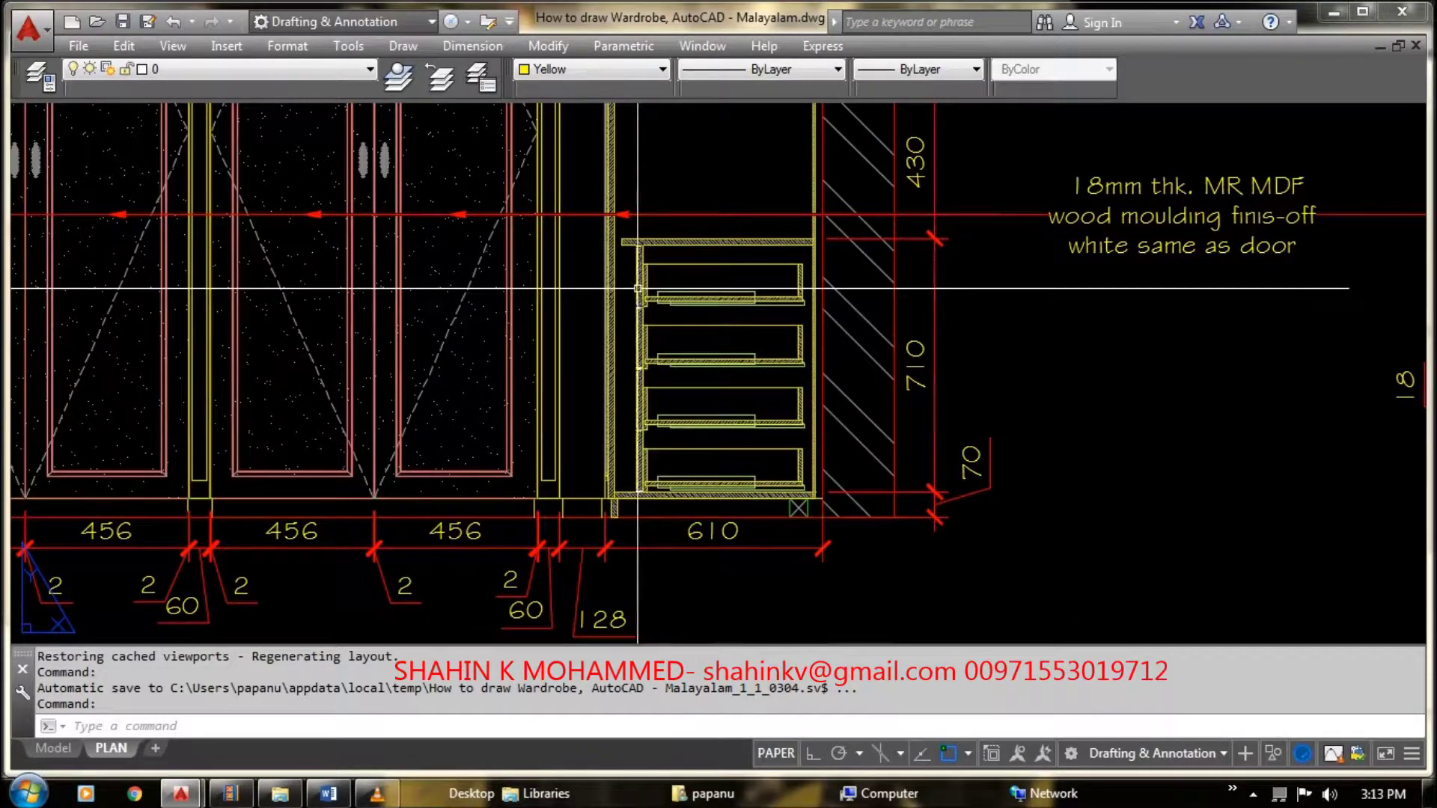
{"action": "scroll", "coordinate": [640, 286], "scroll_direction": "up", "scroll_amount": 2}
{"action": "scroll", "coordinate": [674, 199], "scroll_direction": "up", "scroll_amount": 2}
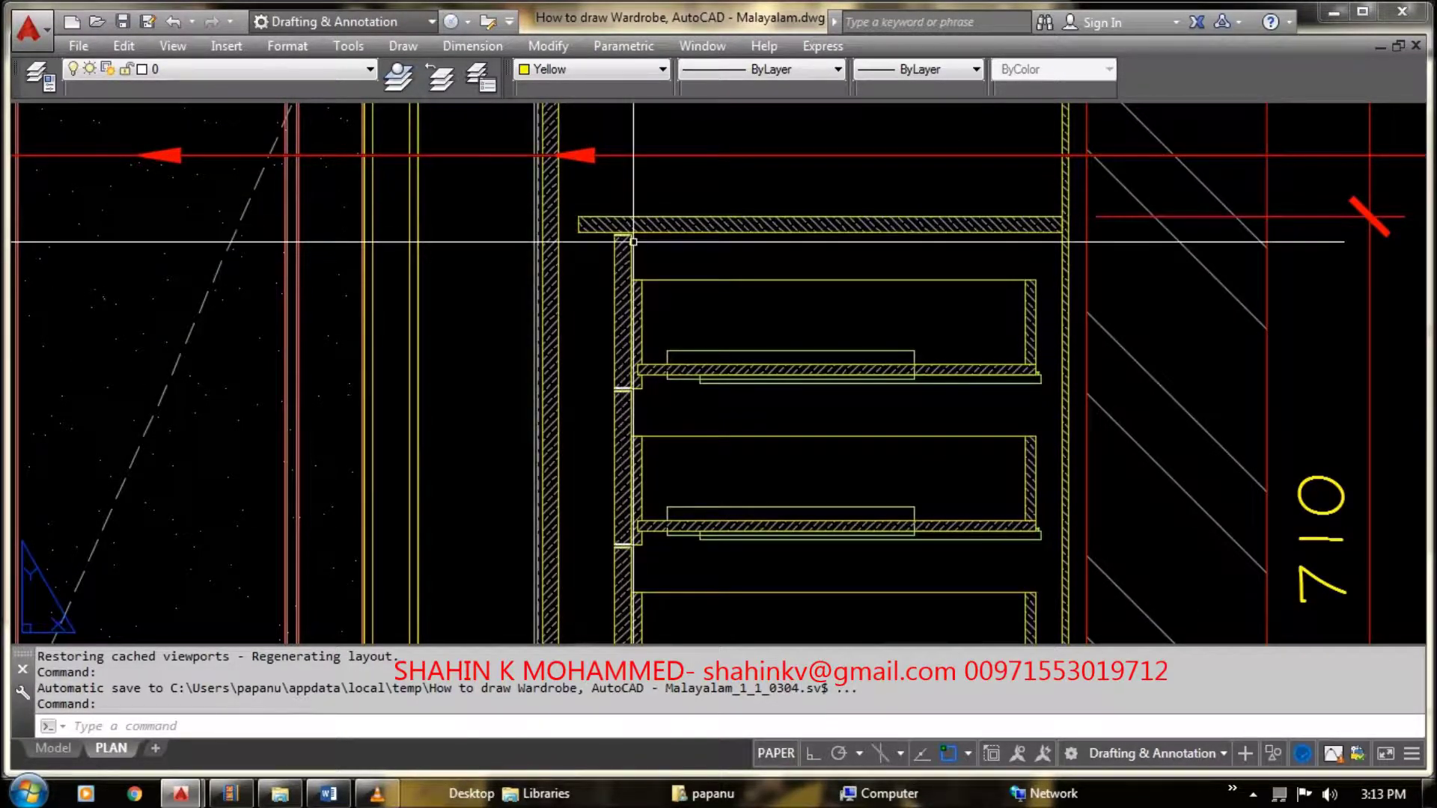
{"action": "scroll", "coordinate": [633, 241], "scroll_direction": "down", "scroll_amount": 2}
{"action": "scroll", "coordinate": [633, 321], "scroll_direction": "down", "scroll_amount": 2}
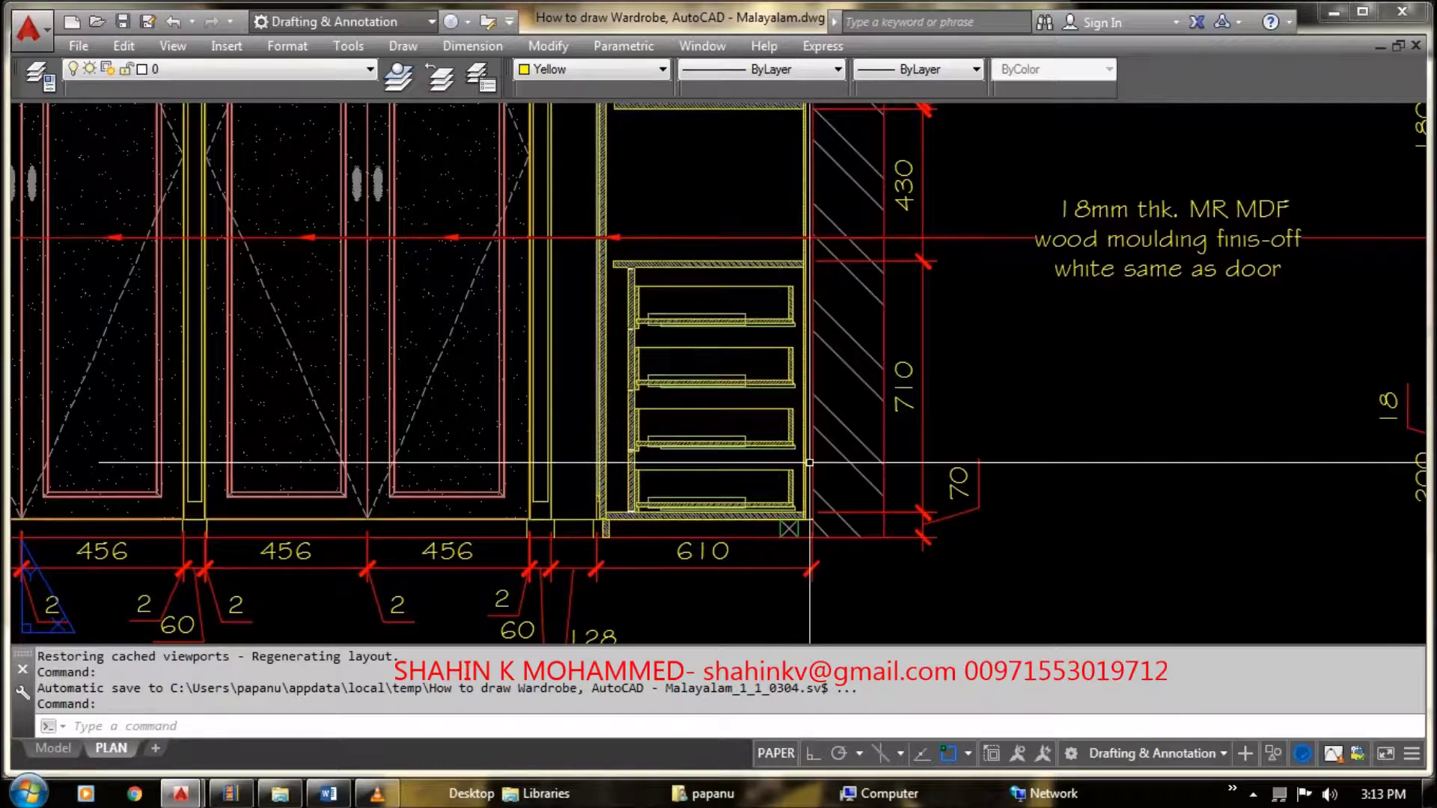
{"action": "scroll", "coordinate": [809, 463], "scroll_direction": "down", "scroll_amount": 3}
{"action": "scroll", "coordinate": [801, 389], "scroll_direction": "down", "scroll_amount": 2}
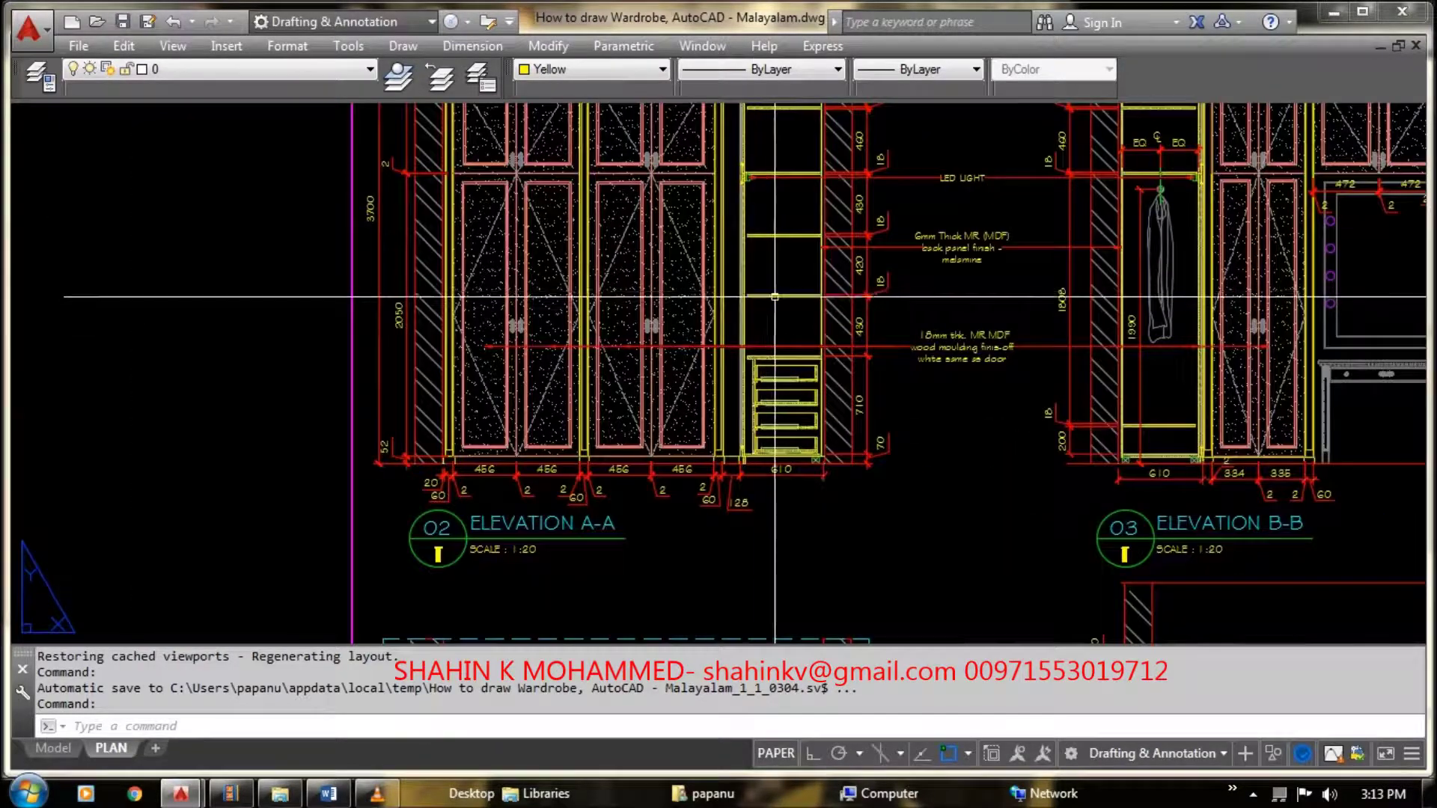
Step: Zoom in on Elevation A-A until its 3700 overall height and 2050 door dimensions are readable
{"action": "scroll", "coordinate": [786, 308], "scroll_direction": "down", "scroll_amount": 2}
{"action": "scroll", "coordinate": [749, 225], "scroll_direction": "up", "scroll_amount": 2}
{"action": "scroll", "coordinate": [749, 225], "scroll_direction": "up", "scroll_amount": 1}
{"action": "scroll", "coordinate": [750, 344], "scroll_direction": "down", "scroll_amount": 3}
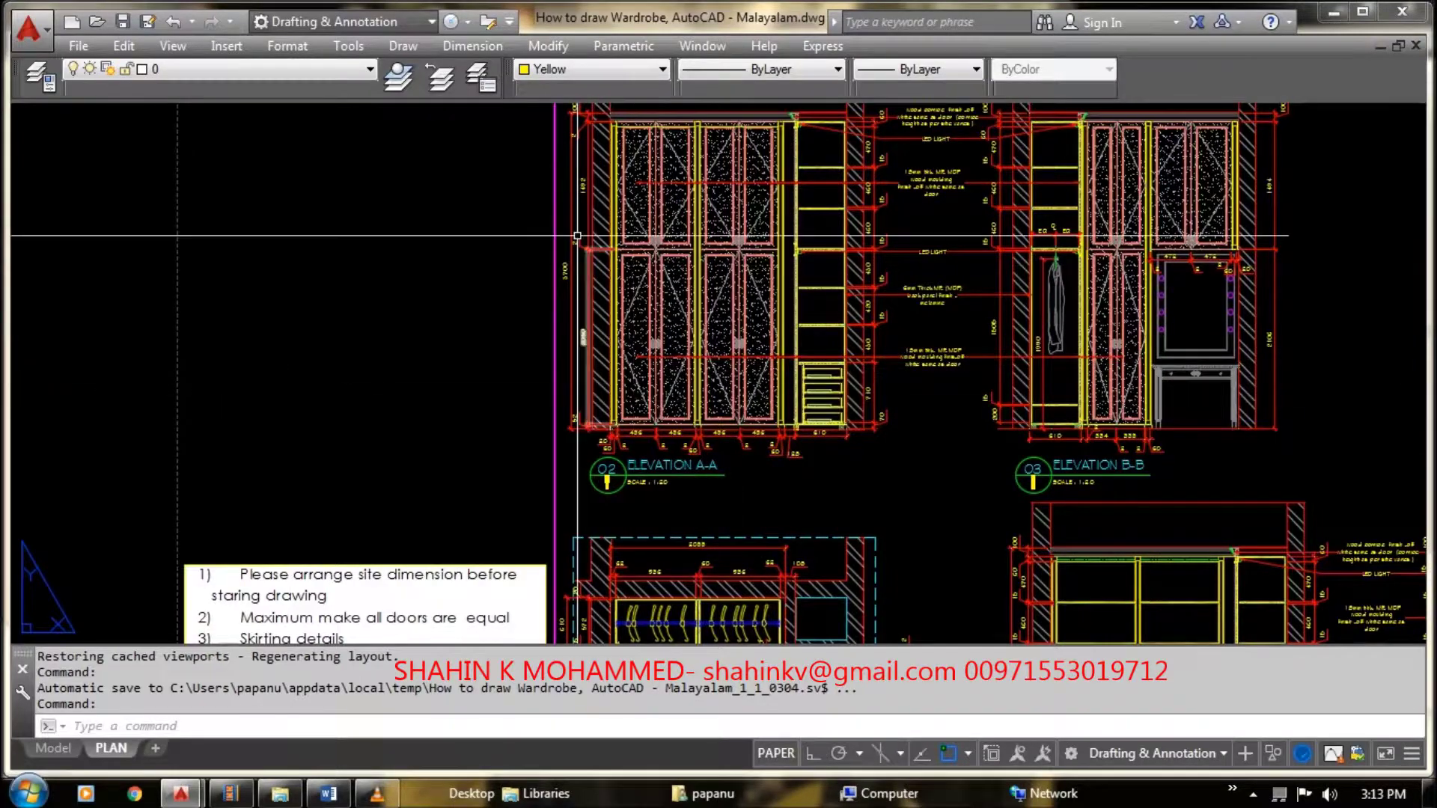
{"action": "scroll", "coordinate": [573, 270], "scroll_direction": "up", "scroll_amount": 5}
{"action": "scroll", "coordinate": [627, 355], "scroll_direction": "down", "scroll_amount": 5}
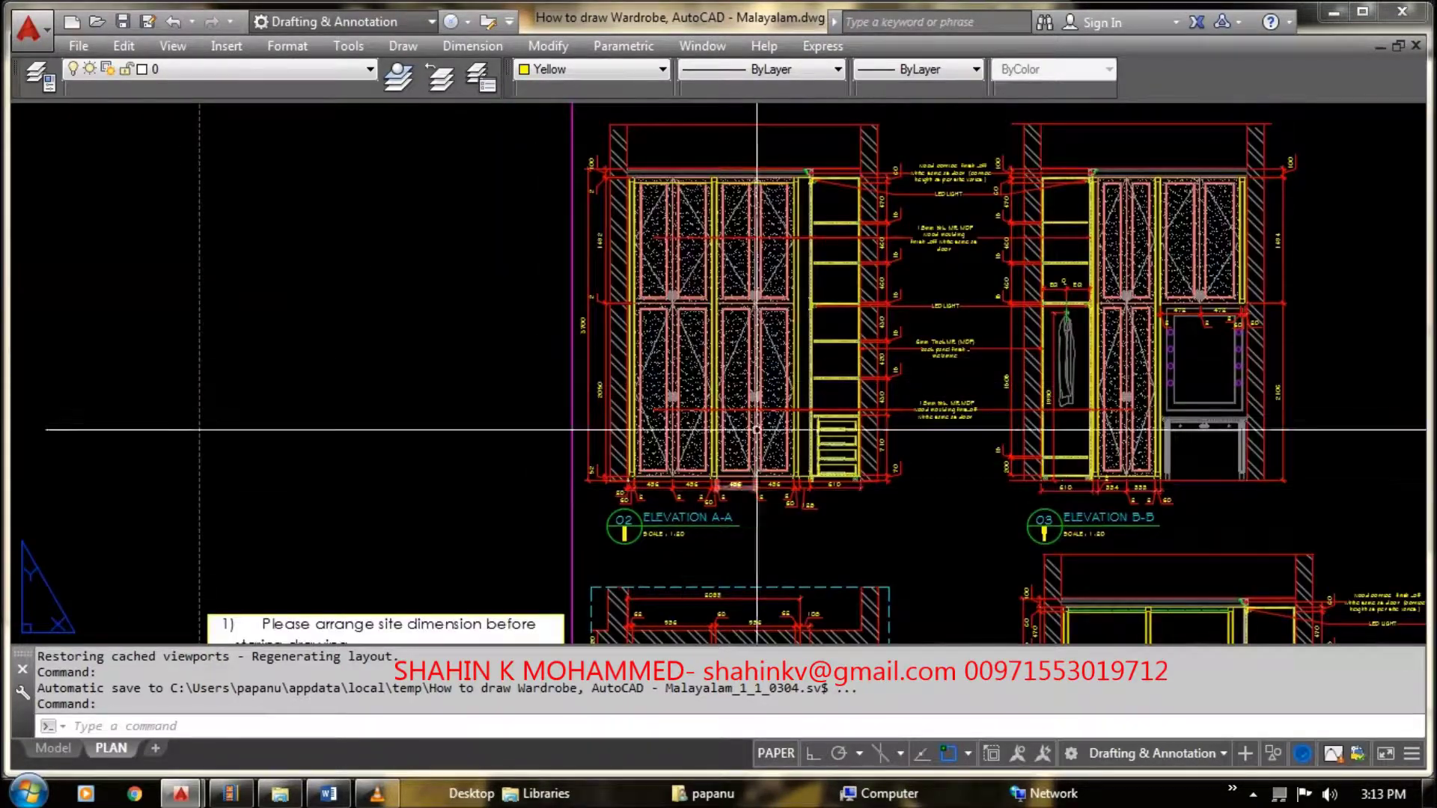
{"action": "scroll", "coordinate": [753, 307], "scroll_direction": "up", "scroll_amount": 2}
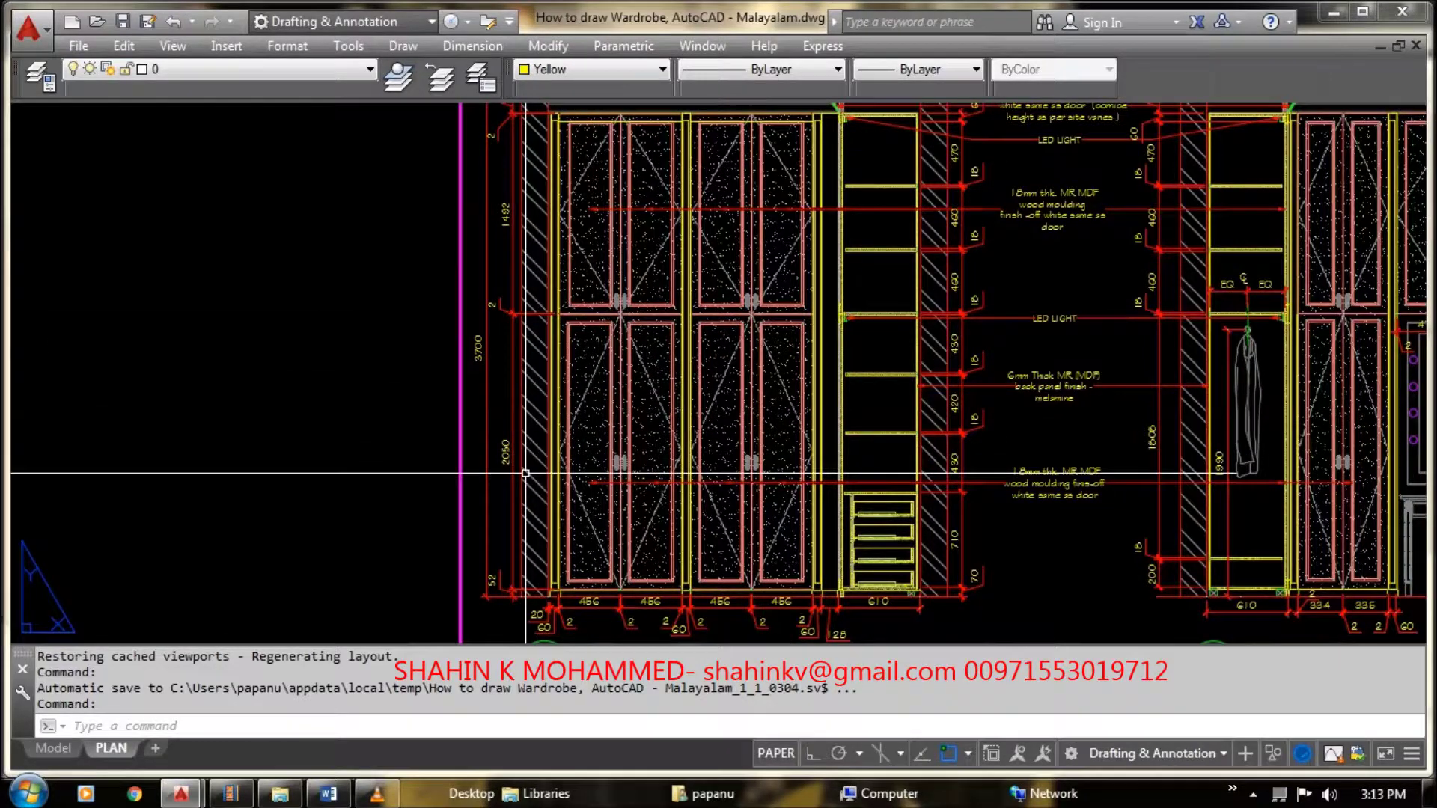
{"action": "scroll", "coordinate": [525, 473], "scroll_direction": "up", "scroll_amount": 2}
{"action": "scroll", "coordinate": [586, 385], "scroll_direction": "down", "scroll_amount": 2}
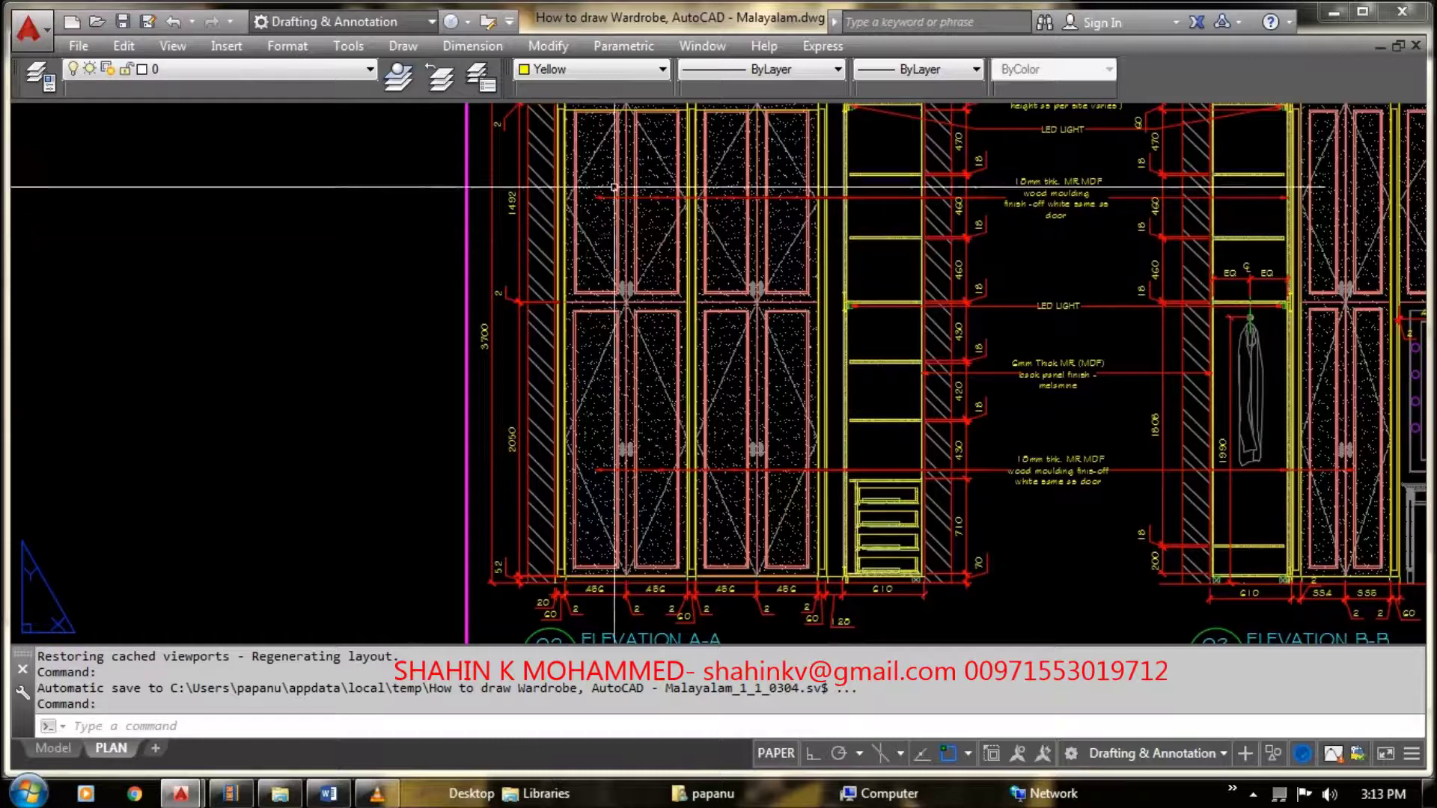
{"action": "scroll", "coordinate": [902, 341], "scroll_direction": "down", "scroll_amount": 2}
{"action": "scroll", "coordinate": [902, 342], "scroll_direction": "up", "scroll_amount": 2}
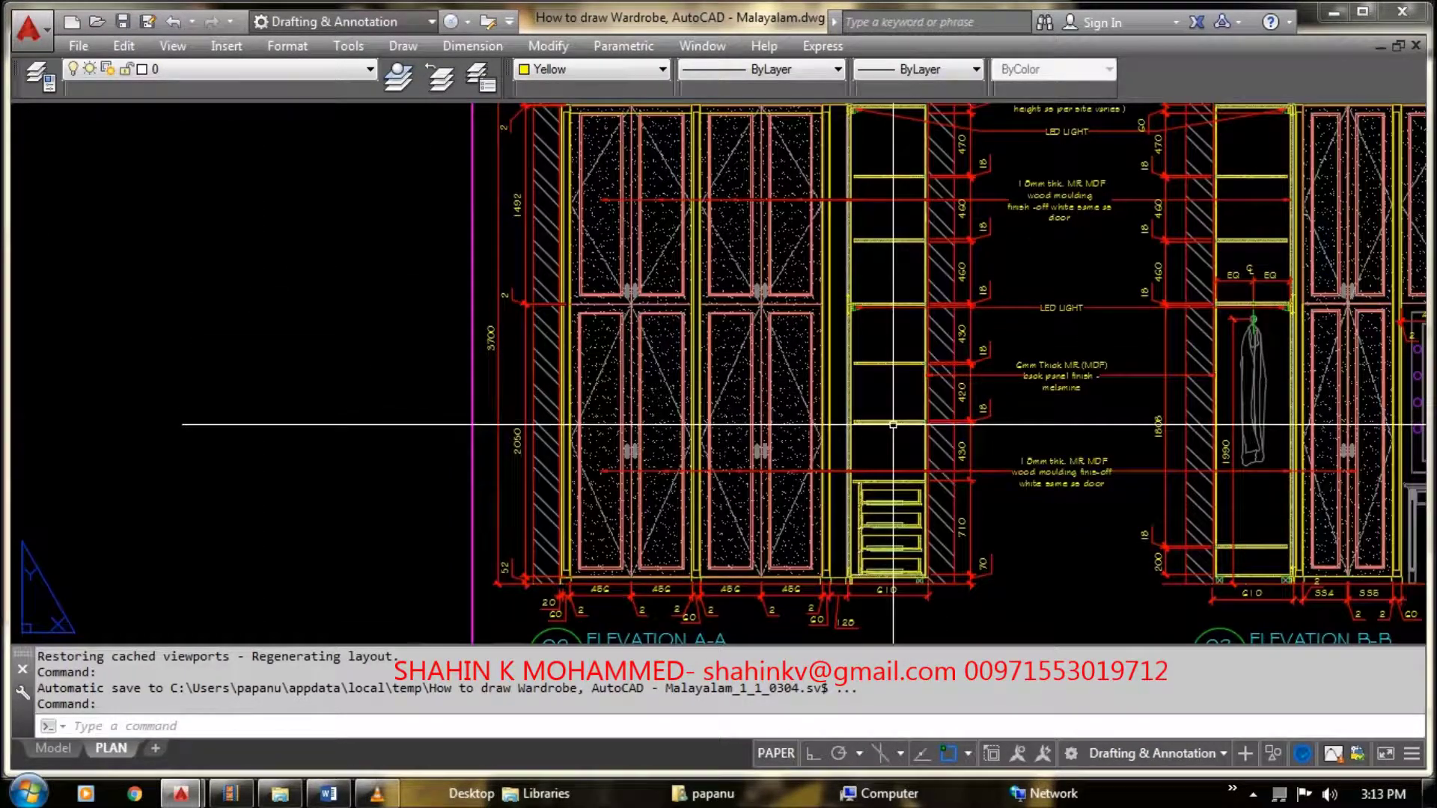
Step: Zoom into the cornice and top shelf corner of Elevation A-A
{"action": "scroll", "coordinate": [890, 292], "scroll_direction": "up", "scroll_amount": 5}
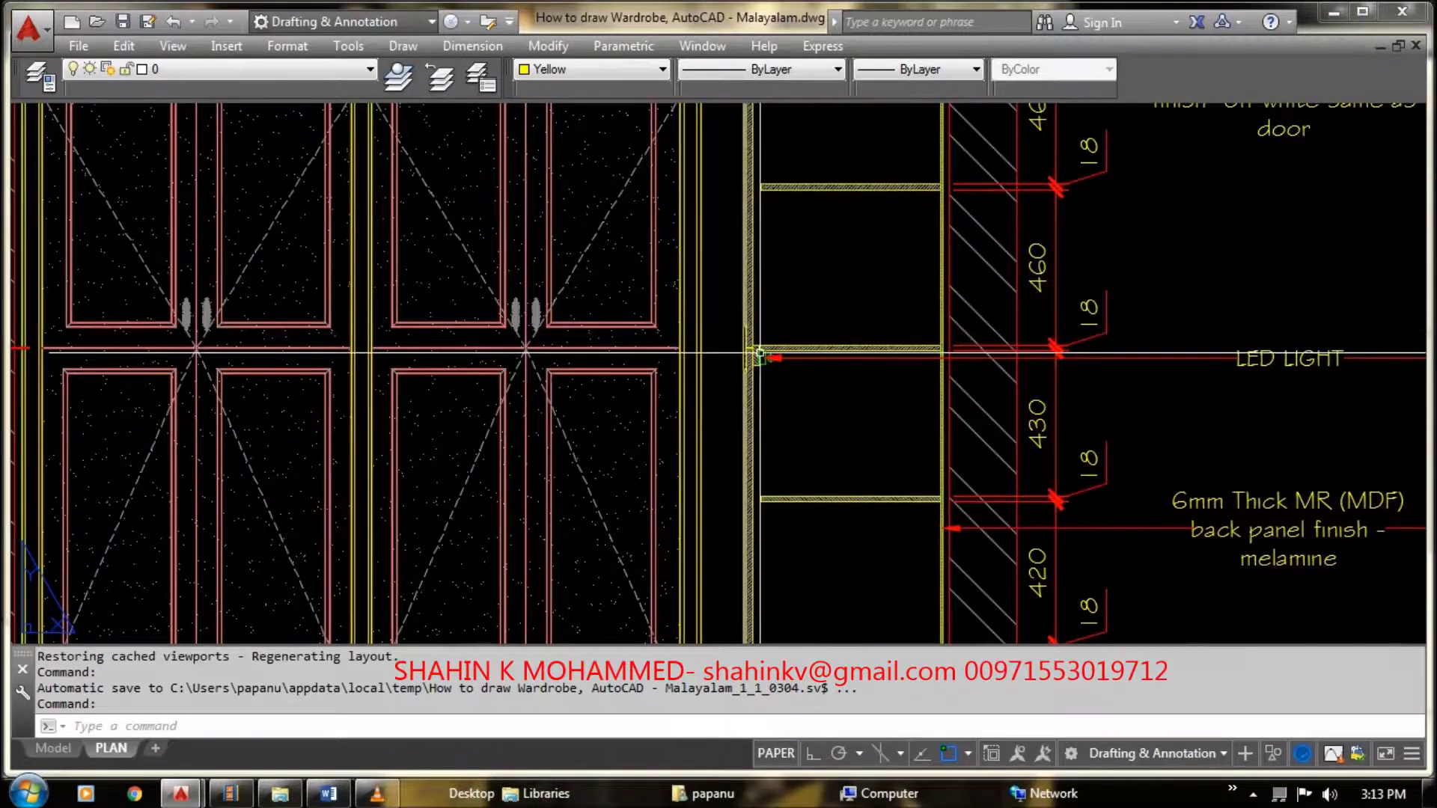
{"action": "scroll", "coordinate": [745, 334], "scroll_direction": "down", "scroll_amount": 2}
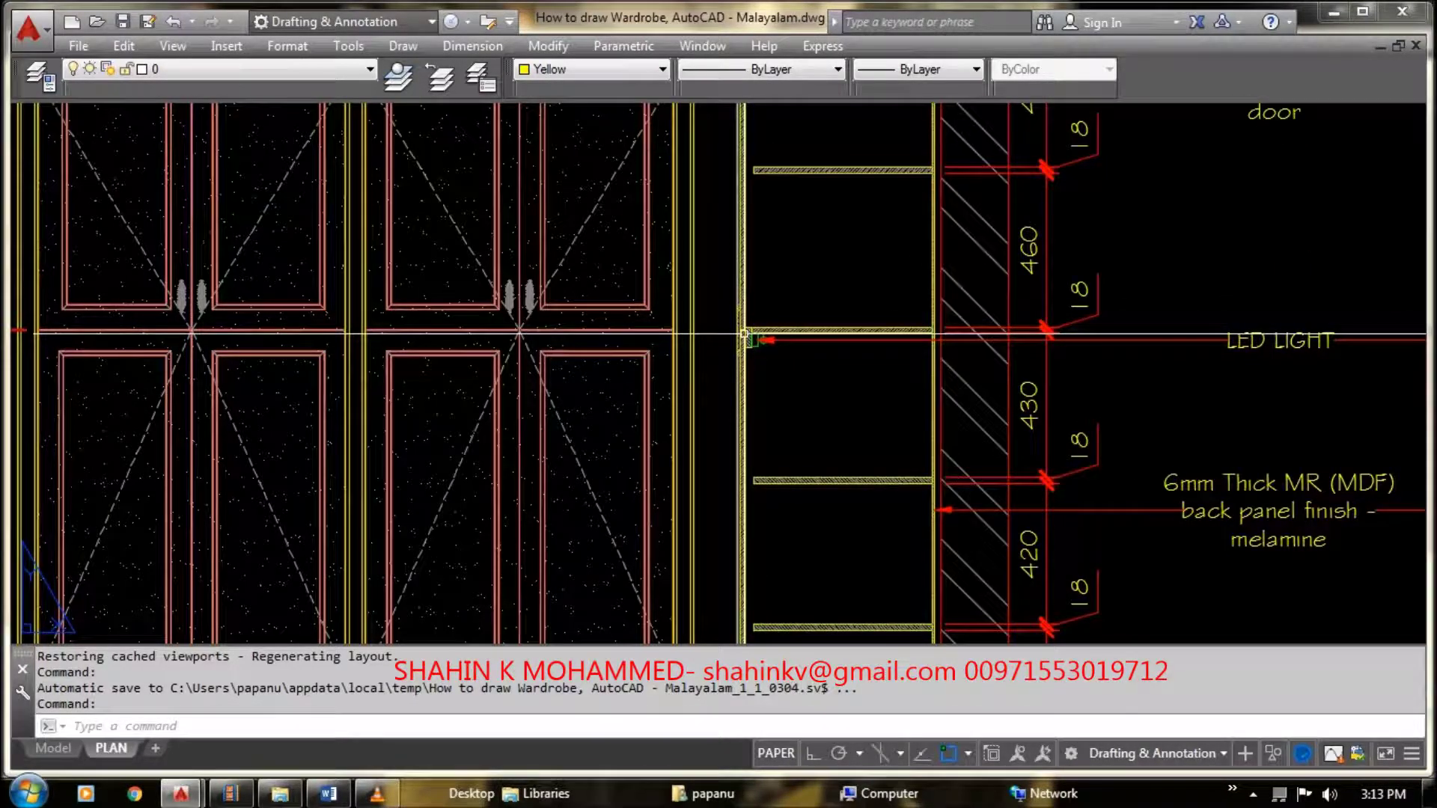
{"action": "scroll", "coordinate": [745, 334], "scroll_direction": "down", "scroll_amount": 2}
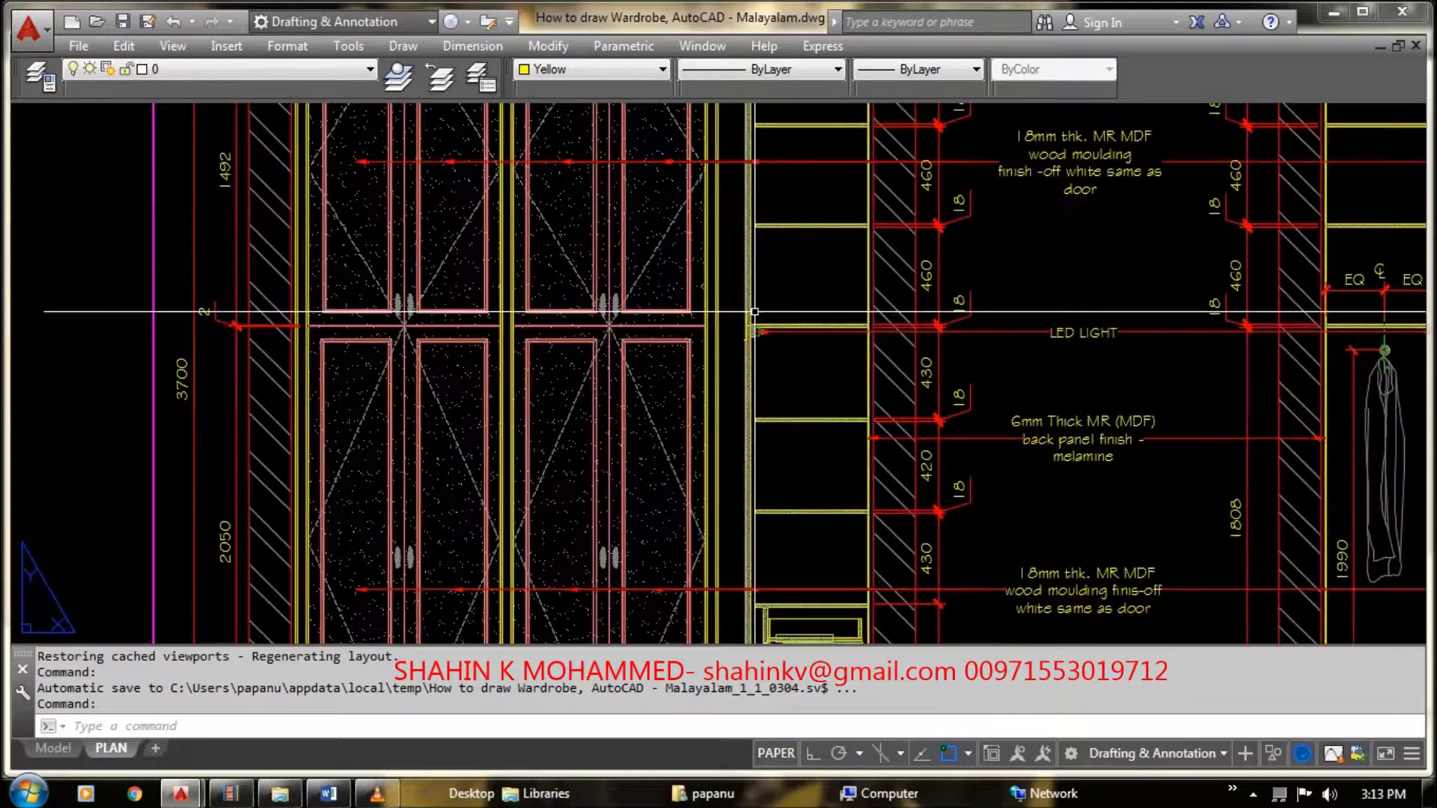
{"action": "scroll", "coordinate": [764, 298], "scroll_direction": "down", "scroll_amount": 2}
{"action": "scroll", "coordinate": [780, 298], "scroll_direction": "up", "scroll_amount": 2}
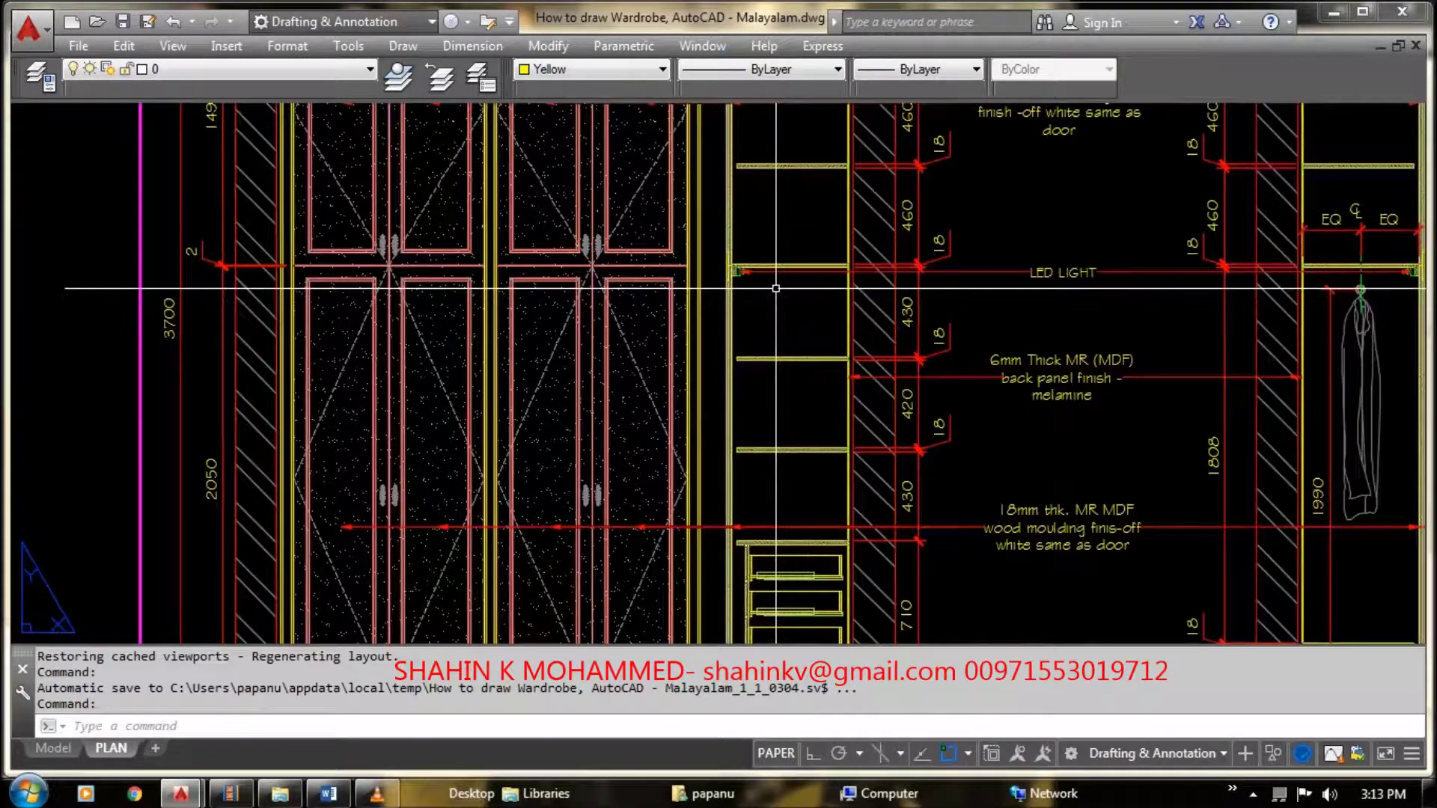
{"action": "scroll", "coordinate": [726, 252], "scroll_direction": "up", "scroll_amount": 2}
{"action": "scroll", "coordinate": [741, 253], "scroll_direction": "down", "scroll_amount": 2}
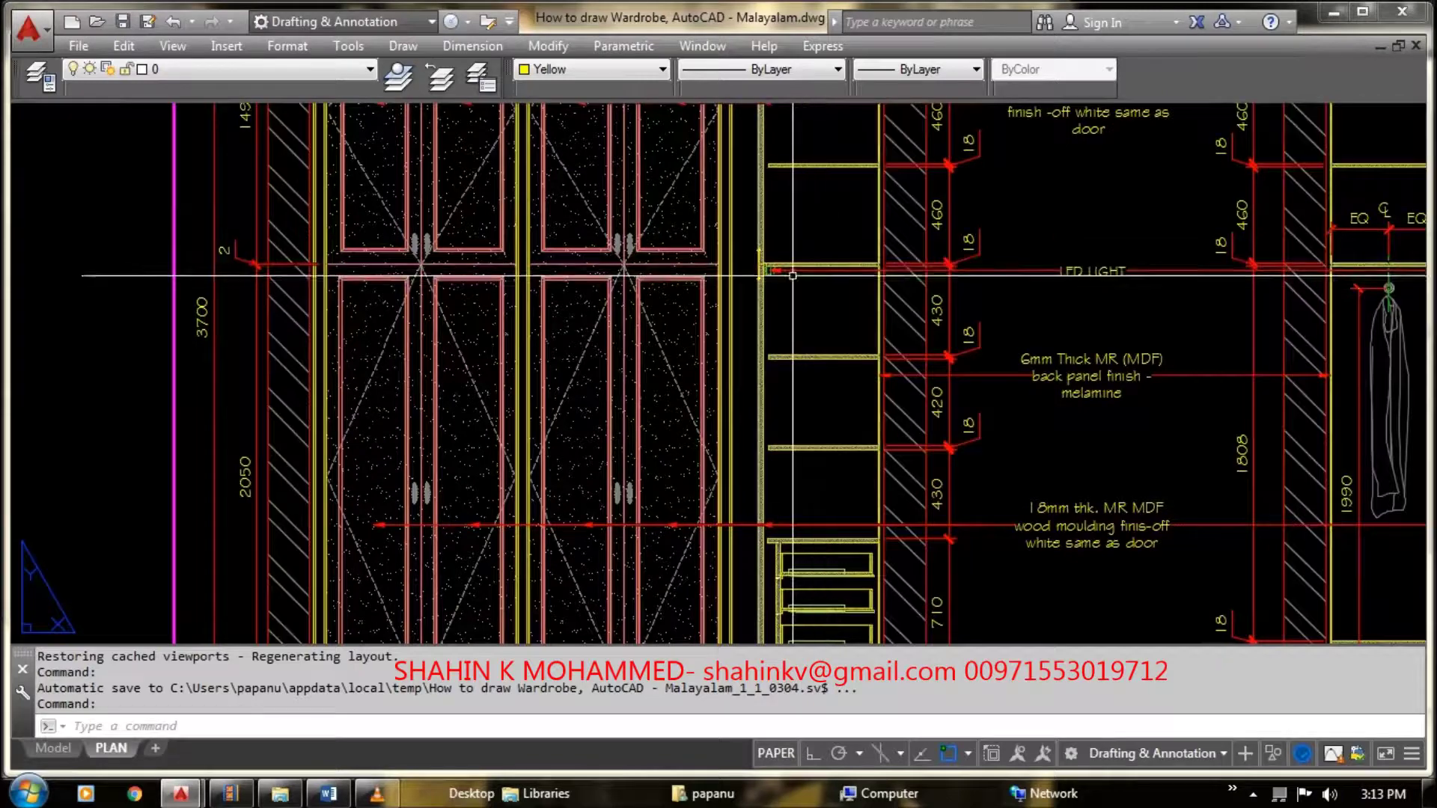
{"action": "scroll", "coordinate": [759, 254], "scroll_direction": "up", "scroll_amount": 4}
{"action": "scroll", "coordinate": [809, 299], "scroll_direction": "down", "scroll_amount": 2}
{"action": "scroll", "coordinate": [850, 330], "scroll_direction": "down", "scroll_amount": 2}
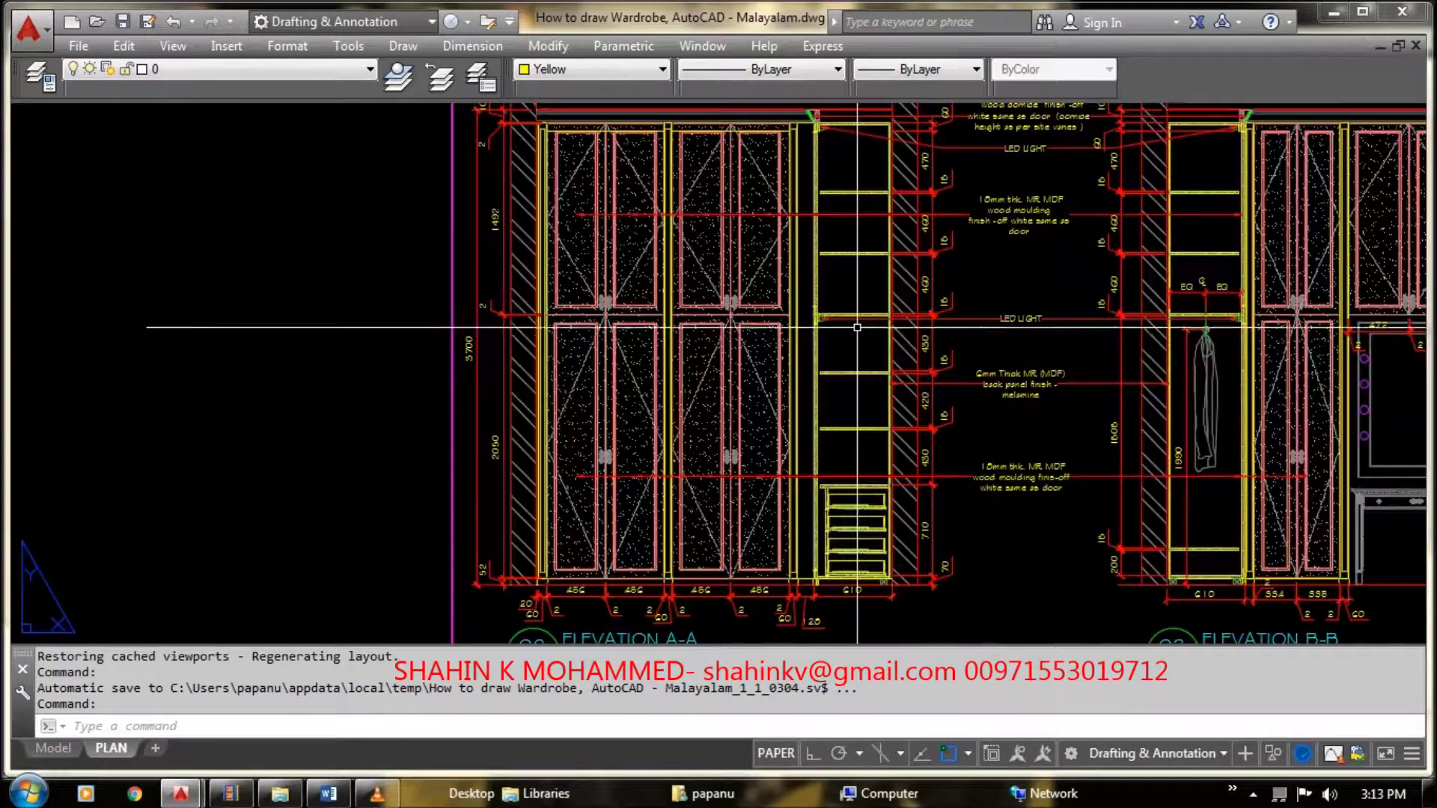
{"action": "scroll", "coordinate": [852, 326], "scroll_direction": "down", "scroll_amount": 1}
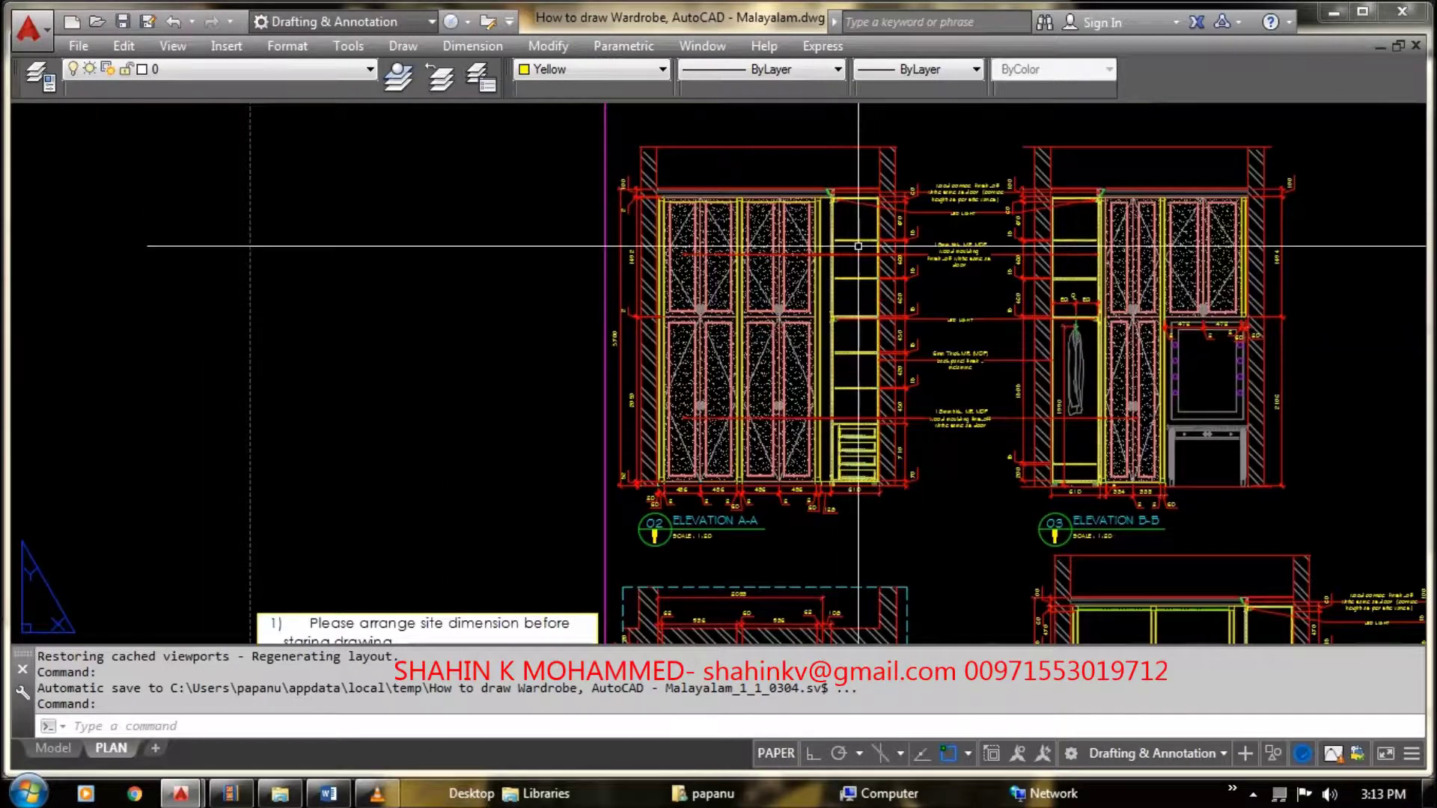
Step: Check the 60 mm cornice, 470 mm shelf spacing and 18 mm shelves, then zoom back out to the elevation
{"action": "scroll", "coordinate": [869, 205], "scroll_direction": "up", "scroll_amount": 2}
{"action": "scroll", "coordinate": [834, 160], "scroll_direction": "up", "scroll_amount": 3}
{"action": "scroll", "coordinate": [793, 204], "scroll_direction": "up", "scroll_amount": 3}
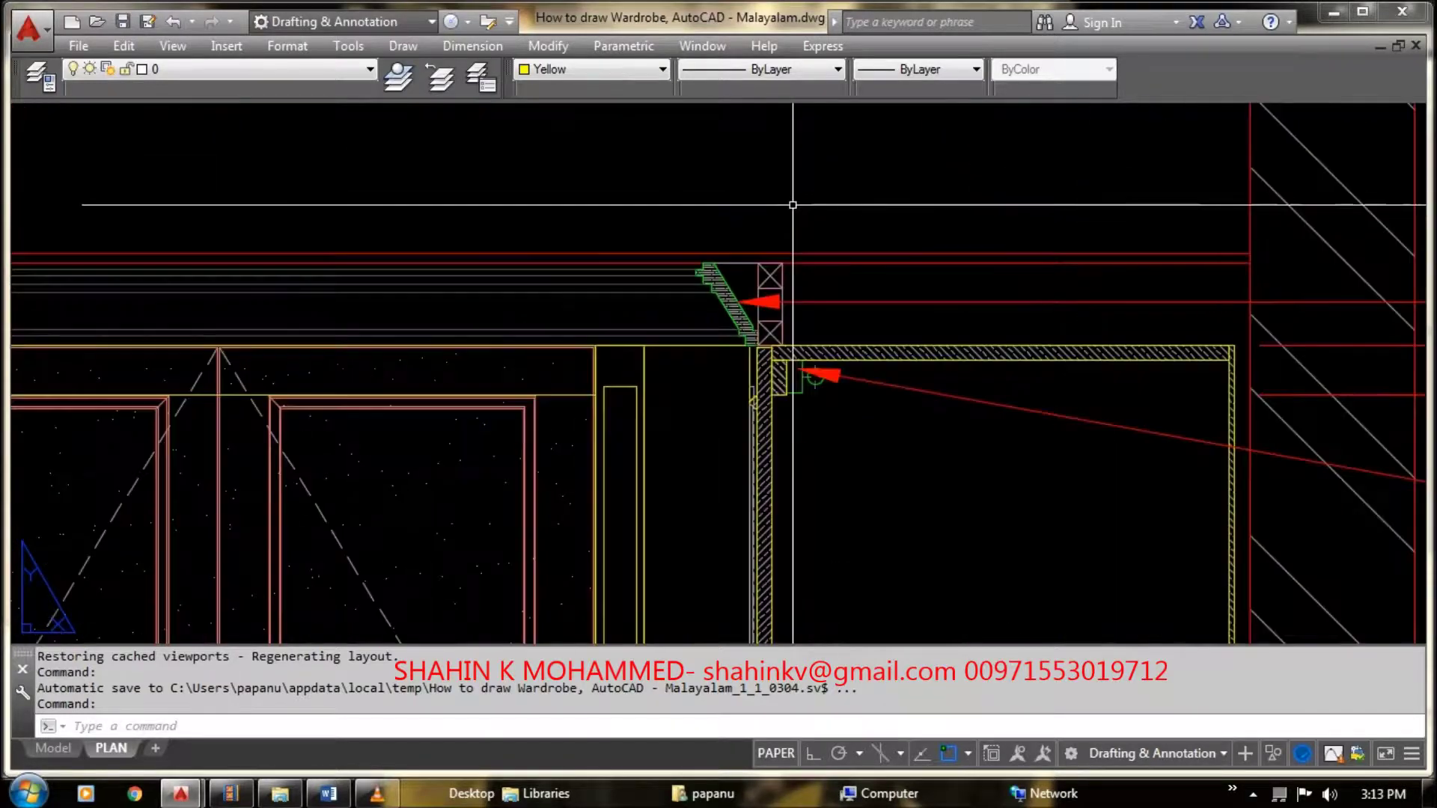
{"action": "scroll", "coordinate": [771, 292], "scroll_direction": "up", "scroll_amount": 3}
{"action": "scroll", "coordinate": [710, 321], "scroll_direction": "down", "scroll_amount": 3}
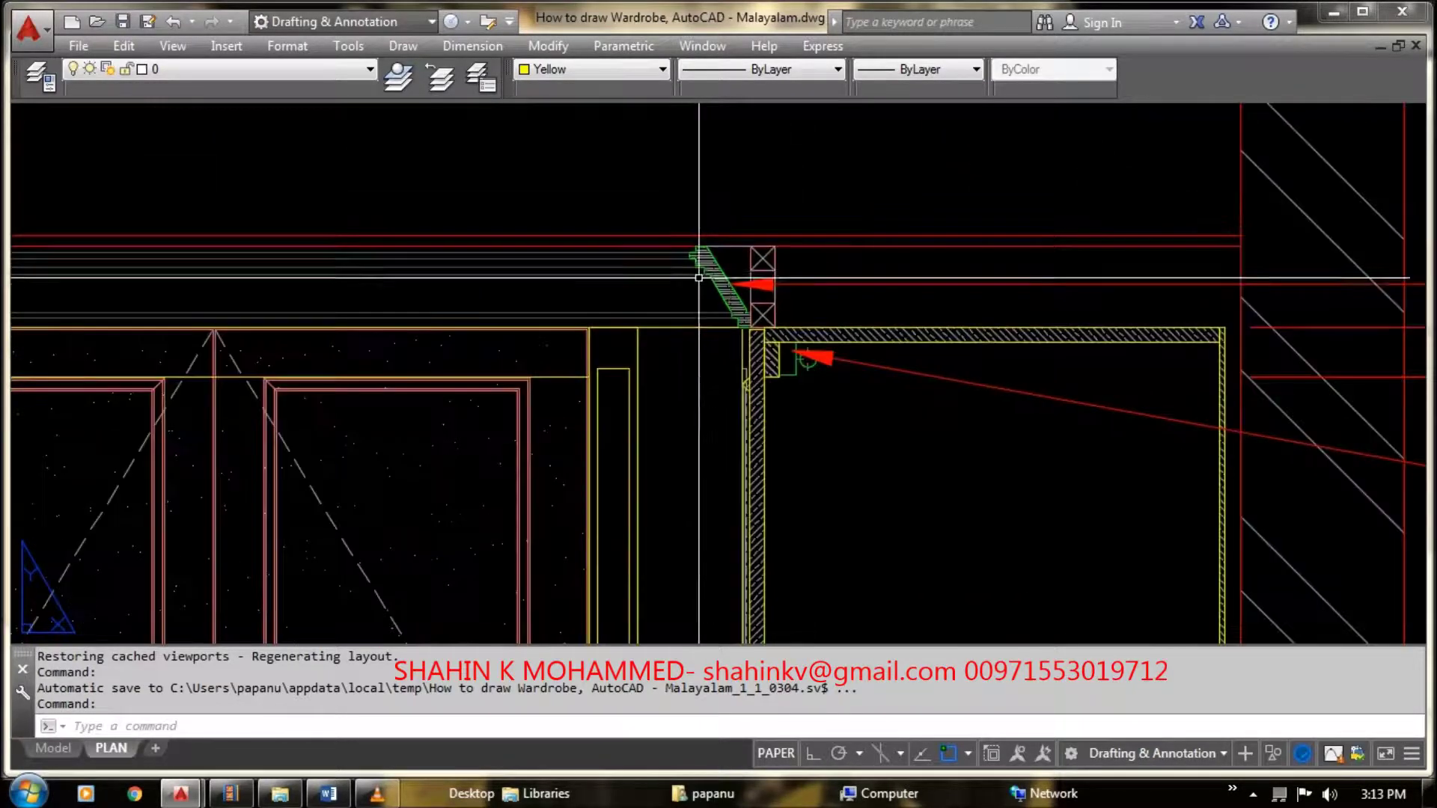
{"action": "scroll", "coordinate": [725, 249], "scroll_direction": "down", "scroll_amount": 3}
{"action": "scroll", "coordinate": [725, 248], "scroll_direction": "up", "scroll_amount": 3}
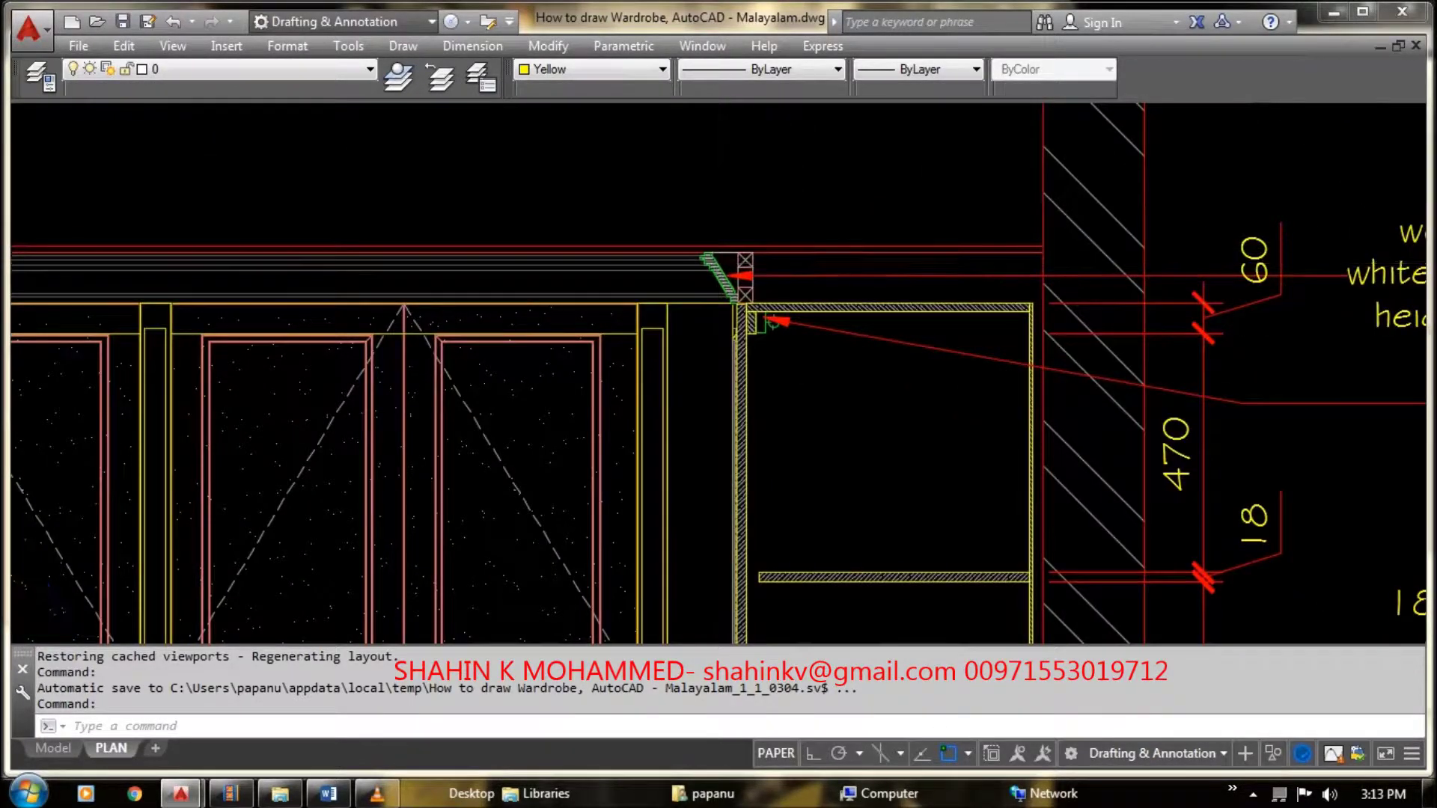
{"action": "scroll", "coordinate": [721, 252], "scroll_direction": "up", "scroll_amount": 2}
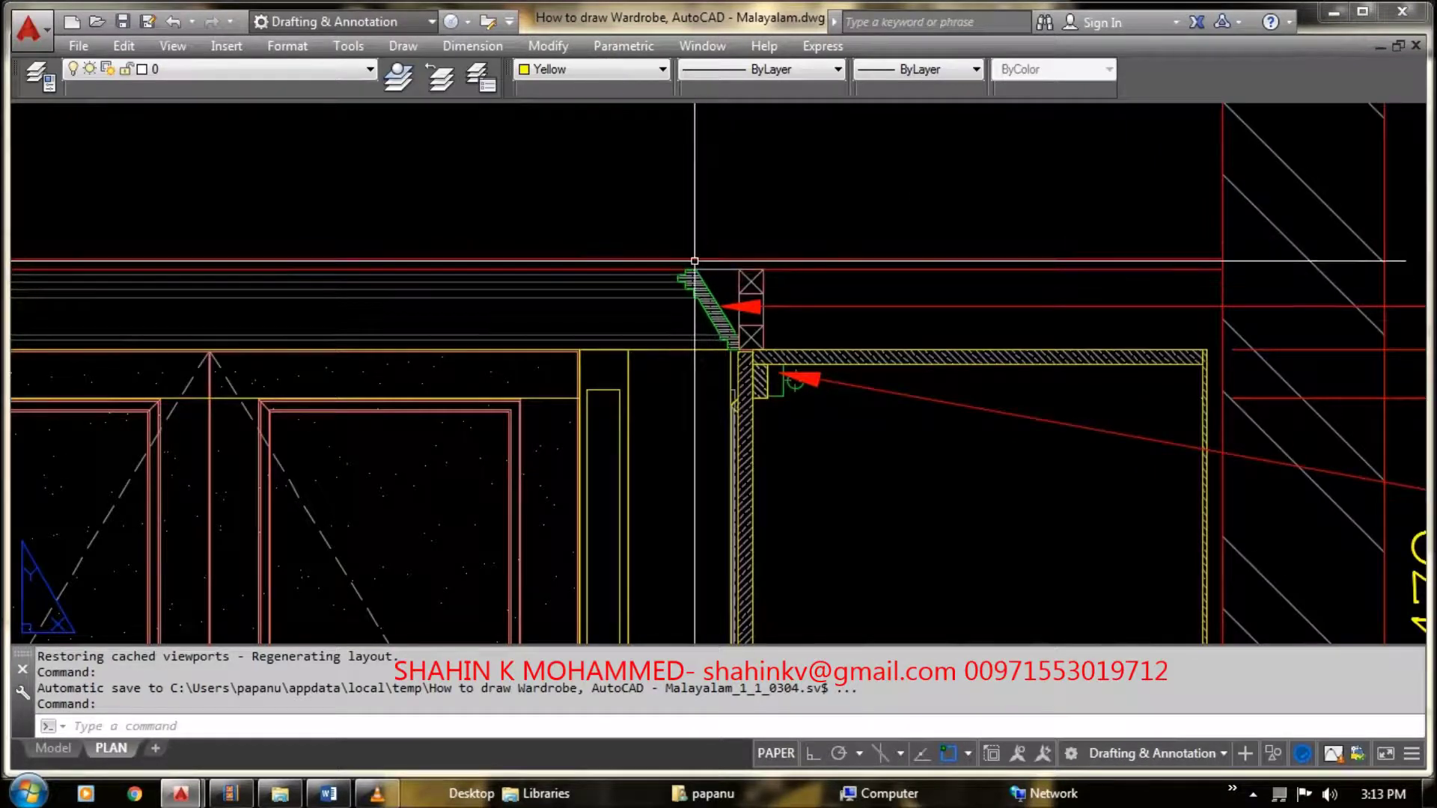
{"action": "scroll", "coordinate": [694, 261], "scroll_direction": "down", "scroll_amount": 2}
{"action": "scroll", "coordinate": [696, 234], "scroll_direction": "up", "scroll_amount": 2}
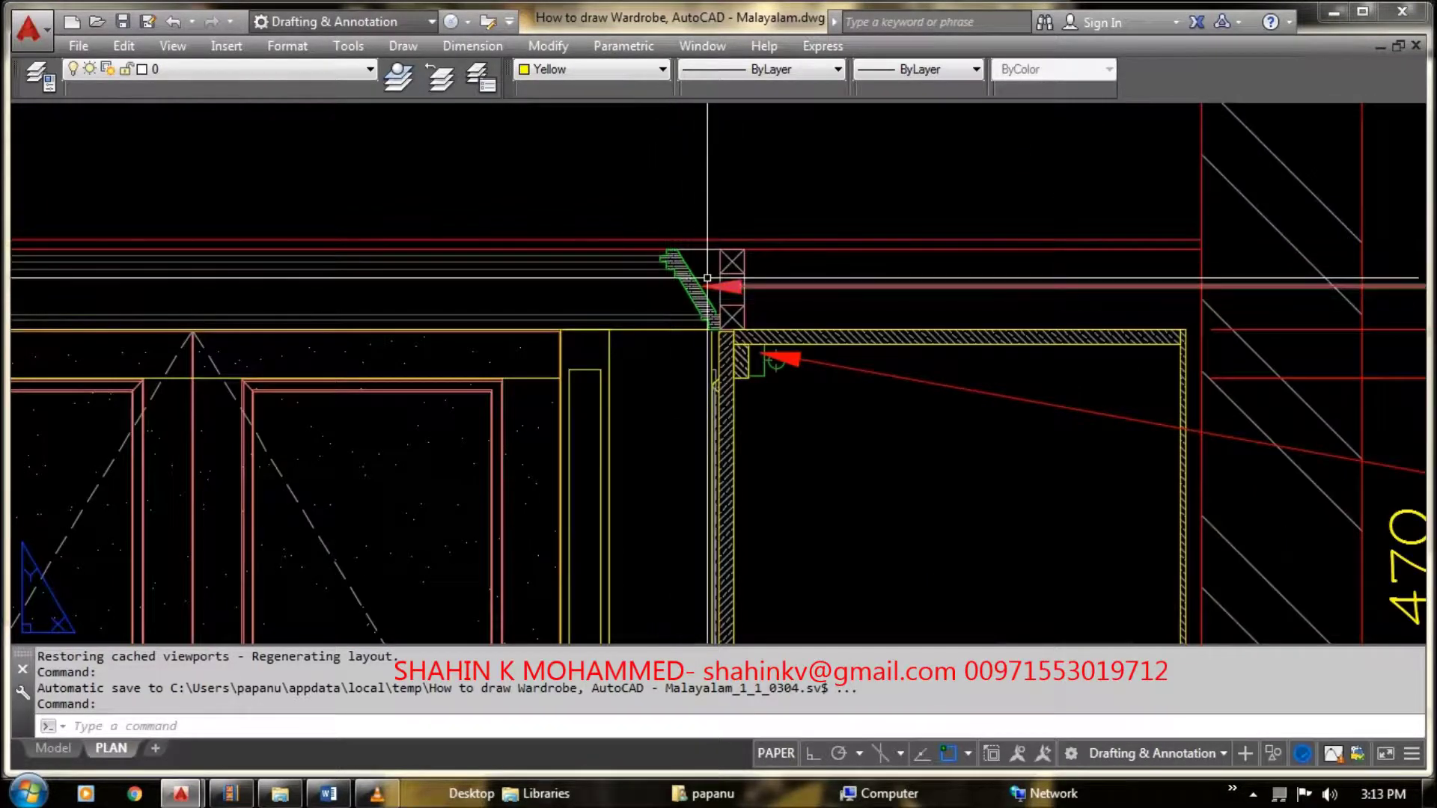
{"action": "scroll", "coordinate": [693, 274], "scroll_direction": "up", "scroll_amount": 2}
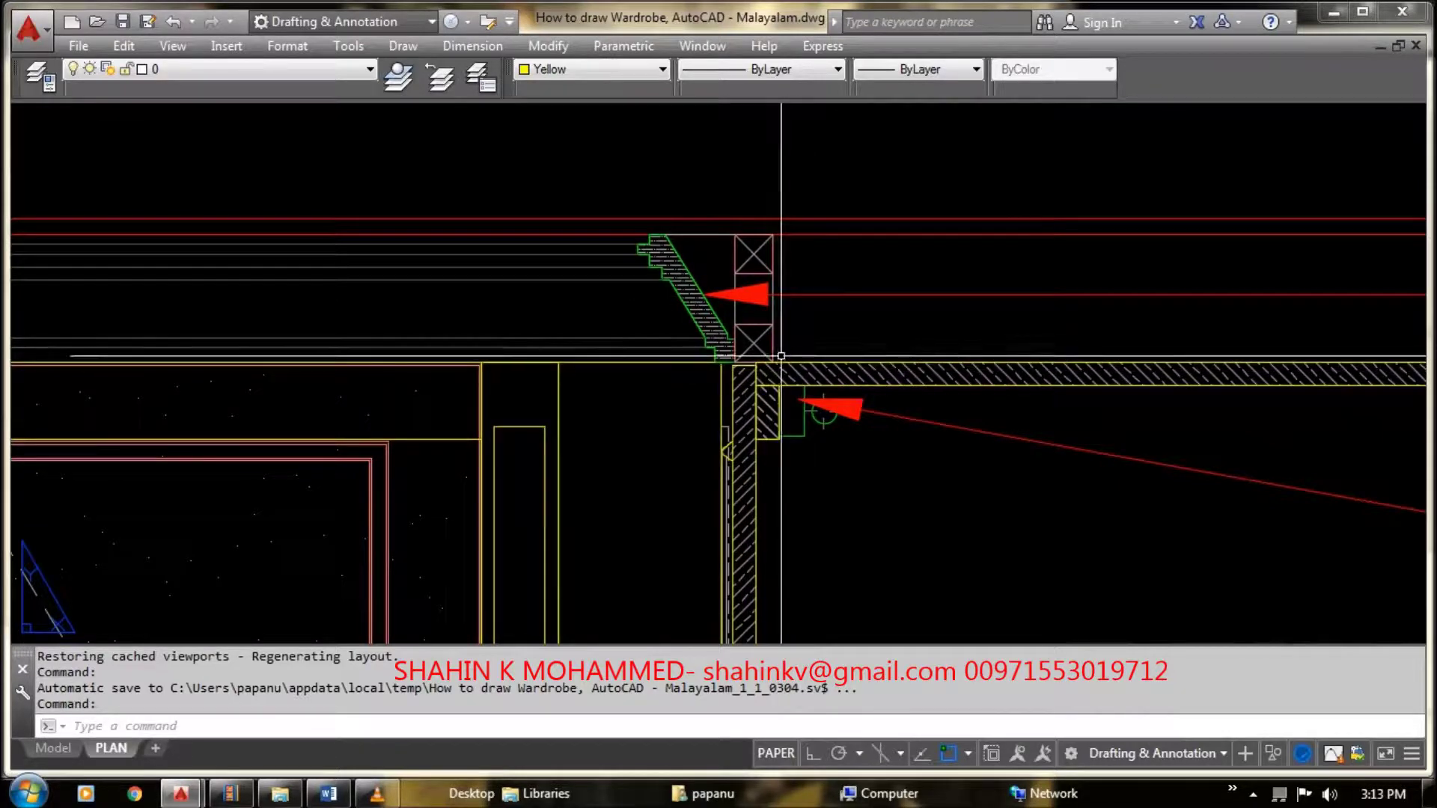
{"action": "scroll", "coordinate": [749, 267], "scroll_direction": "down", "scroll_amount": 2}
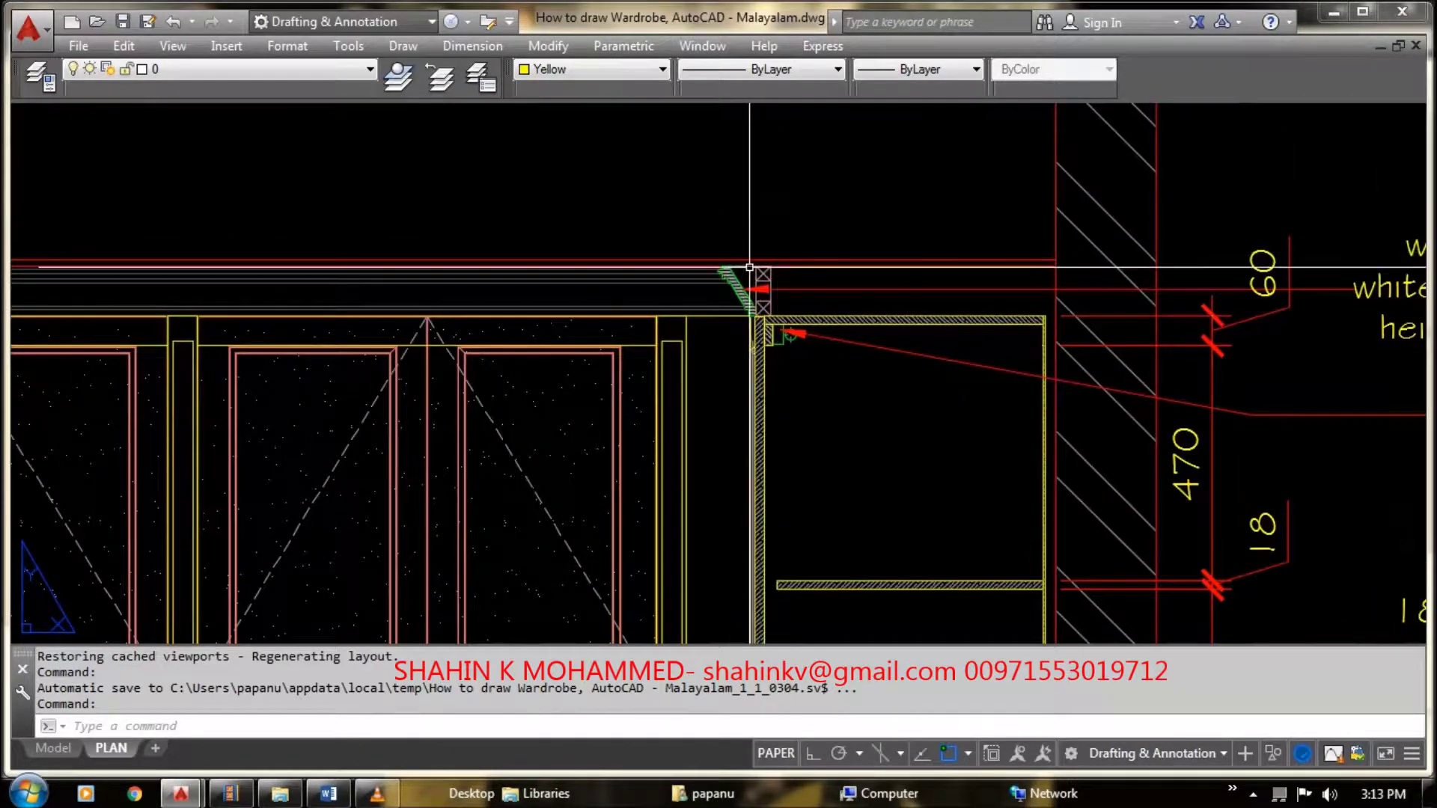
{"action": "scroll", "coordinate": [749, 267], "scroll_direction": "down", "scroll_amount": 3}
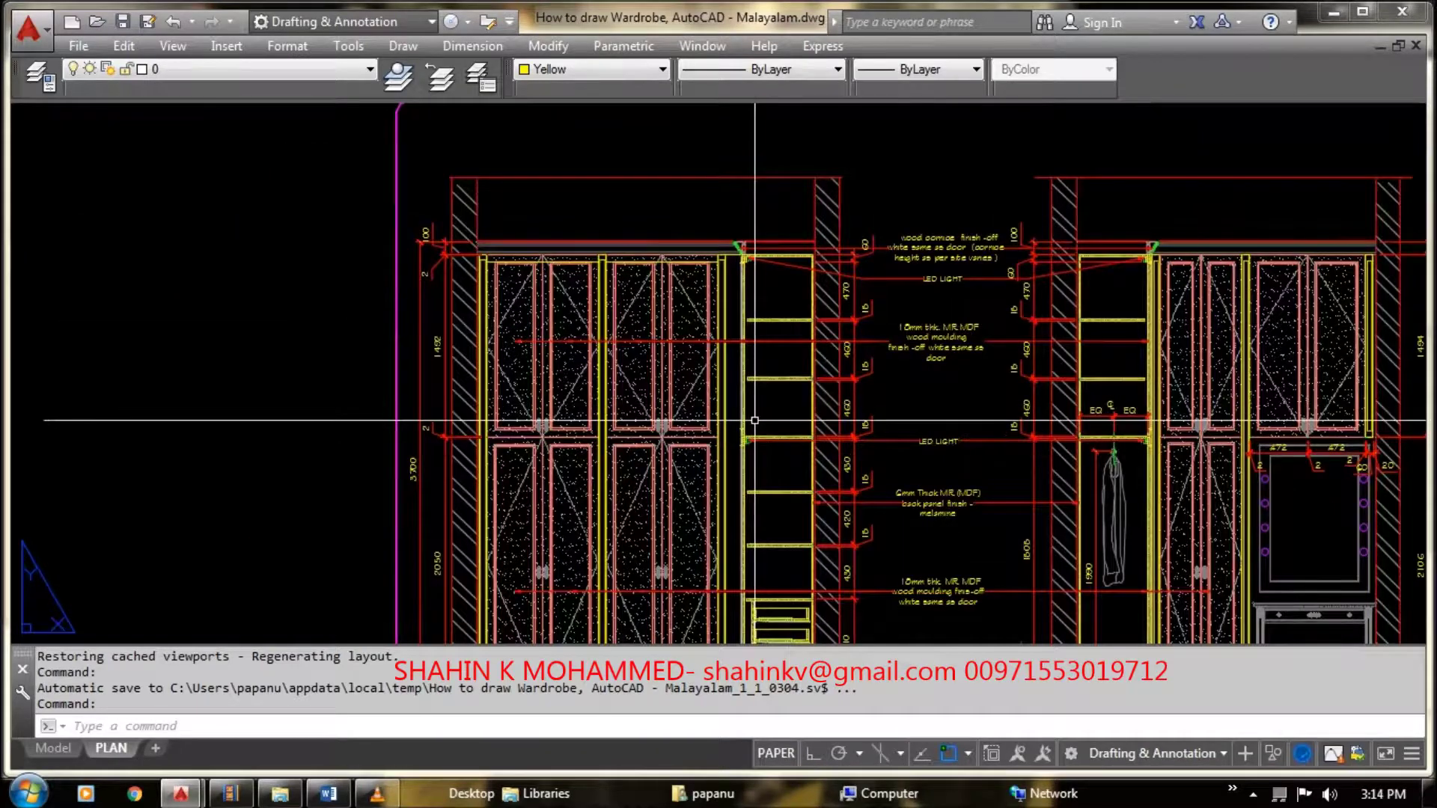
Step: Zoom out to survey the whole PLAN layout sheet
{"action": "scroll", "coordinate": [755, 421], "scroll_direction": "up", "scroll_amount": 2}
{"action": "scroll", "coordinate": [745, 299], "scroll_direction": "down", "scroll_amount": 1}
{"action": "scroll", "coordinate": [742, 180], "scroll_direction": "up", "scroll_amount": 2}
{"action": "scroll", "coordinate": [742, 180], "scroll_direction": "up", "scroll_amount": 1}
{"action": "scroll", "coordinate": [741, 180], "scroll_direction": "down", "scroll_amount": 3}
{"action": "scroll", "coordinate": [748, 314], "scroll_direction": "down", "scroll_amount": 1}
{"action": "scroll", "coordinate": [752, 367], "scroll_direction": "up", "scroll_amount": 2}
{"action": "scroll", "coordinate": [756, 373], "scroll_direction": "down", "scroll_amount": 2}
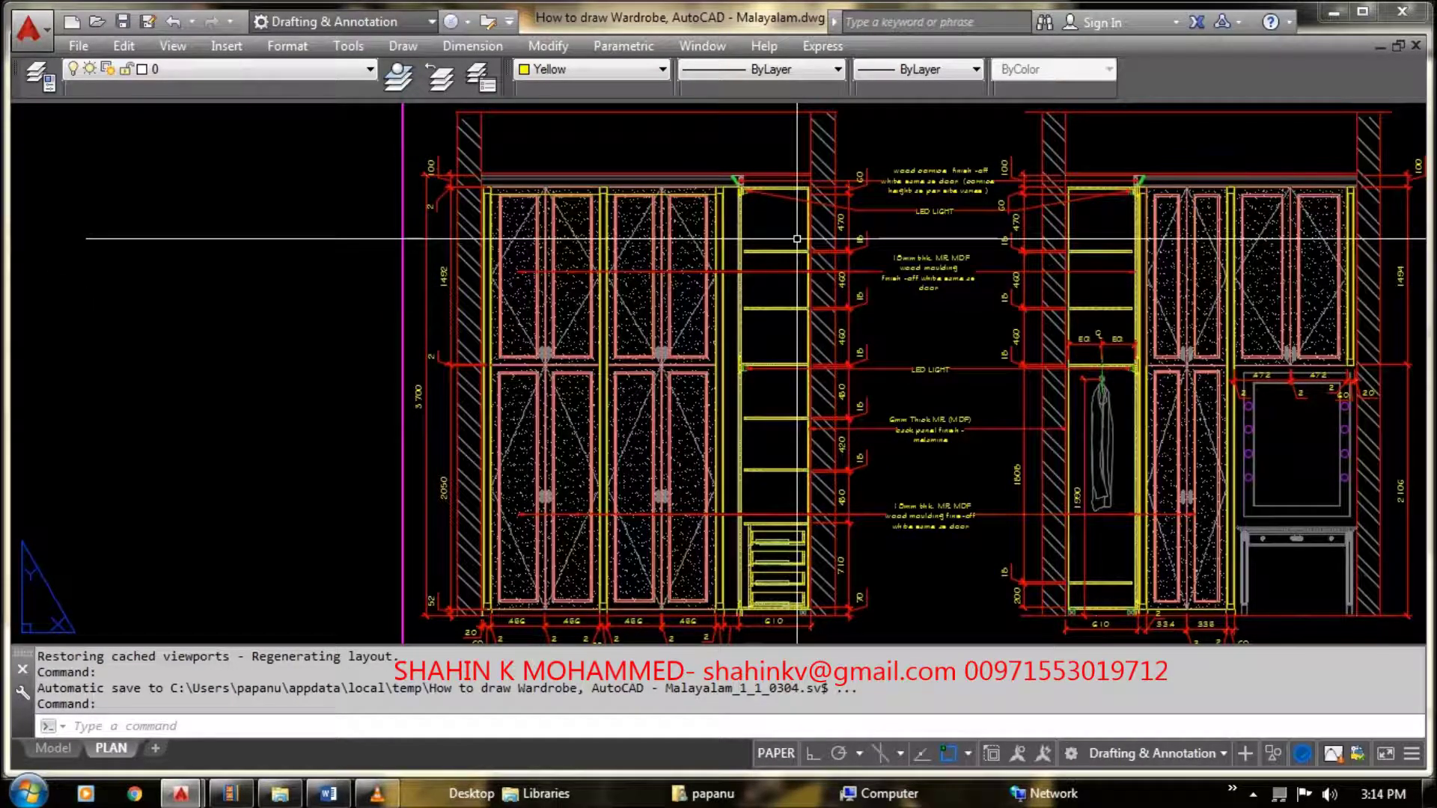
{"action": "scroll", "coordinate": [779, 245], "scroll_direction": "down", "scroll_amount": 3}
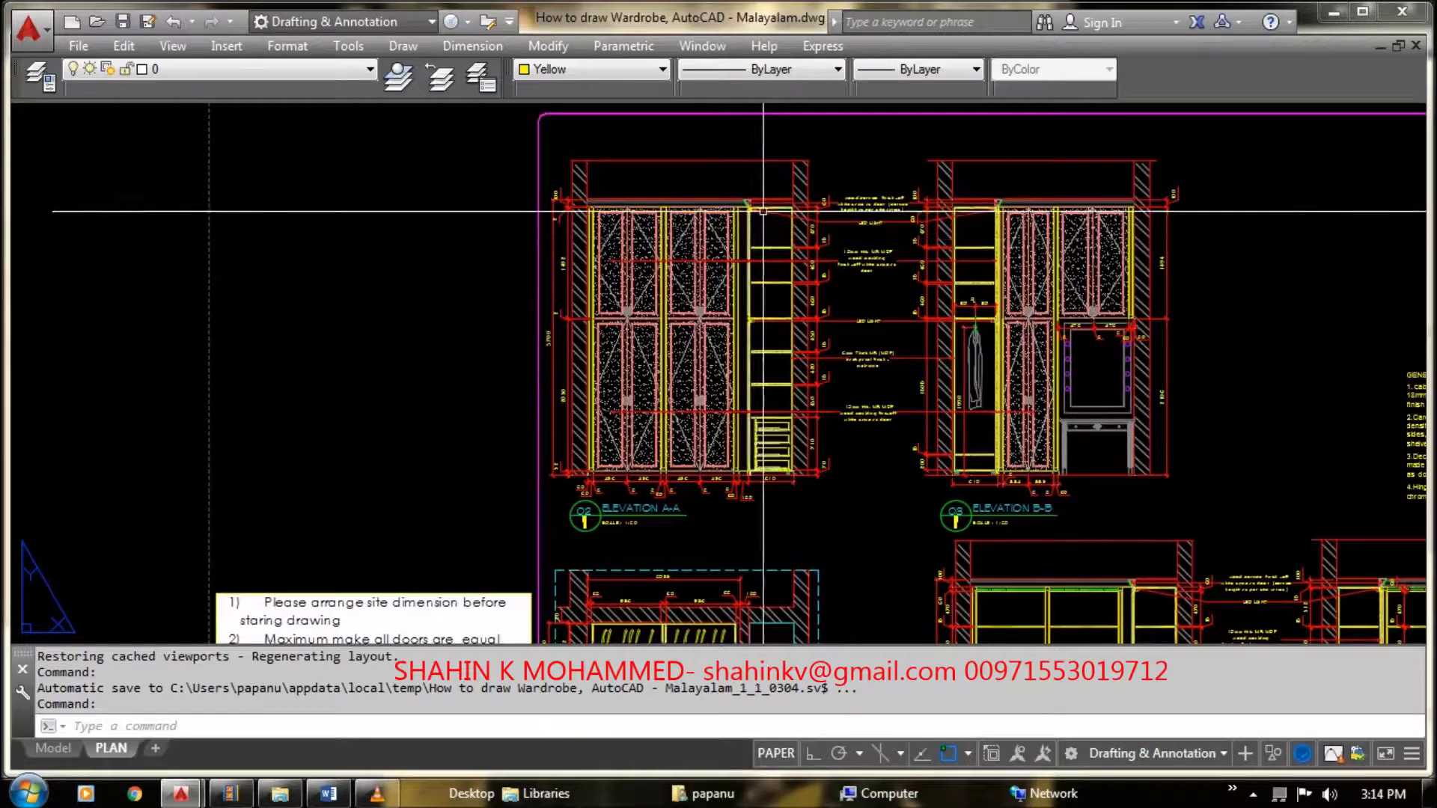
{"action": "scroll", "coordinate": [714, 185], "scroll_direction": "down", "scroll_amount": 1}
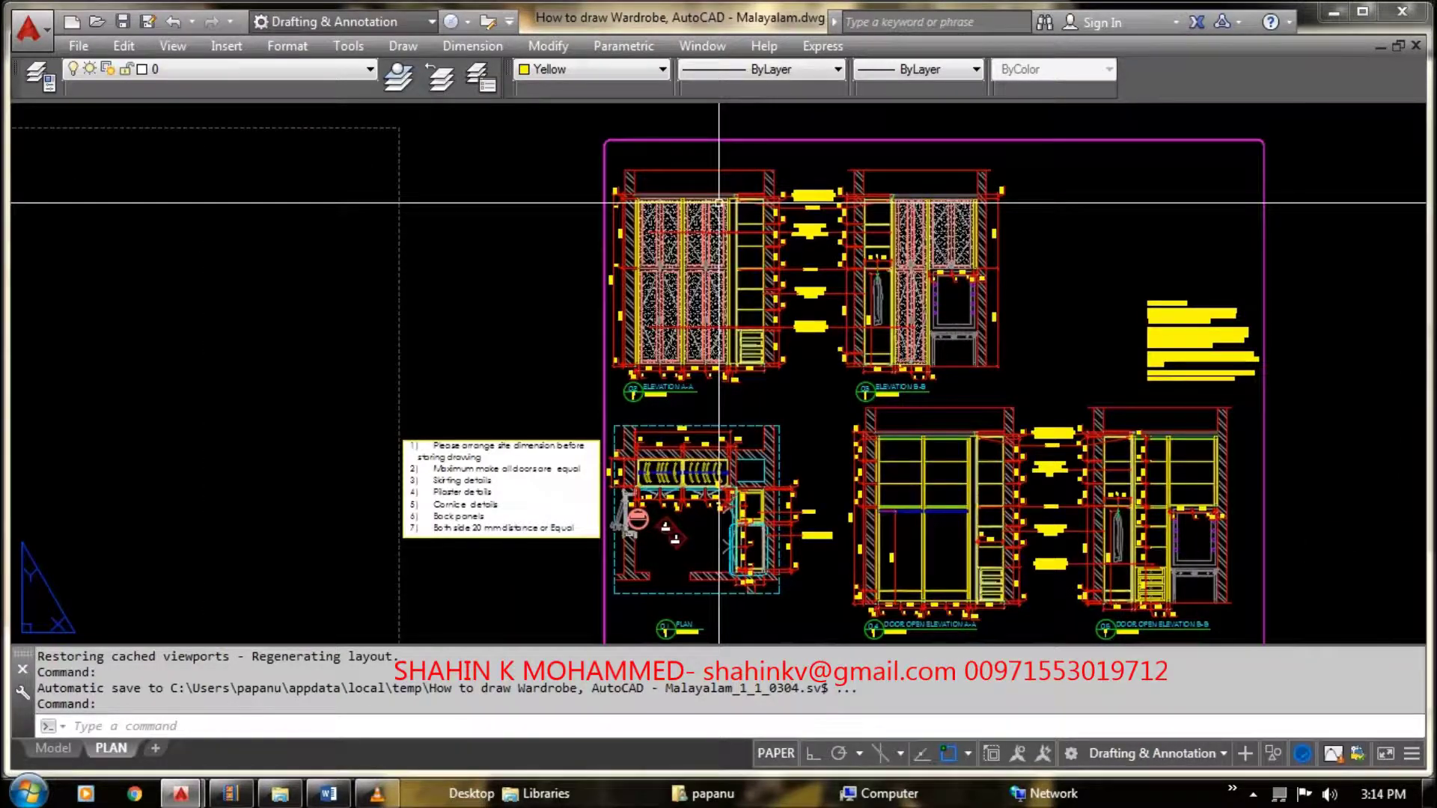
Step: Shift the sheet view slightly left and down and re-zoom on the elevations
{"action": "middle_click_drag", "start_coordinate": [795, 313], "coordinate": [706, 335]}
{"action": "scroll", "coordinate": [718, 247], "scroll_direction": "up", "scroll_amount": 2}
{"action": "scroll", "coordinate": [751, 218], "scroll_direction": "down", "scroll_amount": 4}
{"action": "scroll", "coordinate": [751, 218], "scroll_direction": "up", "scroll_amount": 2}
{"action": "scroll", "coordinate": [751, 218], "scroll_direction": "up", "scroll_amount": 2}
{"action": "scroll", "coordinate": [719, 210], "scroll_direction": "up", "scroll_amount": 1}
{"action": "scroll", "coordinate": [711, 206], "scroll_direction": "down", "scroll_amount": 1}
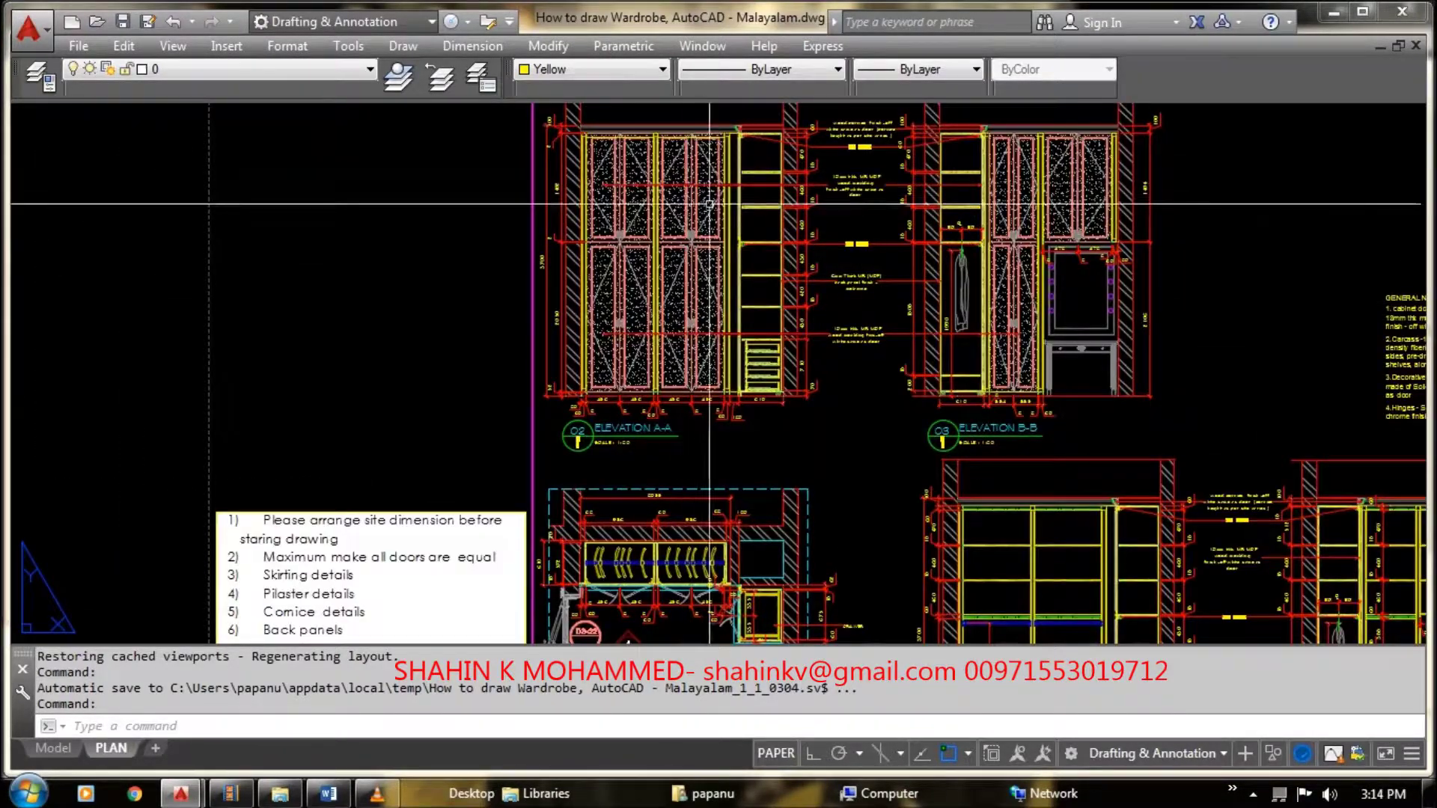
{"action": "scroll", "coordinate": [710, 203], "scroll_direction": "up", "scroll_amount": 2}
Step: Pan to the wardrobe plan and zoom in on it with door-open Elevations A-A and B-B
{"action": "mouse_move", "coordinate": [743, 321]}
{"action": "middle_mouse_down"}
{"action": "mouse_move", "coordinate": [661, 385]}
{"action": "mouse_move", "coordinate": [683, 334]}
{"action": "mouse_move", "coordinate": [814, 253]}
{"action": "middle_mouse_up"}
{"action": "scroll", "coordinate": [814, 253], "scroll_direction": "down", "scroll_amount": 2}
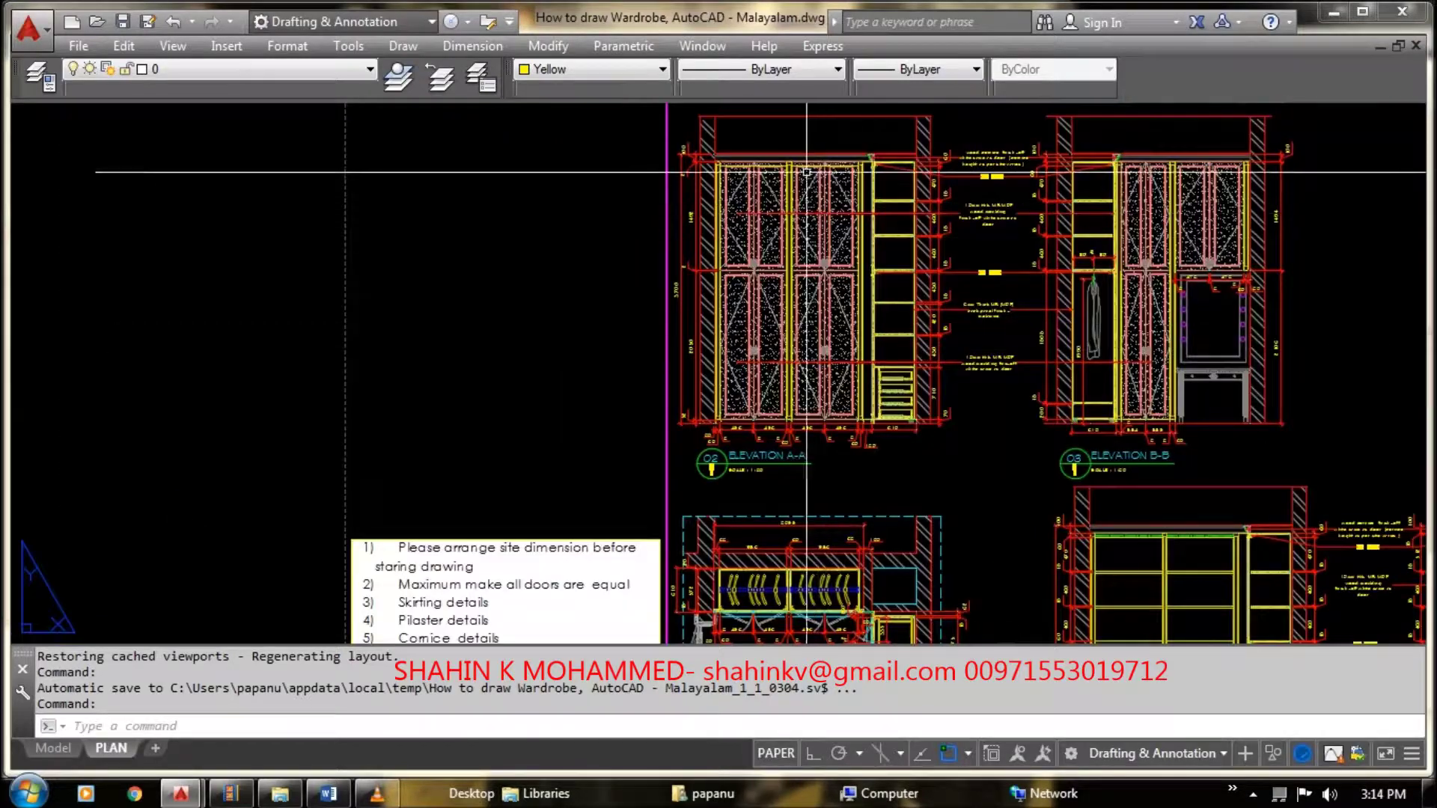
{"action": "scroll", "coordinate": [805, 171], "scroll_direction": "up", "scroll_amount": 2}
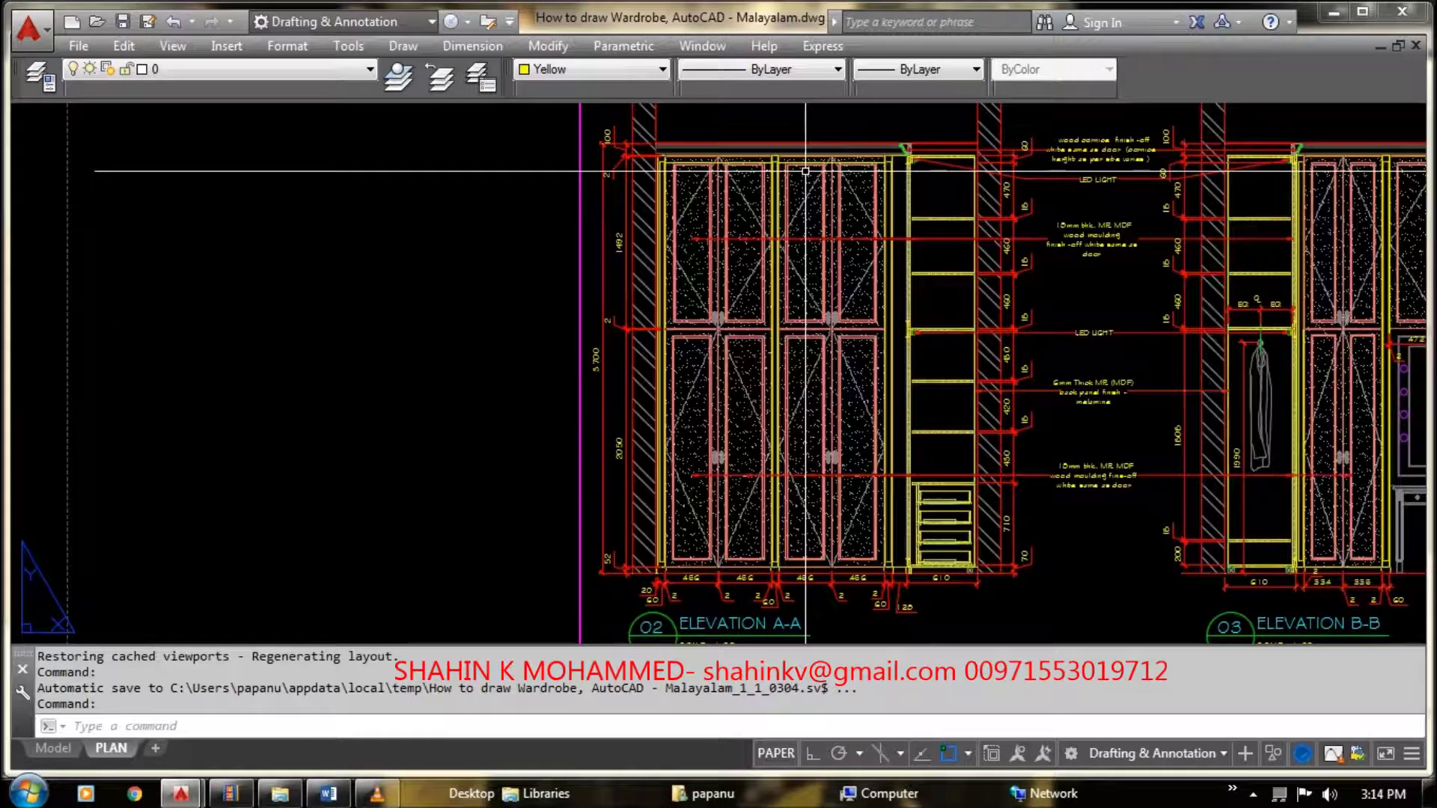
{"action": "scroll", "coordinate": [806, 172], "scroll_direction": "down", "scroll_amount": 2}
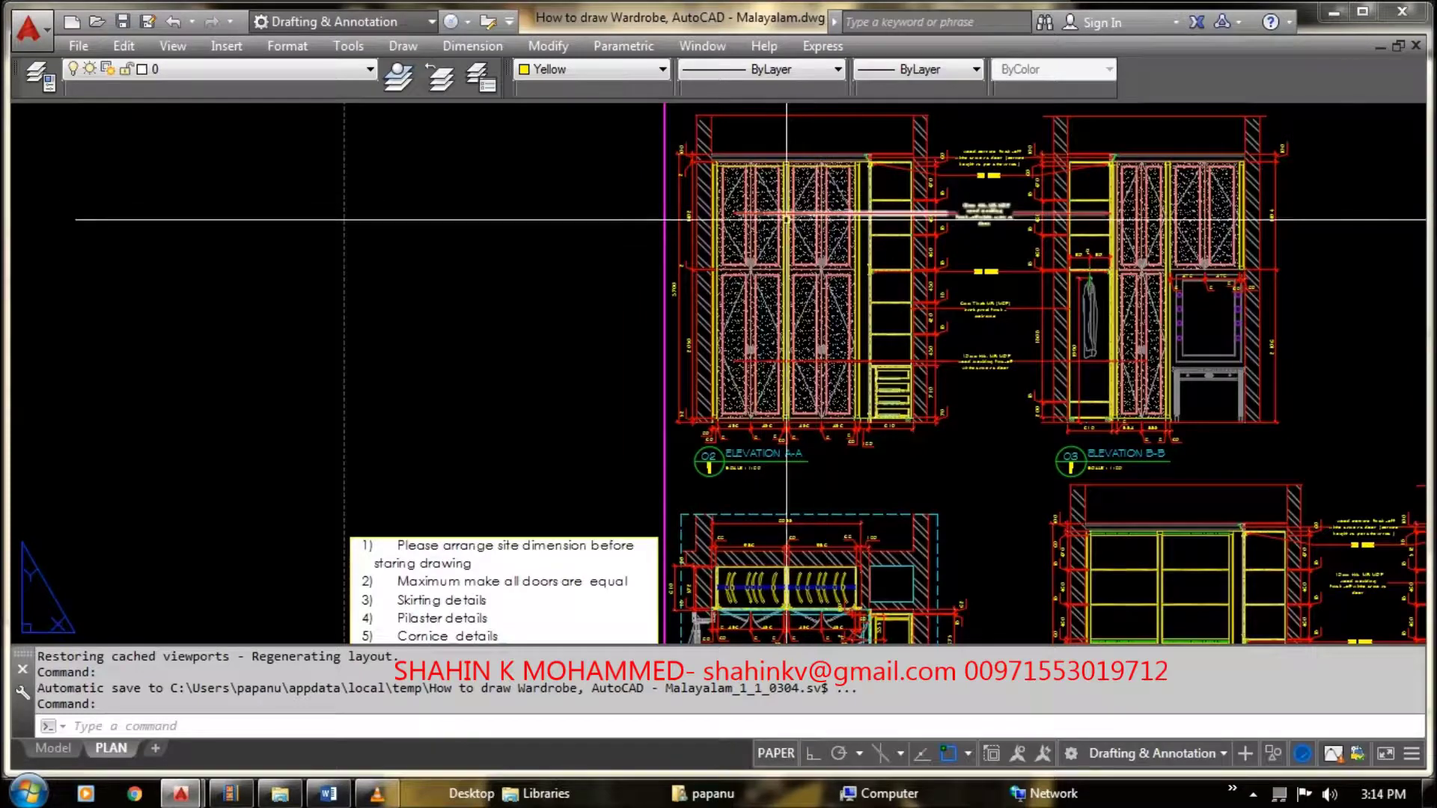
{"action": "scroll", "coordinate": [786, 319], "scroll_direction": "up", "scroll_amount": 2}
{"action": "scroll", "coordinate": [779, 276], "scroll_direction": "down", "scroll_amount": 2}
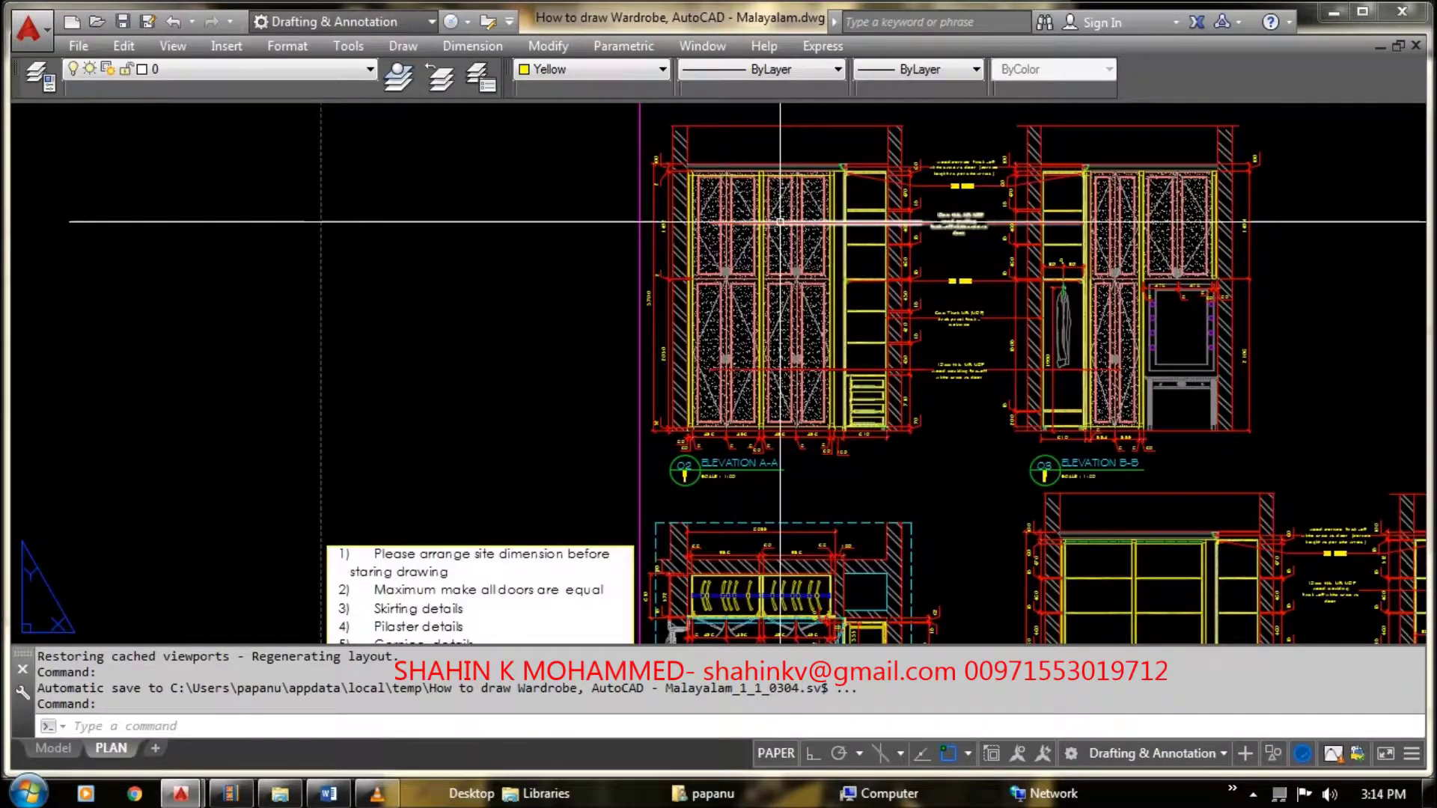
{"action": "scroll", "coordinate": [780, 222], "scroll_direction": "down", "scroll_amount": 2}
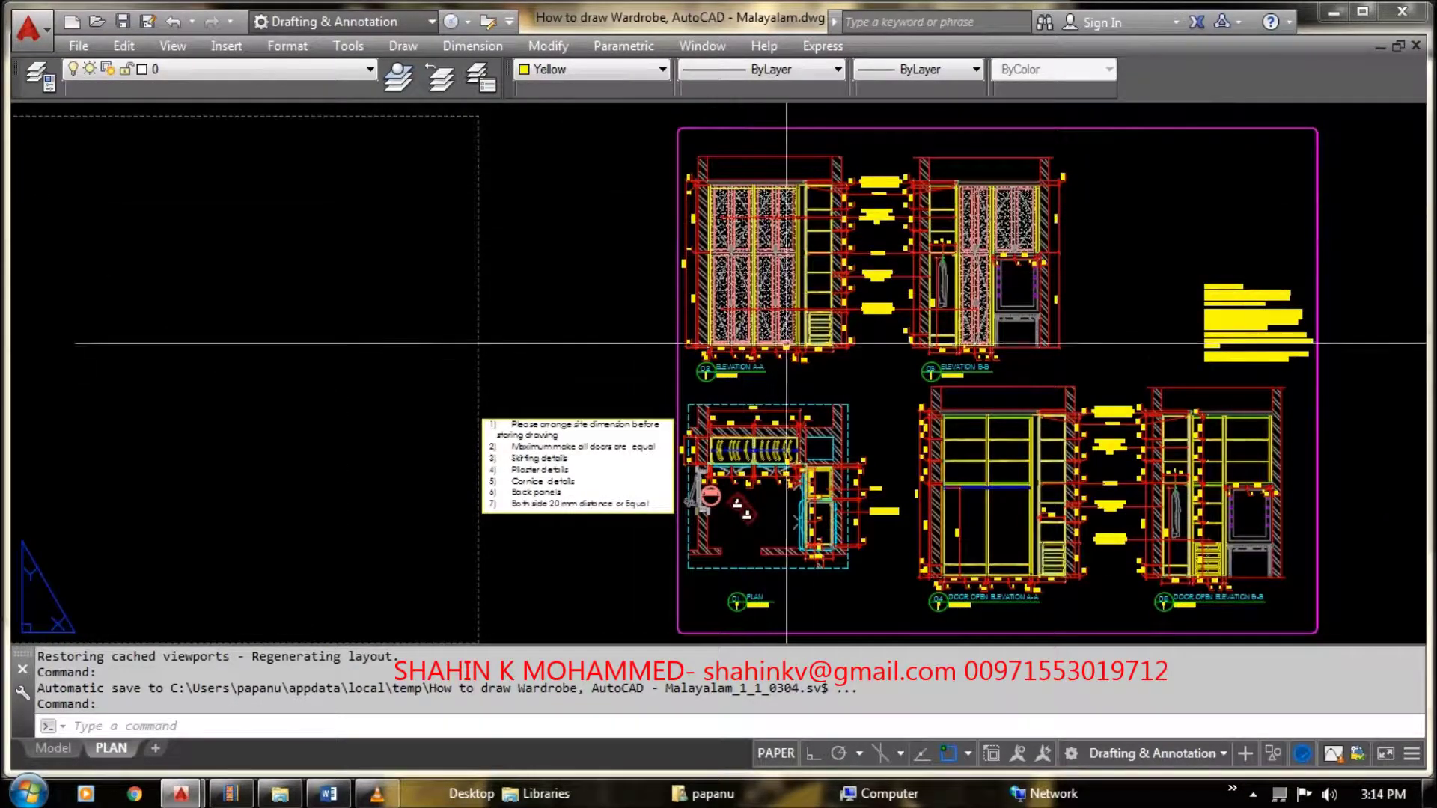
{"action": "scroll", "coordinate": [786, 344], "scroll_direction": "up", "scroll_amount": 2}
{"action": "scroll", "coordinate": [839, 359], "scroll_direction": "down", "scroll_amount": 2}
{"action": "scroll", "coordinate": [936, 382], "scroll_direction": "up", "scroll_amount": 4}
{"action": "scroll", "coordinate": [1039, 402], "scroll_direction": "down", "scroll_amount": 1}
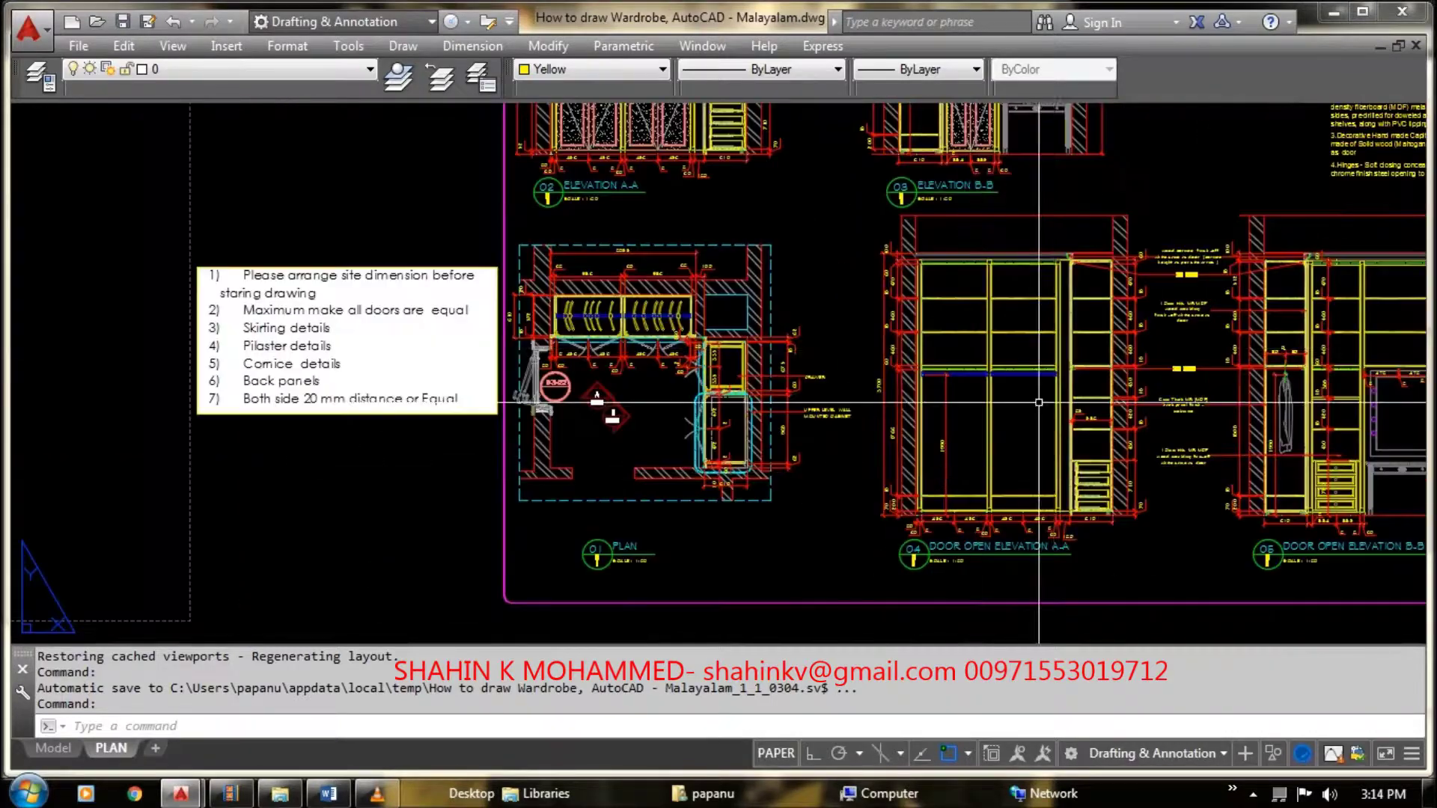
Step: Zoom from the whole PLAN layout toward the door panels of Elevation A-A
{"action": "scroll", "coordinate": [992, 443], "scroll_direction": "down", "scroll_amount": 2}
{"action": "scroll", "coordinate": [784, 188], "scroll_direction": "up", "scroll_amount": 2}
{"action": "scroll", "coordinate": [805, 318], "scroll_direction": "down", "scroll_amount": 2}
{"action": "scroll", "coordinate": [801, 224], "scroll_direction": "up", "scroll_amount": 2}
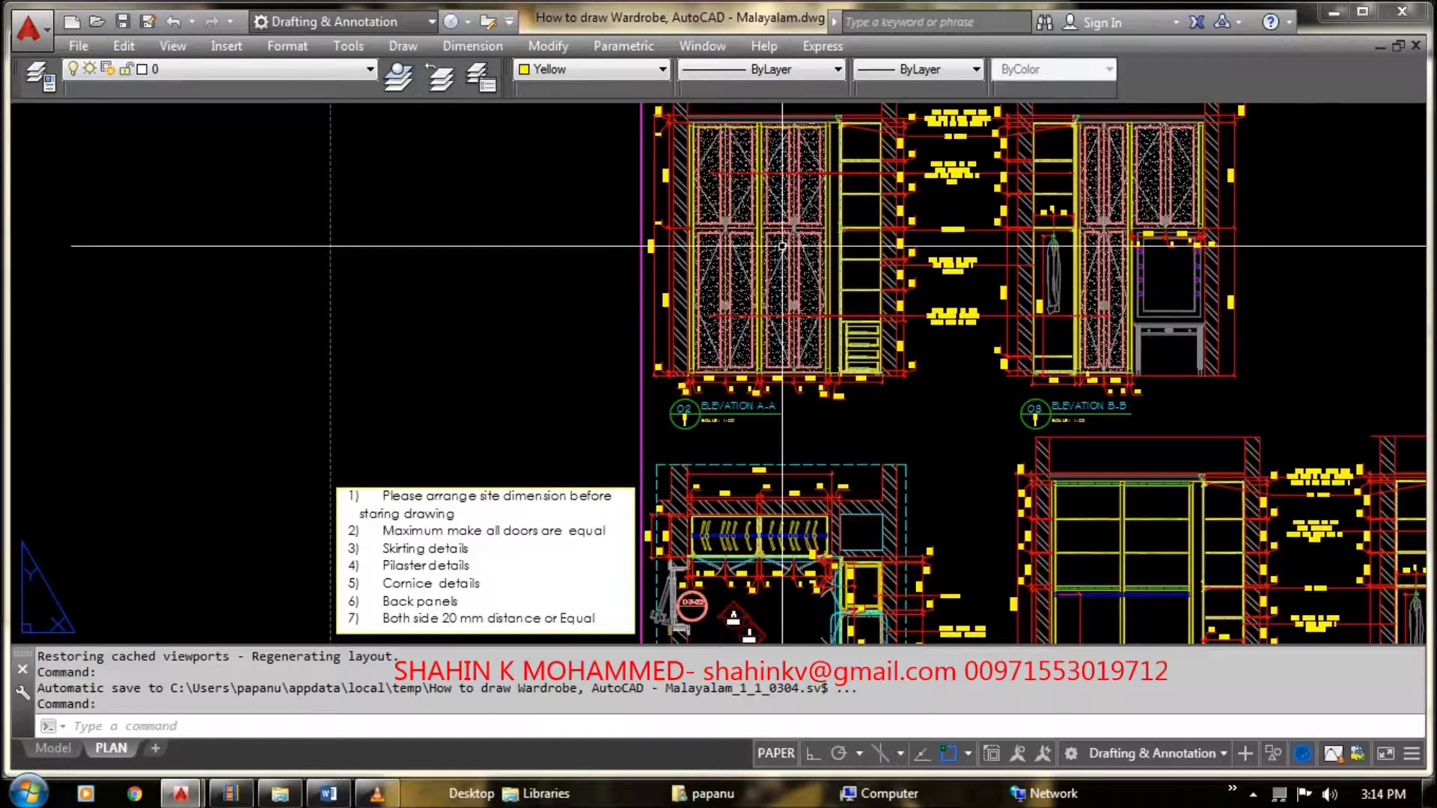
{"action": "scroll", "coordinate": [730, 243], "scroll_direction": "down", "scroll_amount": 2}
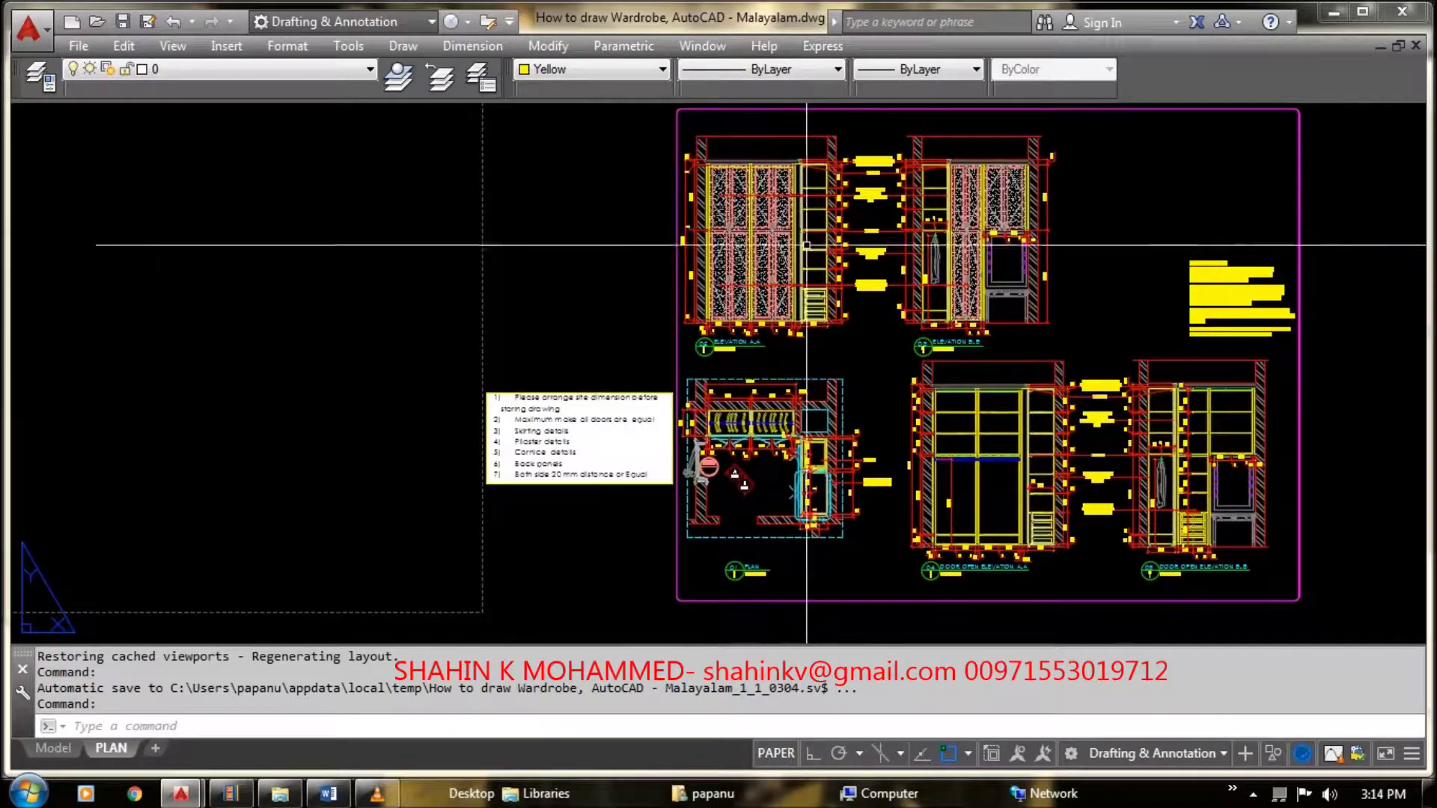
{"action": "scroll", "coordinate": [1048, 554], "scroll_direction": "up", "scroll_amount": 3}
{"action": "scroll", "coordinate": [973, 419], "scroll_direction": "up", "scroll_amount": 1}
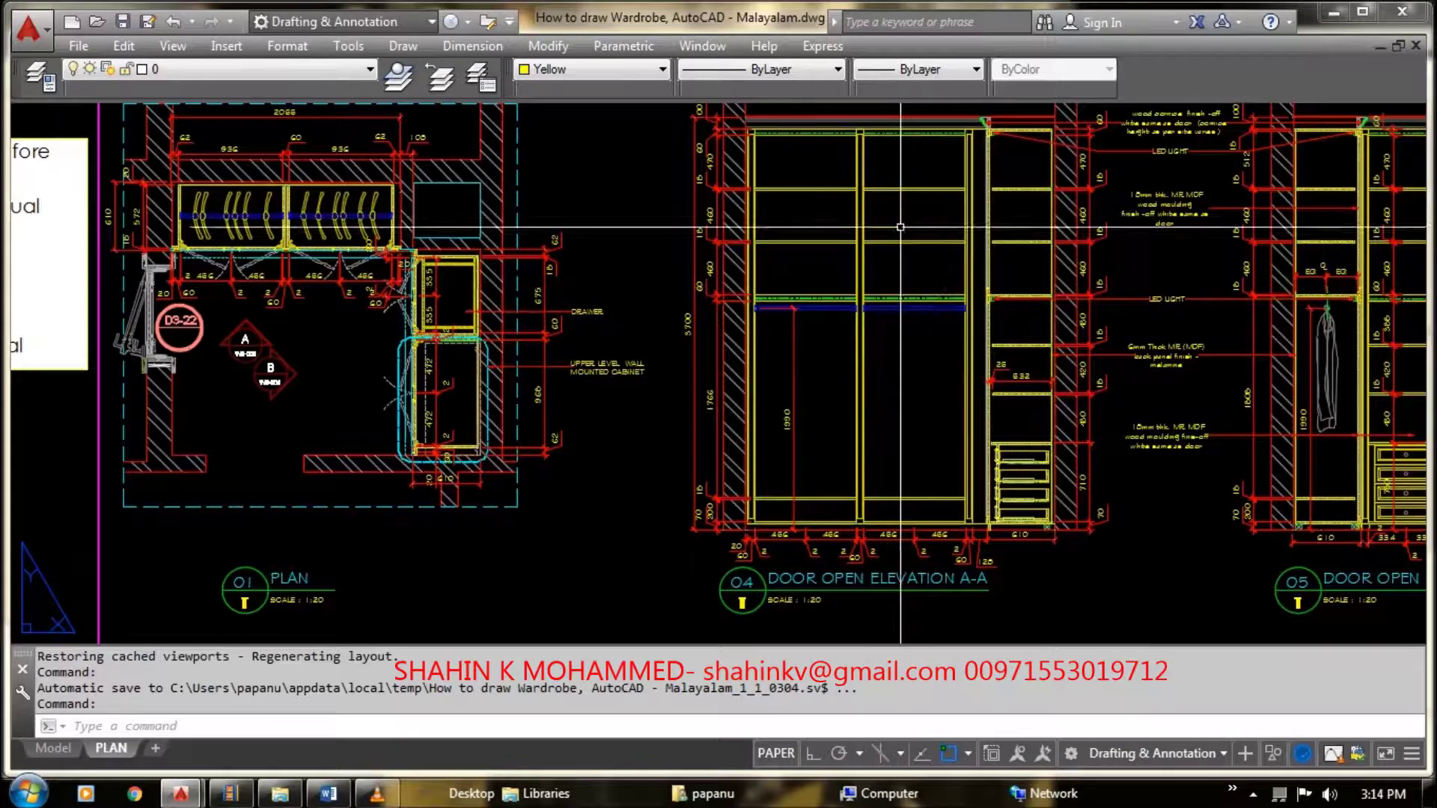
{"action": "scroll", "coordinate": [936, 316], "scroll_direction": "down", "scroll_amount": 2}
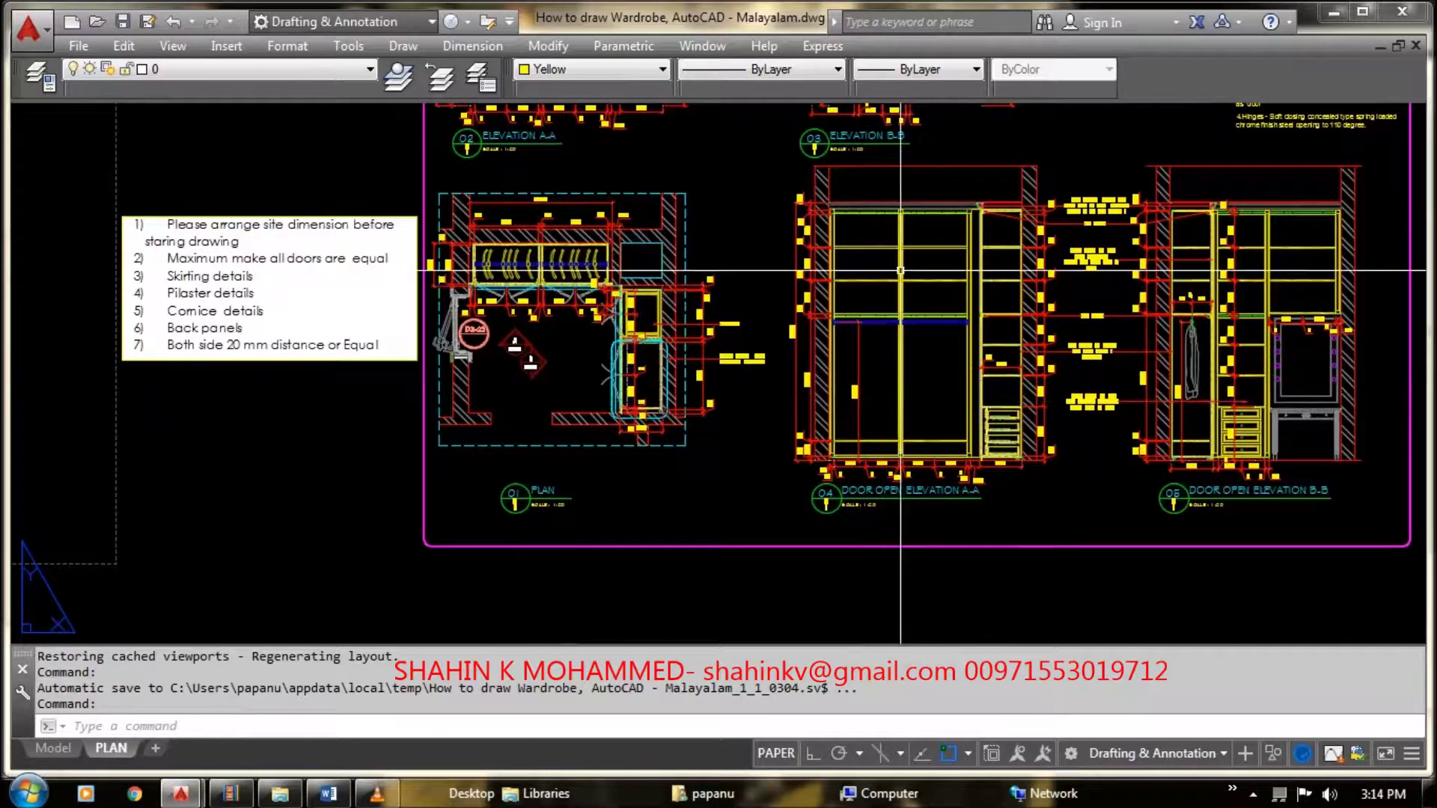
{"action": "scroll", "coordinate": [913, 299], "scroll_direction": "up", "scroll_amount": 2}
{"action": "scroll", "coordinate": [919, 299], "scroll_direction": "up", "scroll_amount": 1}
{"action": "scroll", "coordinate": [917, 299], "scroll_direction": "down", "scroll_amount": 4}
{"action": "scroll", "coordinate": [904, 304], "scroll_direction": "up", "scroll_amount": 3}
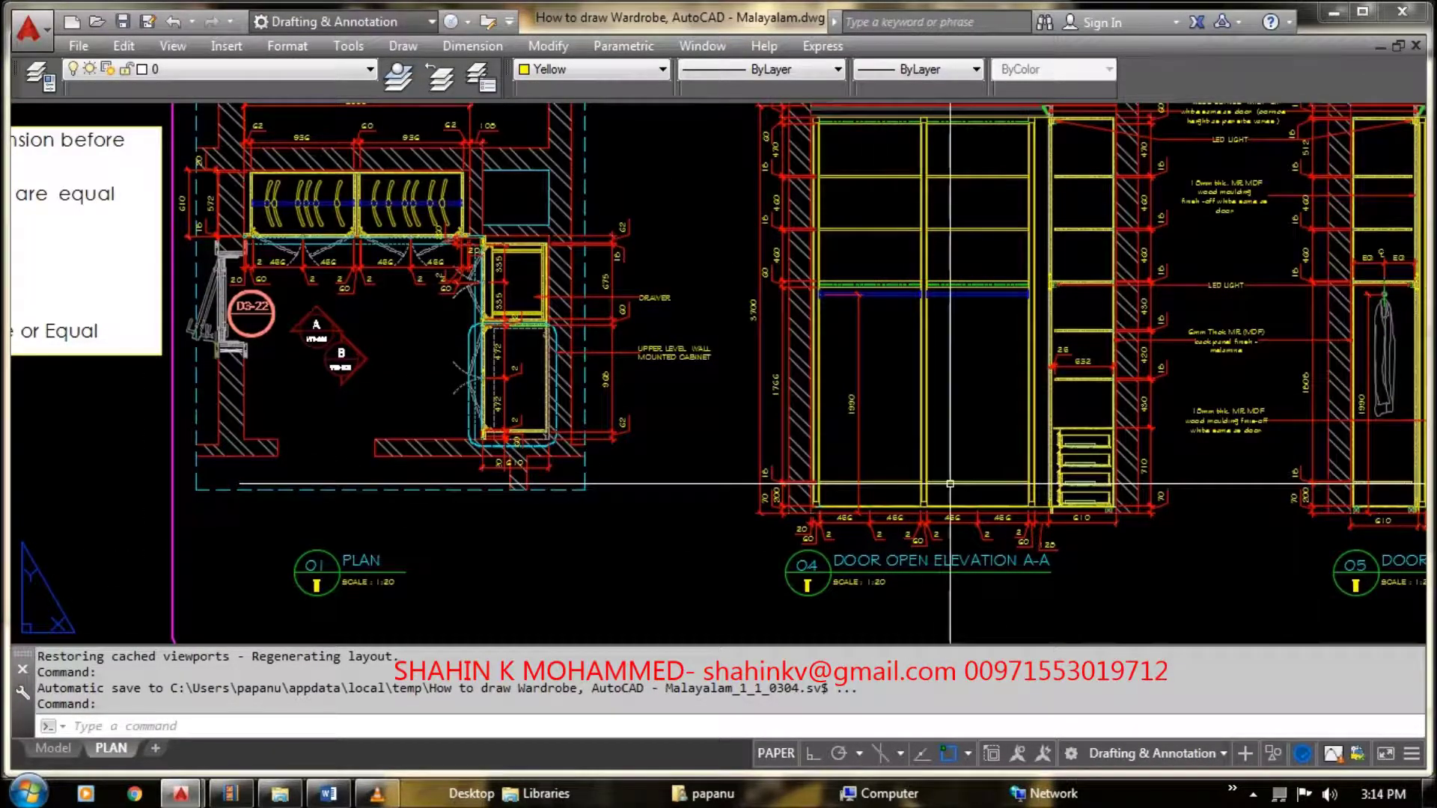
{"action": "scroll", "coordinate": [957, 346], "scroll_direction": "down", "scroll_amount": 2}
{"action": "scroll", "coordinate": [918, 336], "scroll_direction": "up", "scroll_amount": 1}
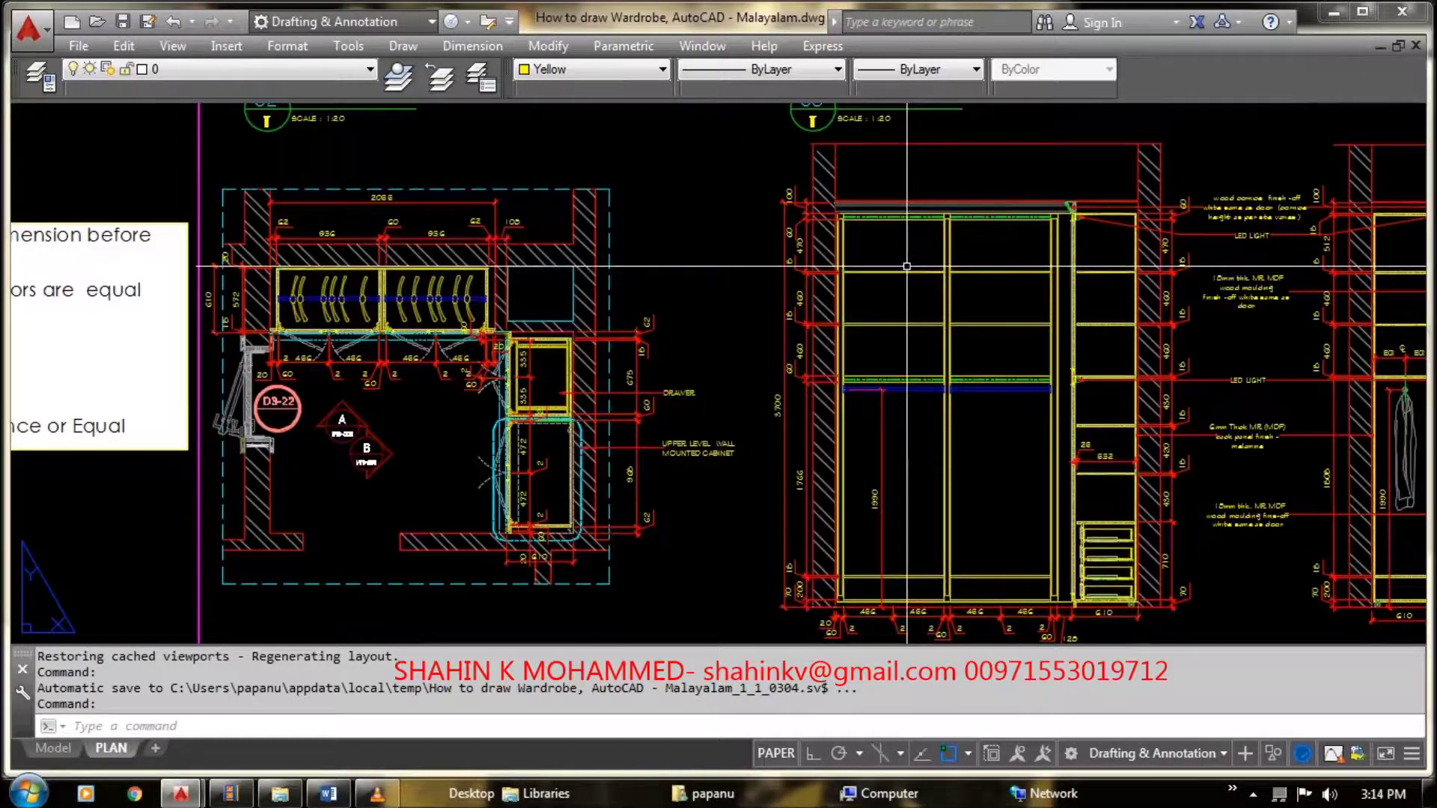
Step: Zoom in close on the shutters to read the 1492 and 2050 door heights and LED LIGHT notes
{"action": "scroll", "coordinate": [906, 266], "scroll_direction": "up", "scroll_amount": 1}
{"action": "scroll", "coordinate": [907, 266], "scroll_direction": "up", "scroll_amount": 1}
{"action": "scroll", "coordinate": [883, 331], "scroll_direction": "down", "scroll_amount": 1}
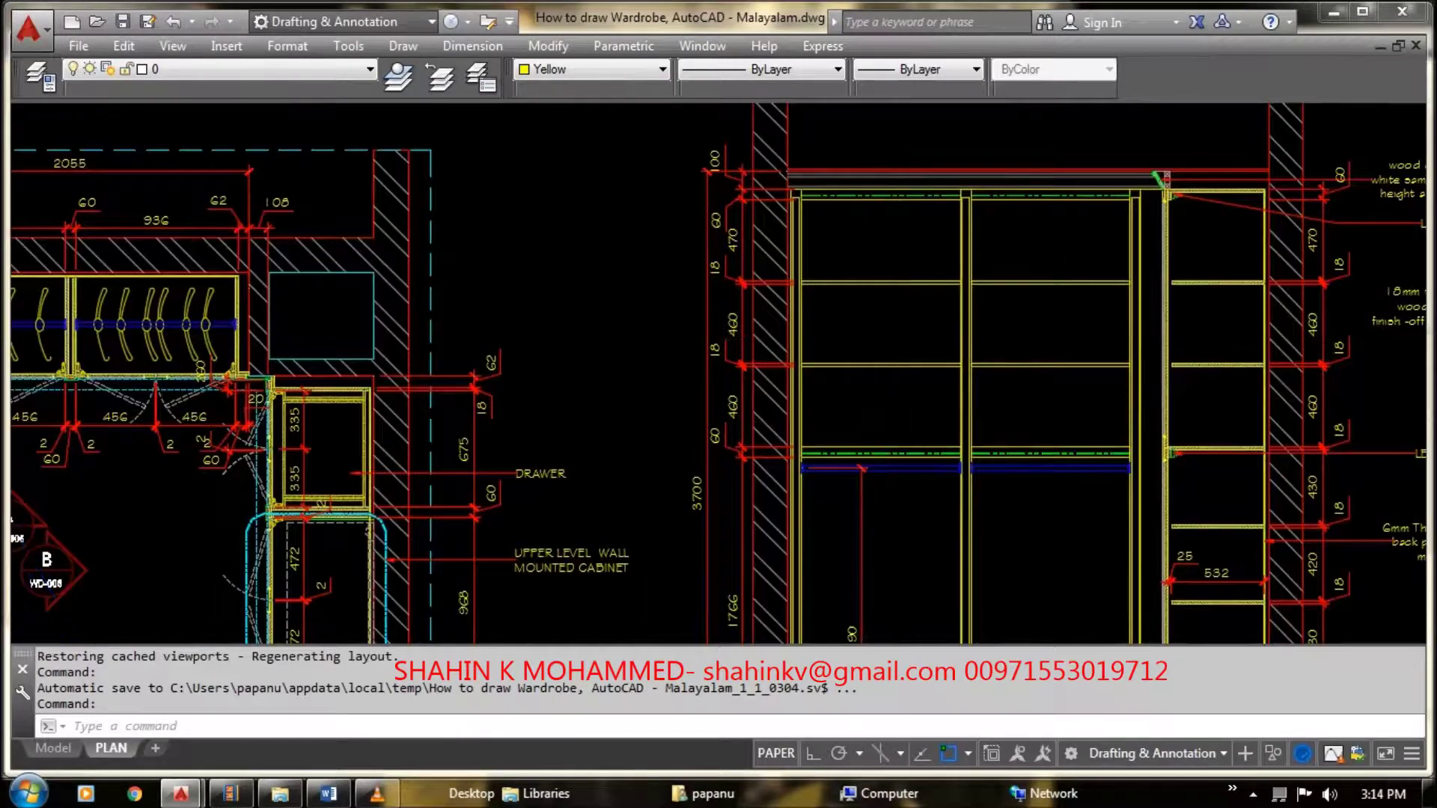
{"action": "scroll", "coordinate": [876, 293], "scroll_direction": "down", "scroll_amount": 2}
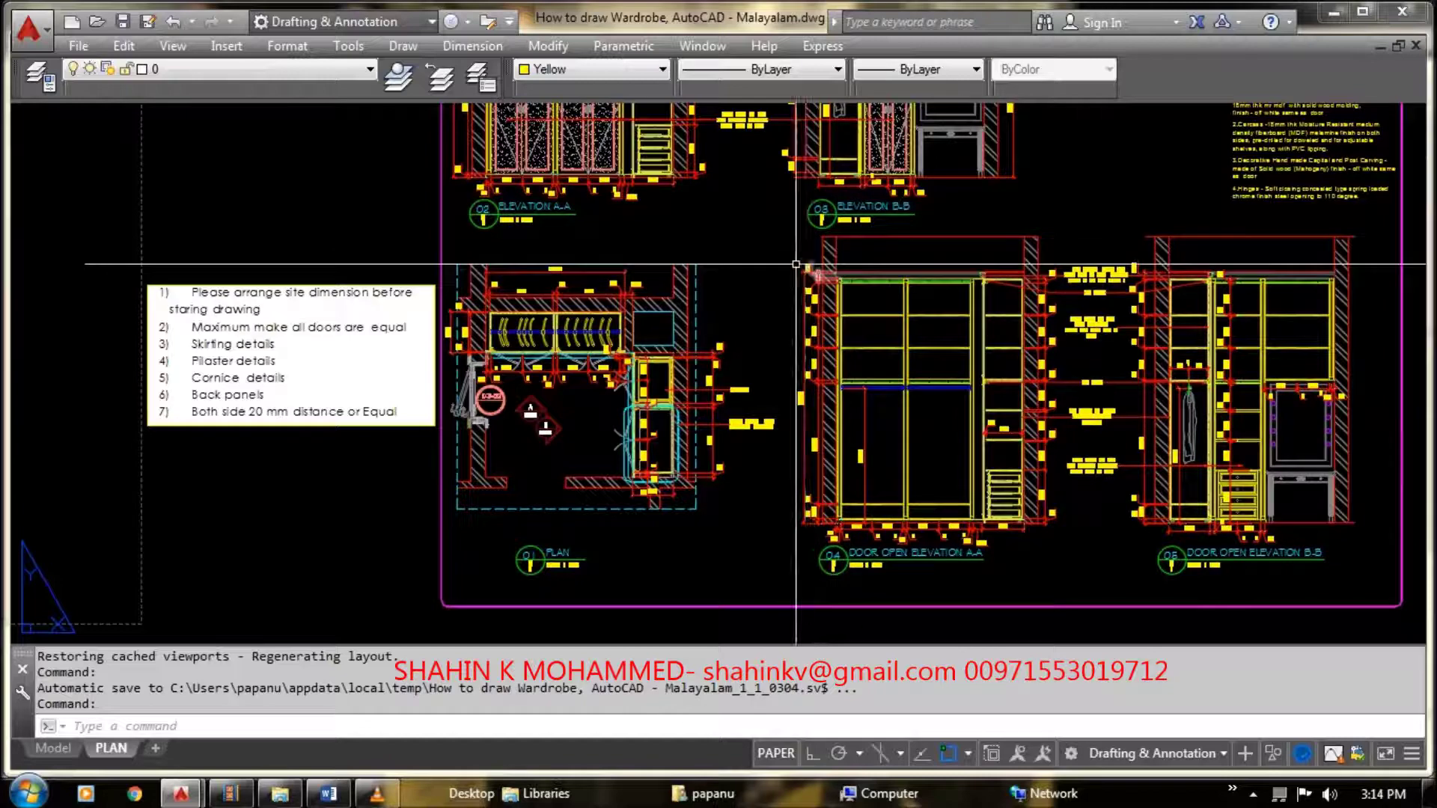
{"action": "scroll", "coordinate": [801, 277], "scroll_direction": "down", "scroll_amount": 1}
{"action": "scroll", "coordinate": [811, 289], "scroll_direction": "up", "scroll_amount": 1}
{"action": "scroll", "coordinate": [951, 315], "scroll_direction": "up", "scroll_amount": 1}
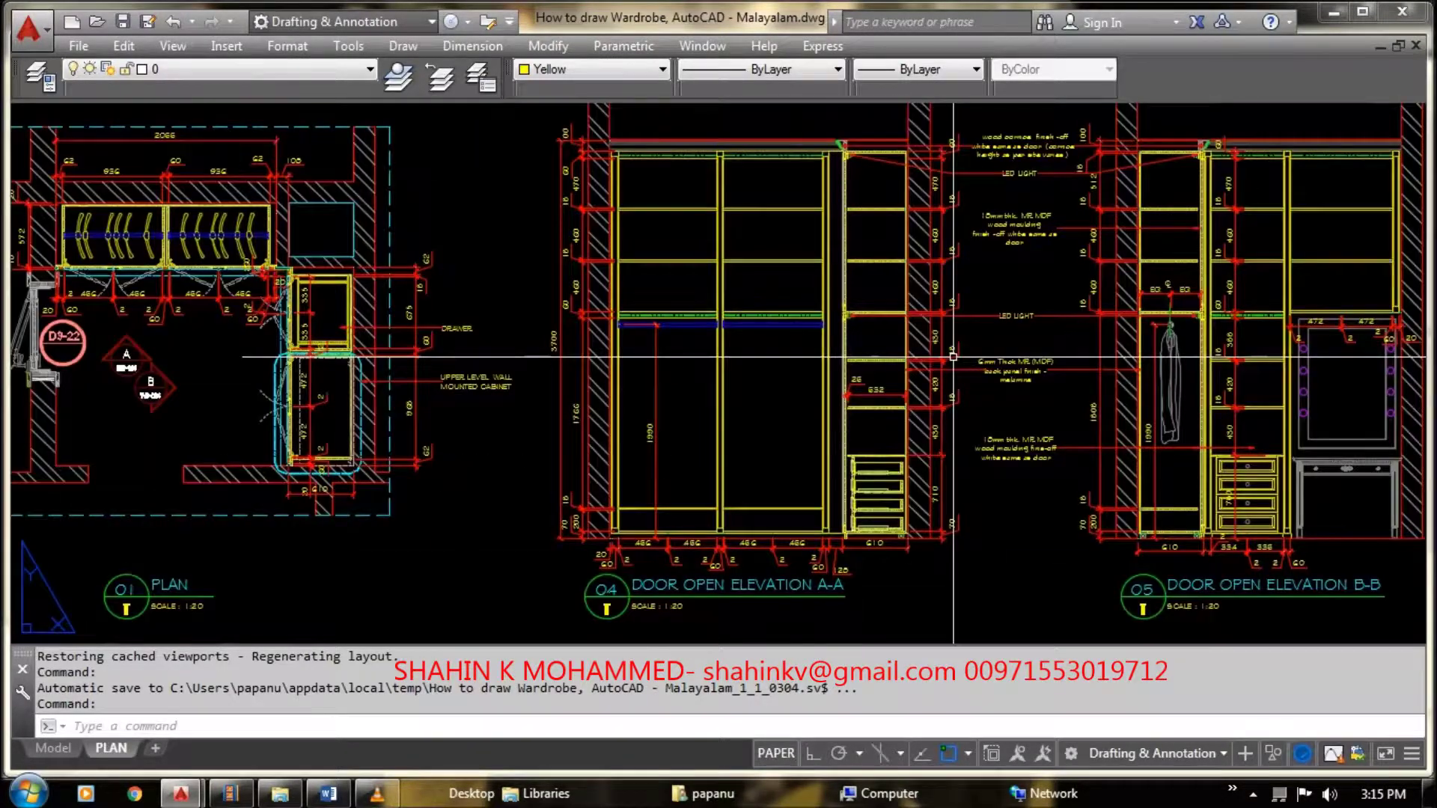
{"action": "scroll", "coordinate": [919, 552], "scroll_direction": "up", "scroll_amount": 3}
{"action": "scroll", "coordinate": [919, 449], "scroll_direction": "down", "scroll_amount": 1}
{"action": "scroll", "coordinate": [883, 419], "scroll_direction": "down", "scroll_amount": 1}
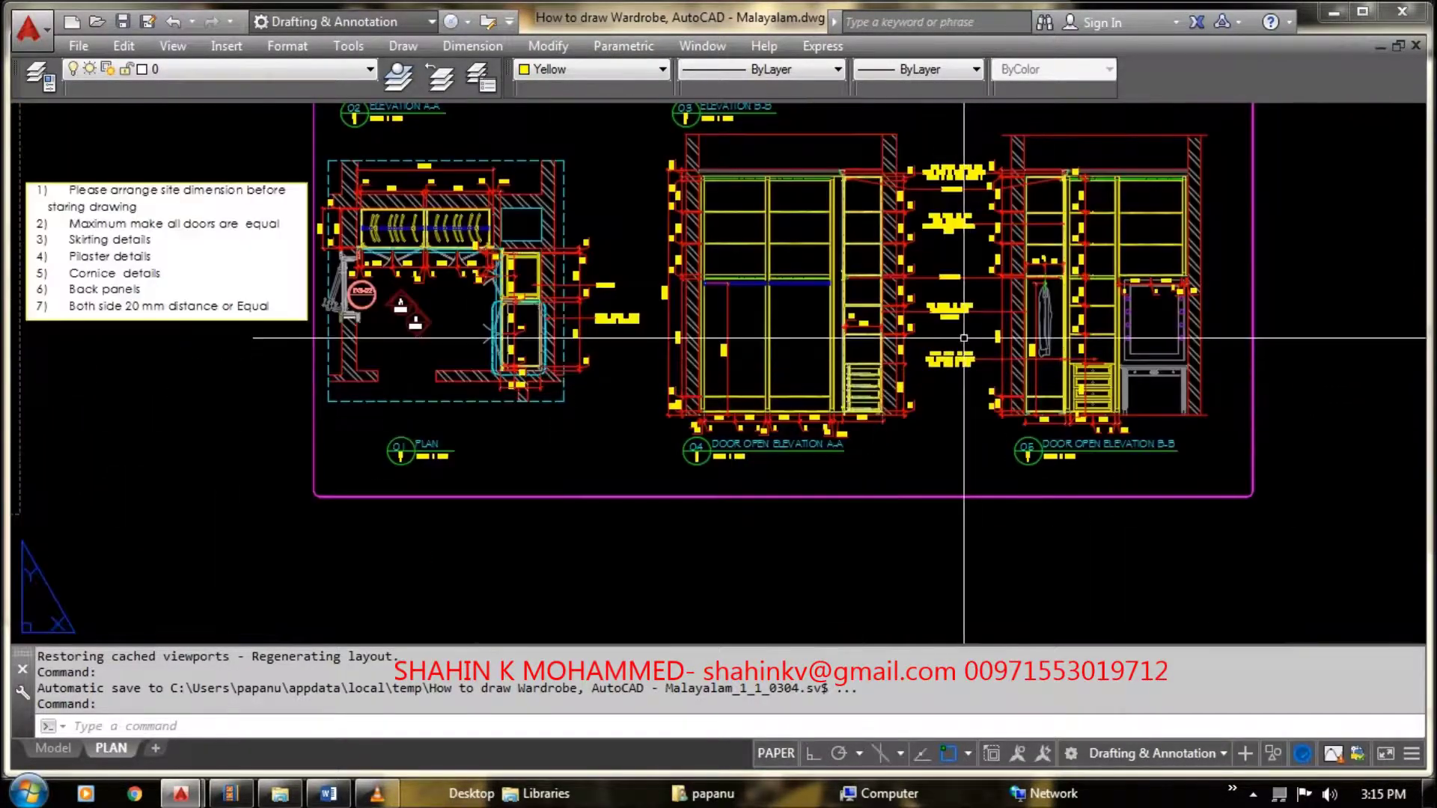
{"action": "scroll", "coordinate": [862, 403], "scroll_direction": "up", "scroll_amount": 2}
{"action": "scroll", "coordinate": [644, 389], "scroll_direction": "down", "scroll_amount": 2}
{"action": "scroll", "coordinate": [644, 255], "scroll_direction": "up", "scroll_amount": 2}
{"action": "scroll", "coordinate": [645, 217], "scroll_direction": "up", "scroll_amount": 1}
{"action": "scroll", "coordinate": [645, 214], "scroll_direction": "up", "scroll_amount": 1}
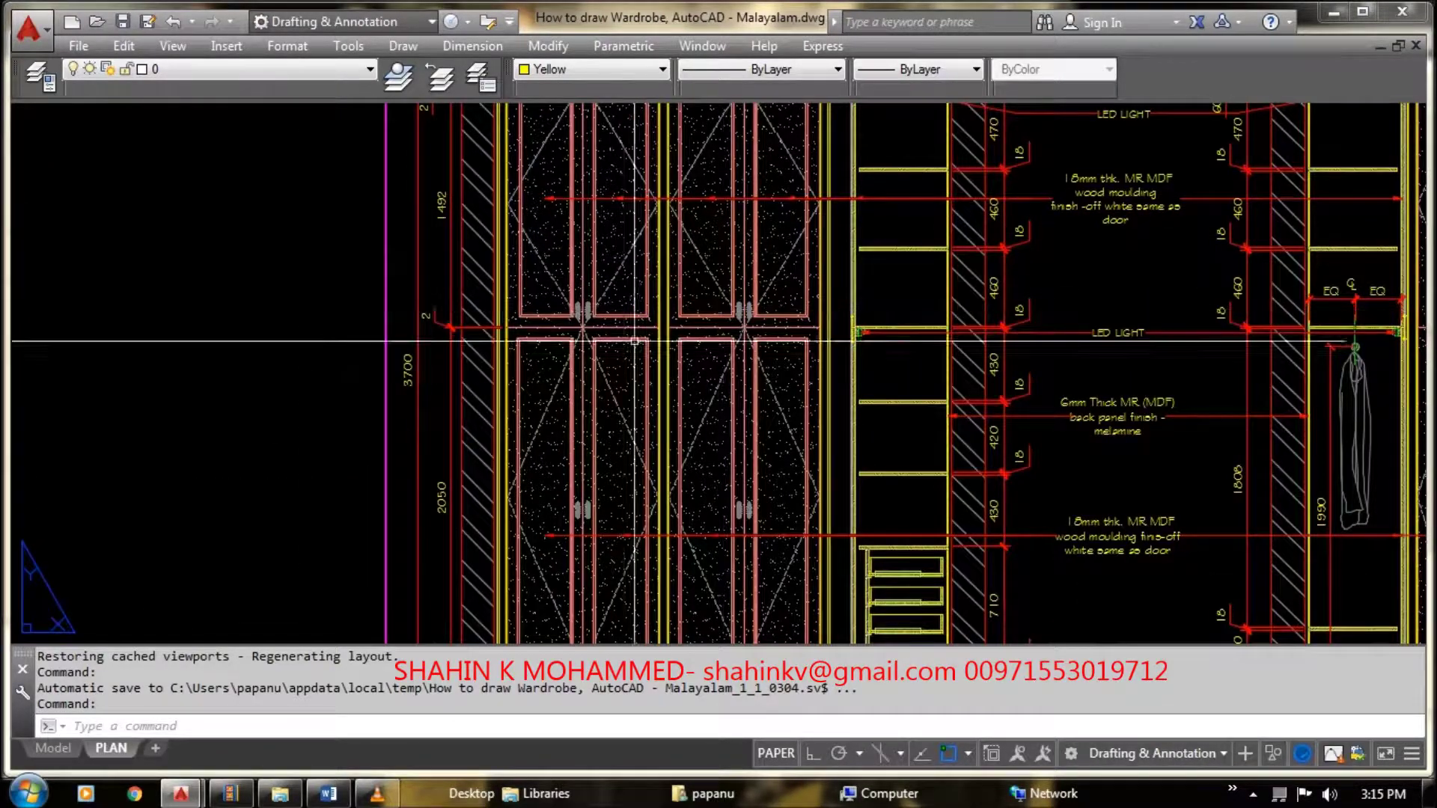
Step: Zoom toward the door edge beside the hatched wall column in Elevation A-A
{"action": "scroll", "coordinate": [622, 372], "scroll_direction": "down", "scroll_amount": 1}
{"action": "scroll", "coordinate": [636, 337], "scroll_direction": "down", "scroll_amount": 3}
{"action": "scroll", "coordinate": [720, 368], "scroll_direction": "up", "scroll_amount": 4}
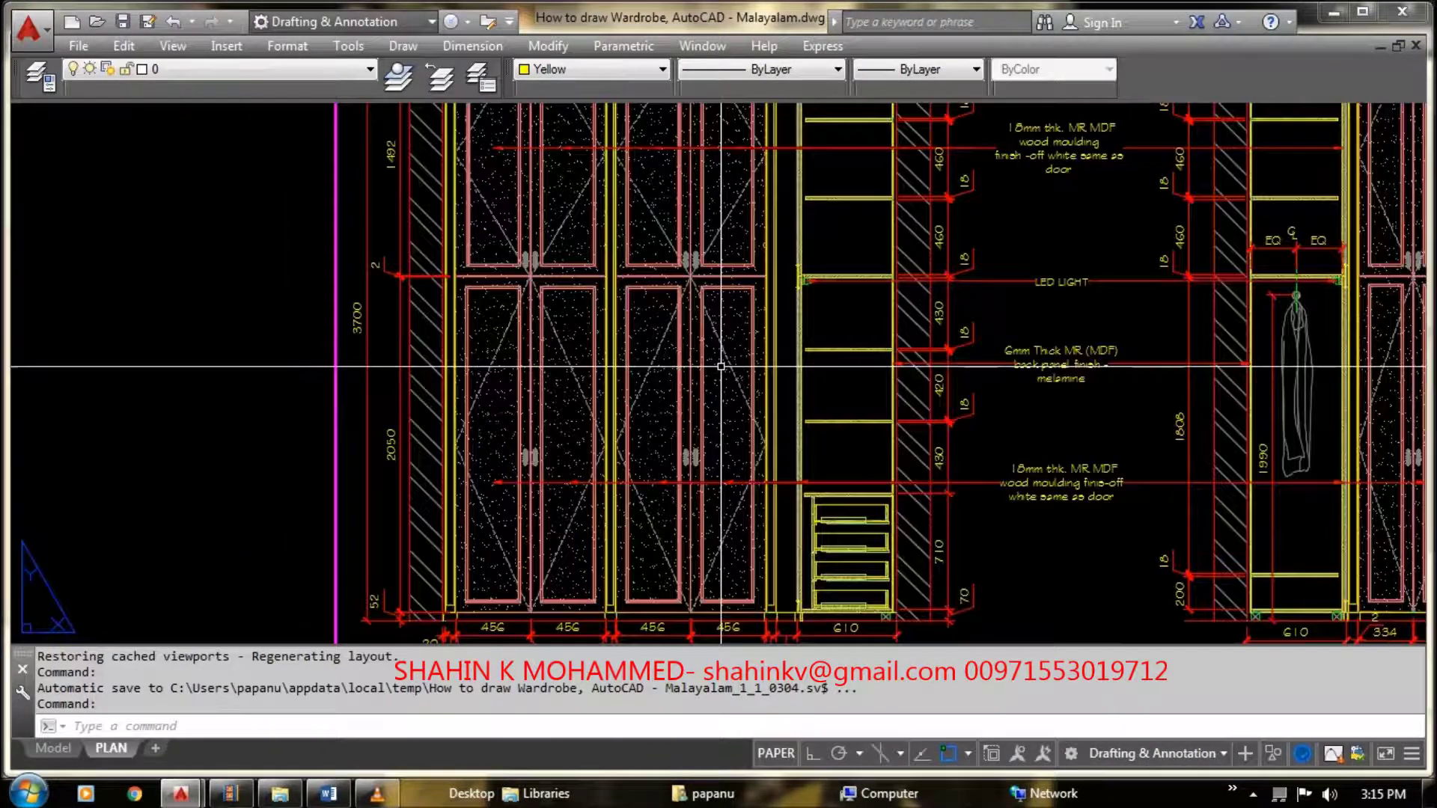
{"action": "scroll", "coordinate": [721, 303], "scroll_direction": "down", "scroll_amount": 3}
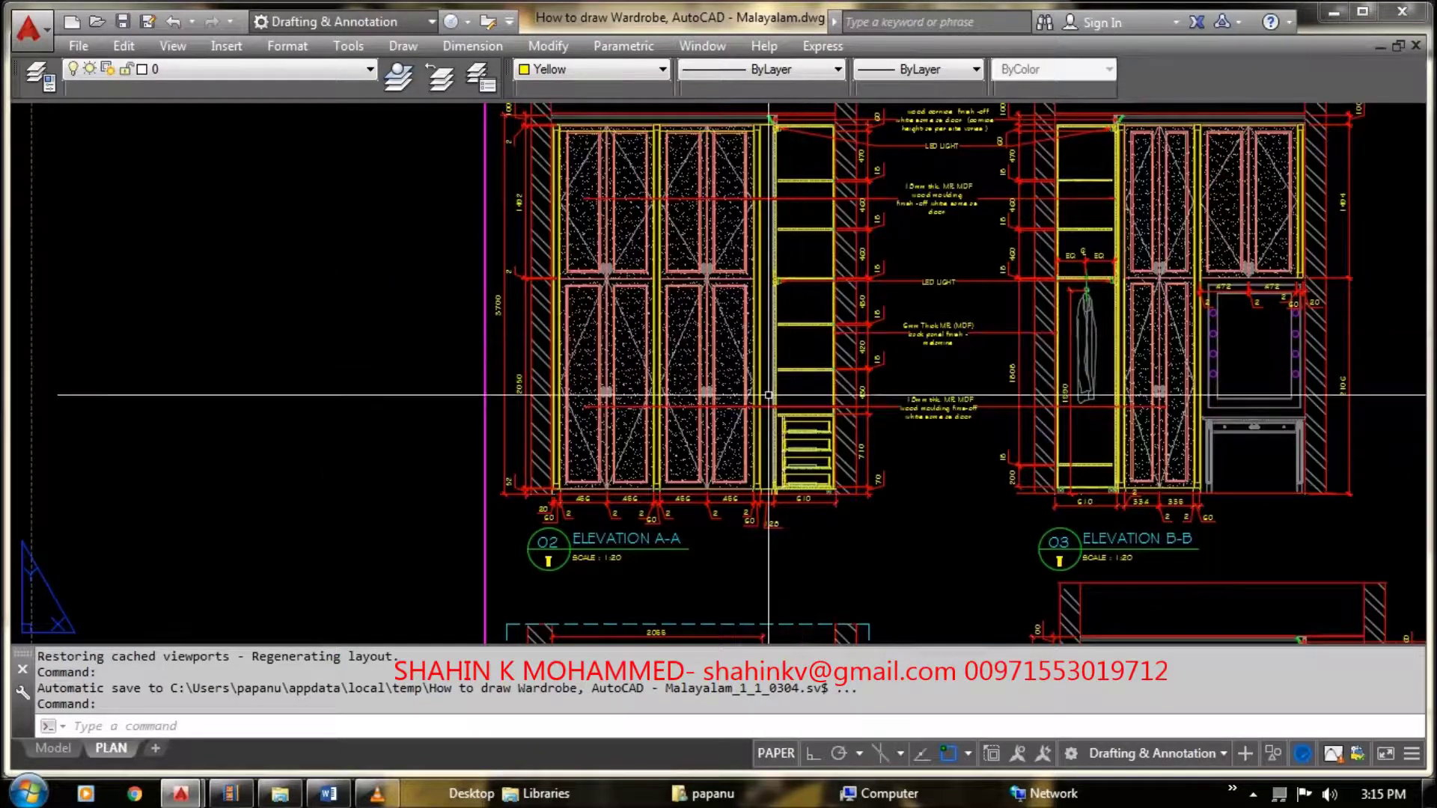
{"action": "scroll", "coordinate": [752, 357], "scroll_direction": "down", "scroll_amount": 1}
{"action": "scroll", "coordinate": [752, 357], "scroll_direction": "up", "scroll_amount": 2}
{"action": "scroll", "coordinate": [792, 343], "scroll_direction": "up", "scroll_amount": 2}
{"action": "scroll", "coordinate": [748, 322], "scroll_direction": "down", "scroll_amount": 4}
{"action": "scroll", "coordinate": [659, 318], "scroll_direction": "up", "scroll_amount": 4}
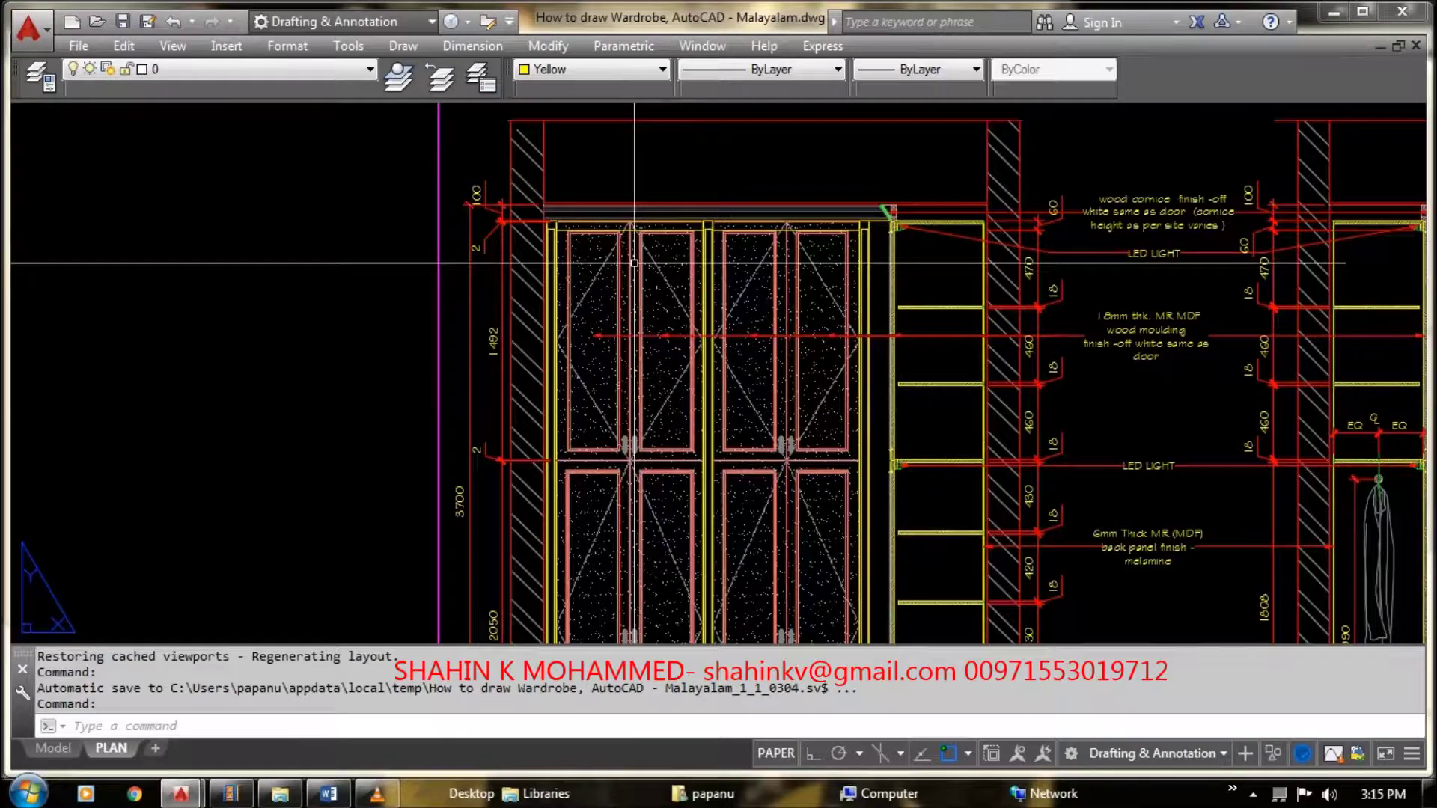
{"action": "scroll", "coordinate": [856, 339], "scroll_direction": "down", "scroll_amount": 4}
{"action": "scroll", "coordinate": [789, 242], "scroll_direction": "down", "scroll_amount": 3}
{"action": "scroll", "coordinate": [931, 359], "scroll_direction": "up", "scroll_amount": 1}
{"action": "scroll", "coordinate": [930, 359], "scroll_direction": "up", "scroll_amount": 3}
{"action": "scroll", "coordinate": [749, 300], "scroll_direction": "up", "scroll_amount": 1}
{"action": "scroll", "coordinate": [646, 180], "scroll_direction": "up", "scroll_amount": 2}
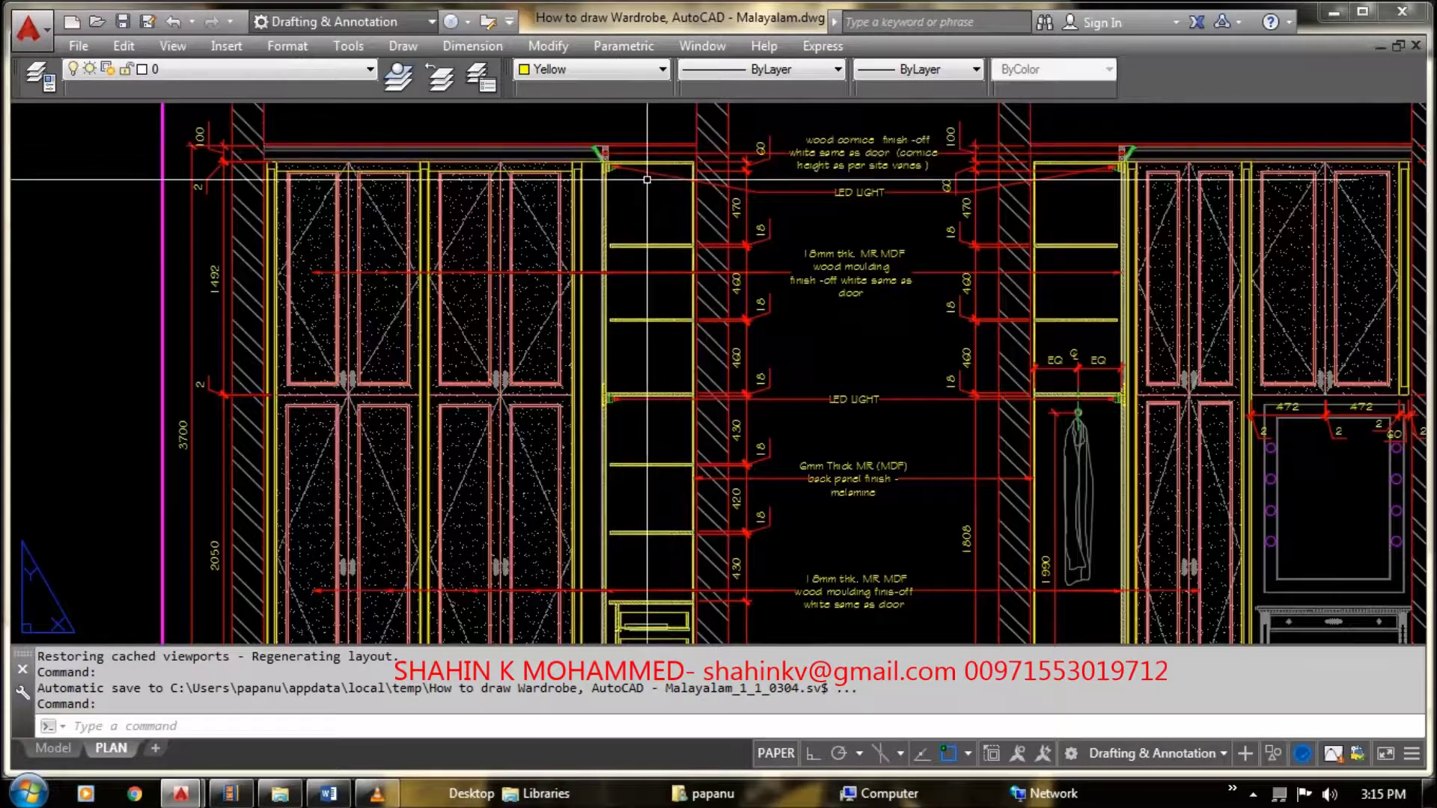
{"action": "scroll", "coordinate": [572, 195], "scroll_direction": "down", "scroll_amount": 3}
Step: Zoom in close on the curved wood moulding profile where the shutter meets the hatched wall
{"action": "scroll", "coordinate": [576, 196], "scroll_direction": "up", "scroll_amount": 3}
{"action": "scroll", "coordinate": [661, 233], "scroll_direction": "up", "scroll_amount": 3}
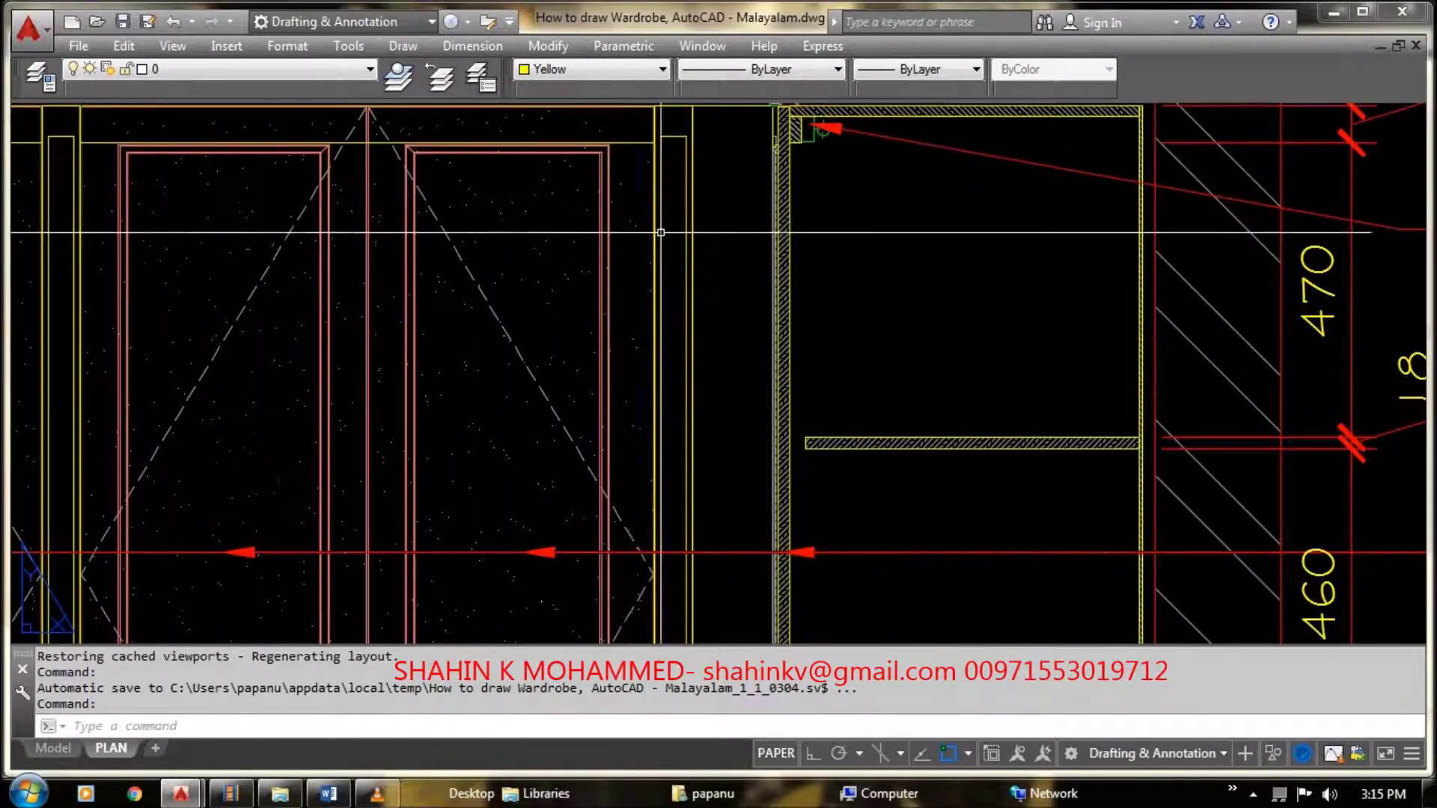
{"action": "scroll", "coordinate": [622, 229], "scroll_direction": "up", "scroll_amount": 2}
{"action": "scroll", "coordinate": [610, 218], "scroll_direction": "down", "scroll_amount": 3}
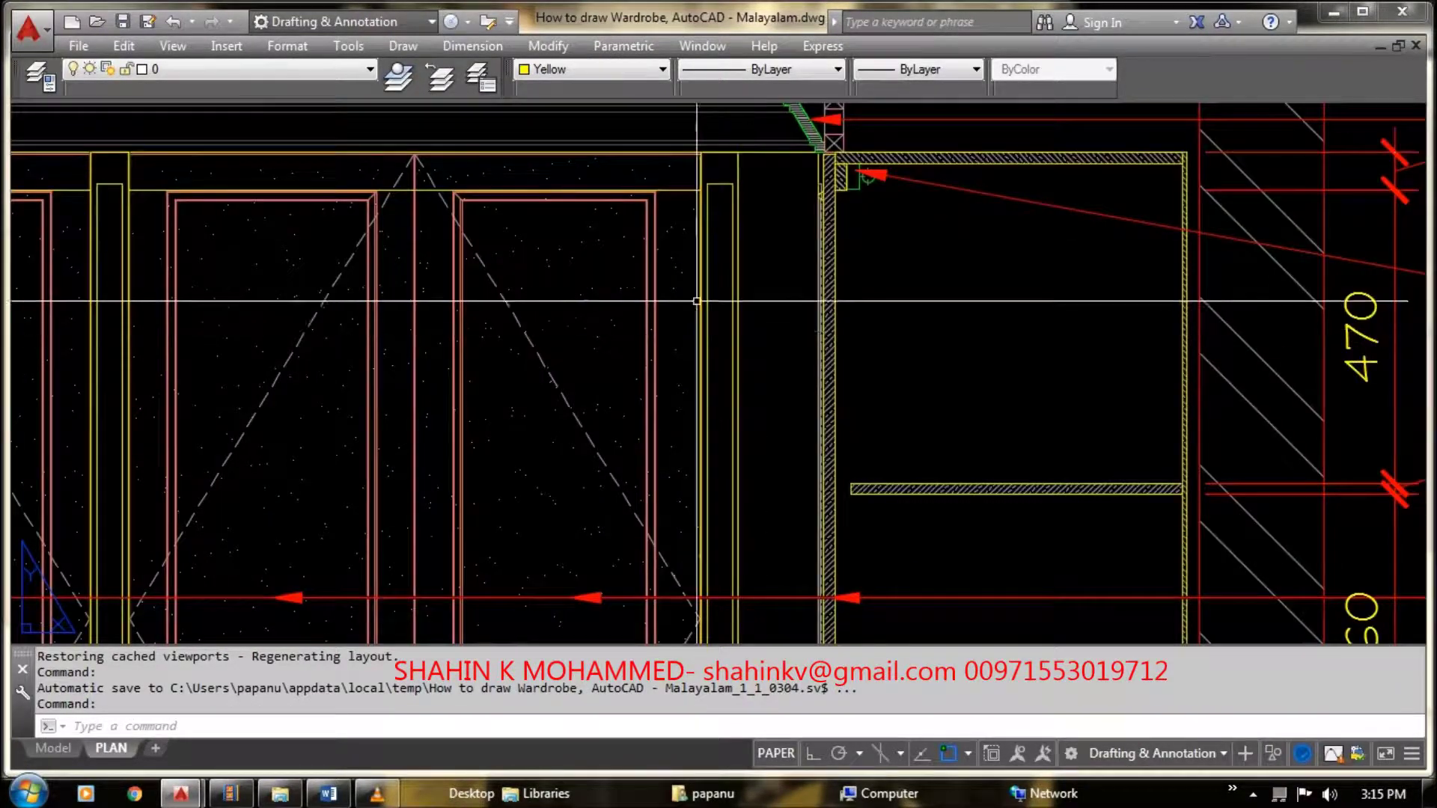
{"action": "scroll", "coordinate": [620, 235], "scroll_direction": "up", "scroll_amount": 2}
{"action": "scroll", "coordinate": [635, 243], "scroll_direction": "down", "scroll_amount": 2}
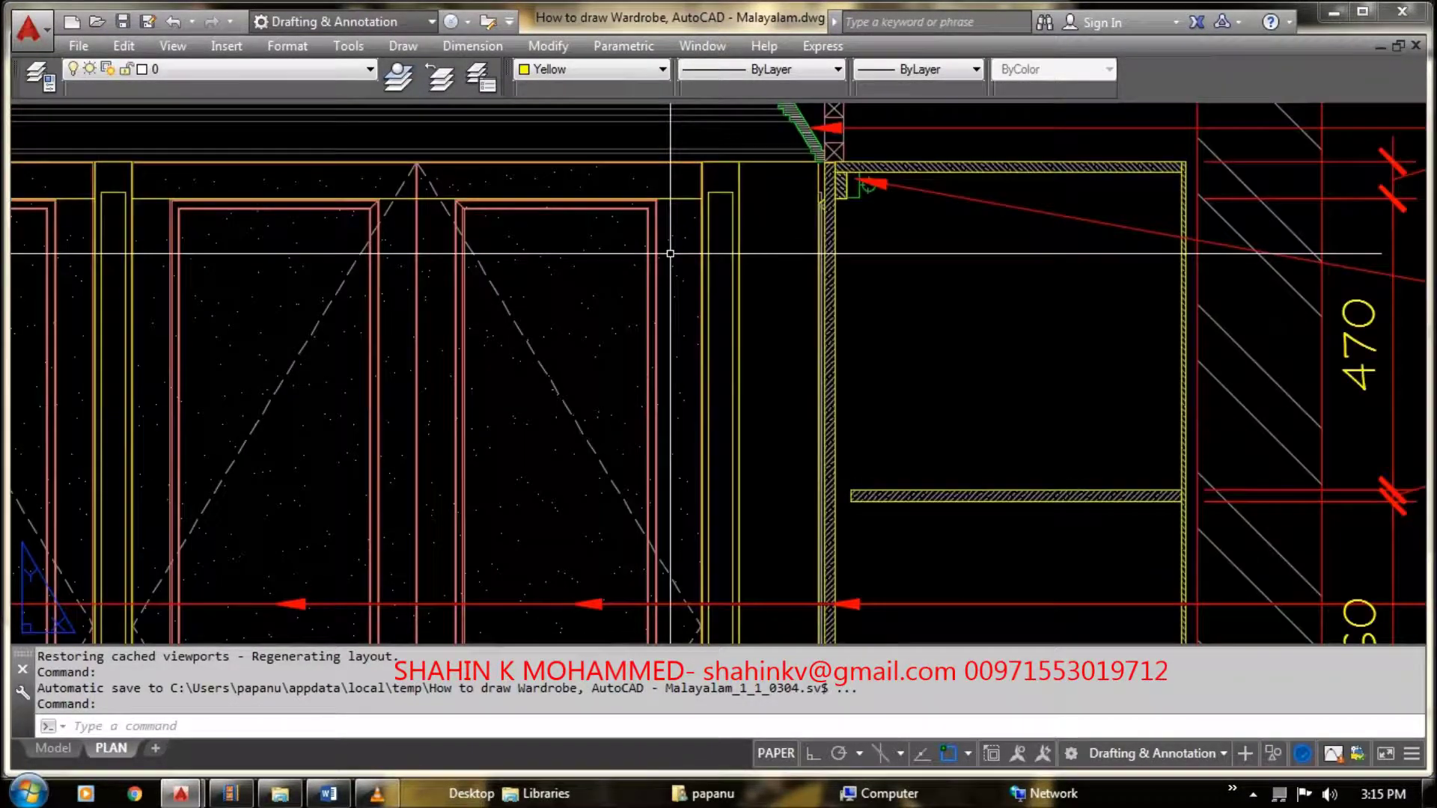
{"action": "scroll", "coordinate": [466, 225], "scroll_direction": "down", "scroll_amount": 2}
{"action": "scroll", "coordinate": [486, 307], "scroll_direction": "down", "scroll_amount": 2}
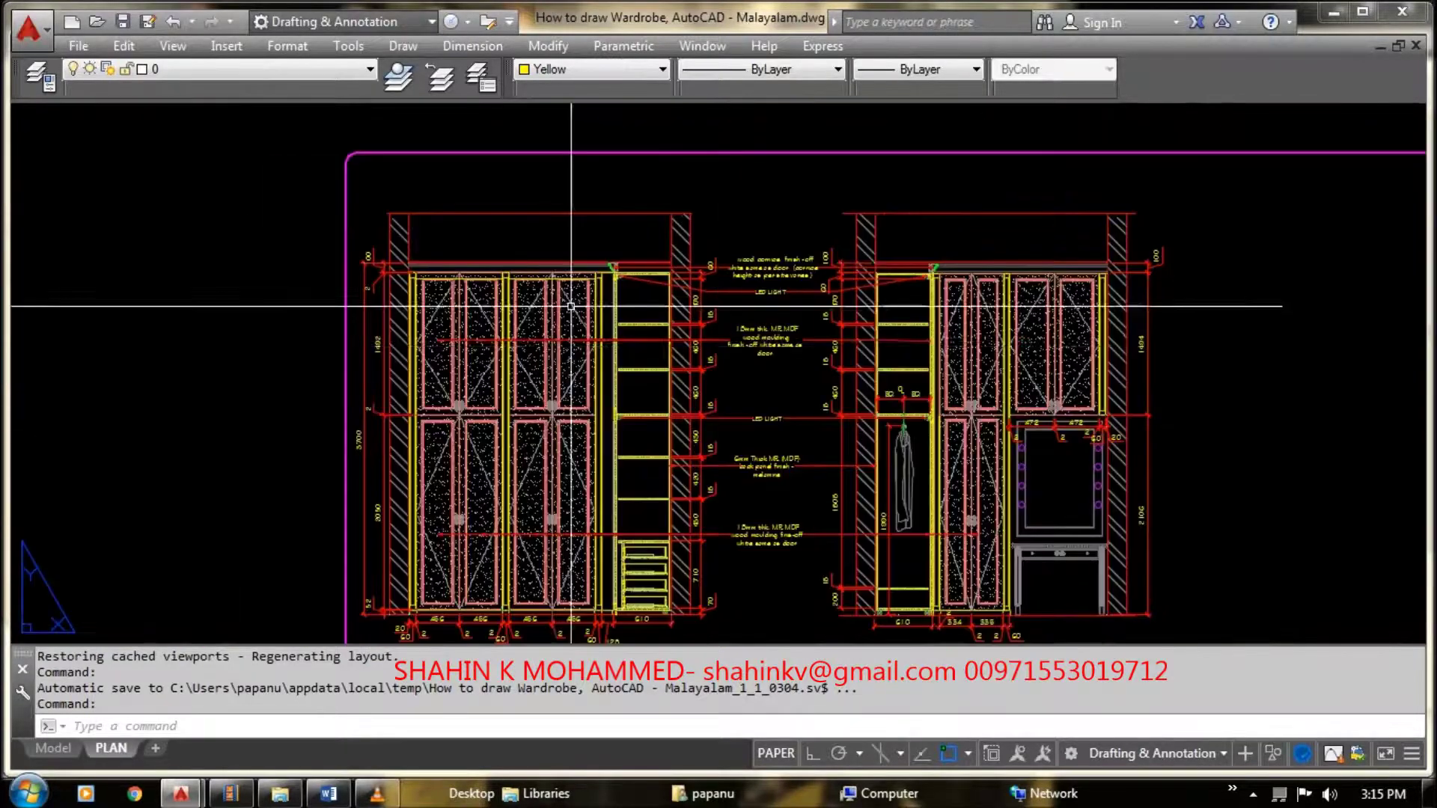
{"action": "scroll", "coordinate": [563, 427], "scroll_direction": "up", "scroll_amount": 2}
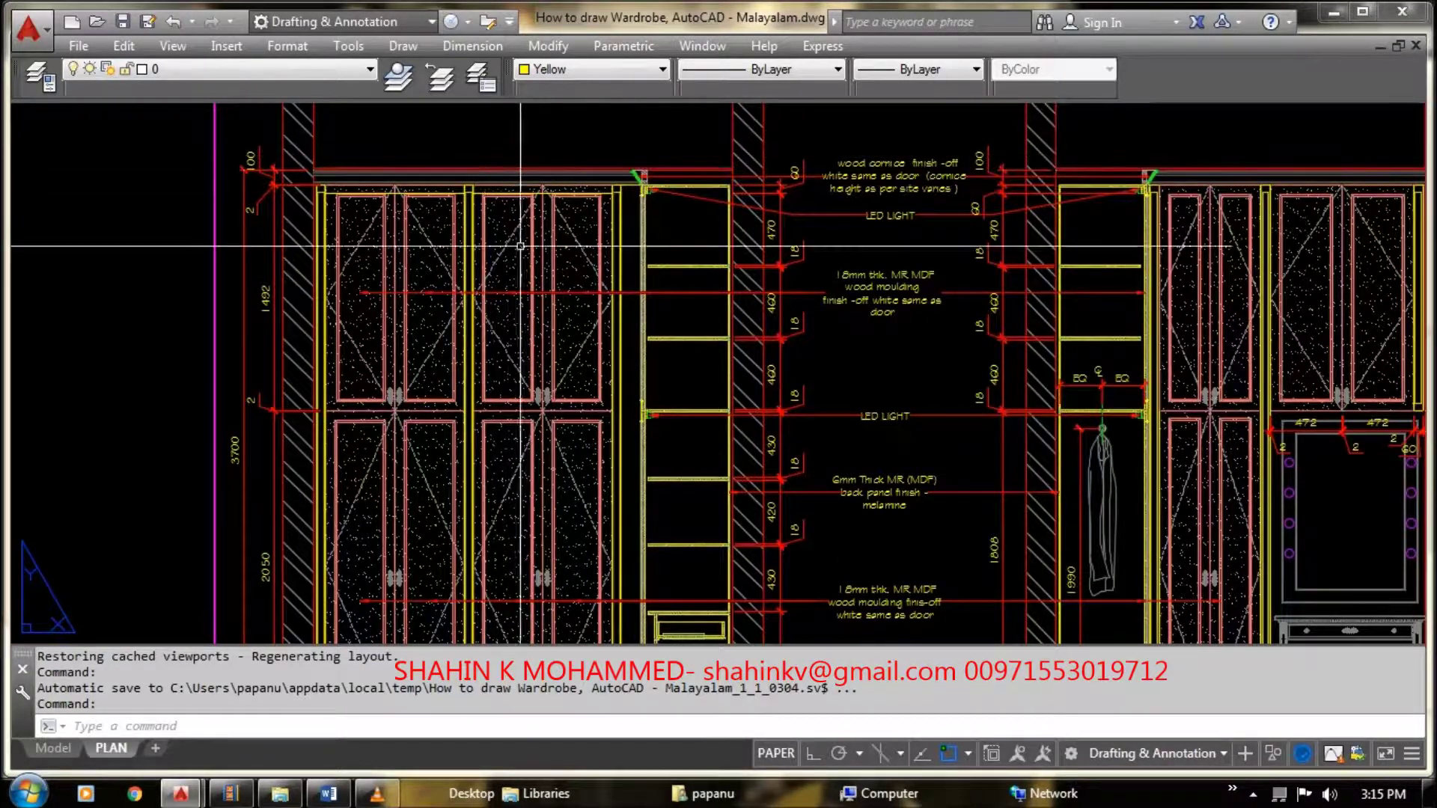
{"action": "scroll", "coordinate": [322, 234], "scroll_direction": "down", "scroll_amount": 3}
{"action": "scroll", "coordinate": [451, 198], "scroll_direction": "up", "scroll_amount": 4}
{"action": "scroll", "coordinate": [451, 197], "scroll_direction": "down", "scroll_amount": 3}
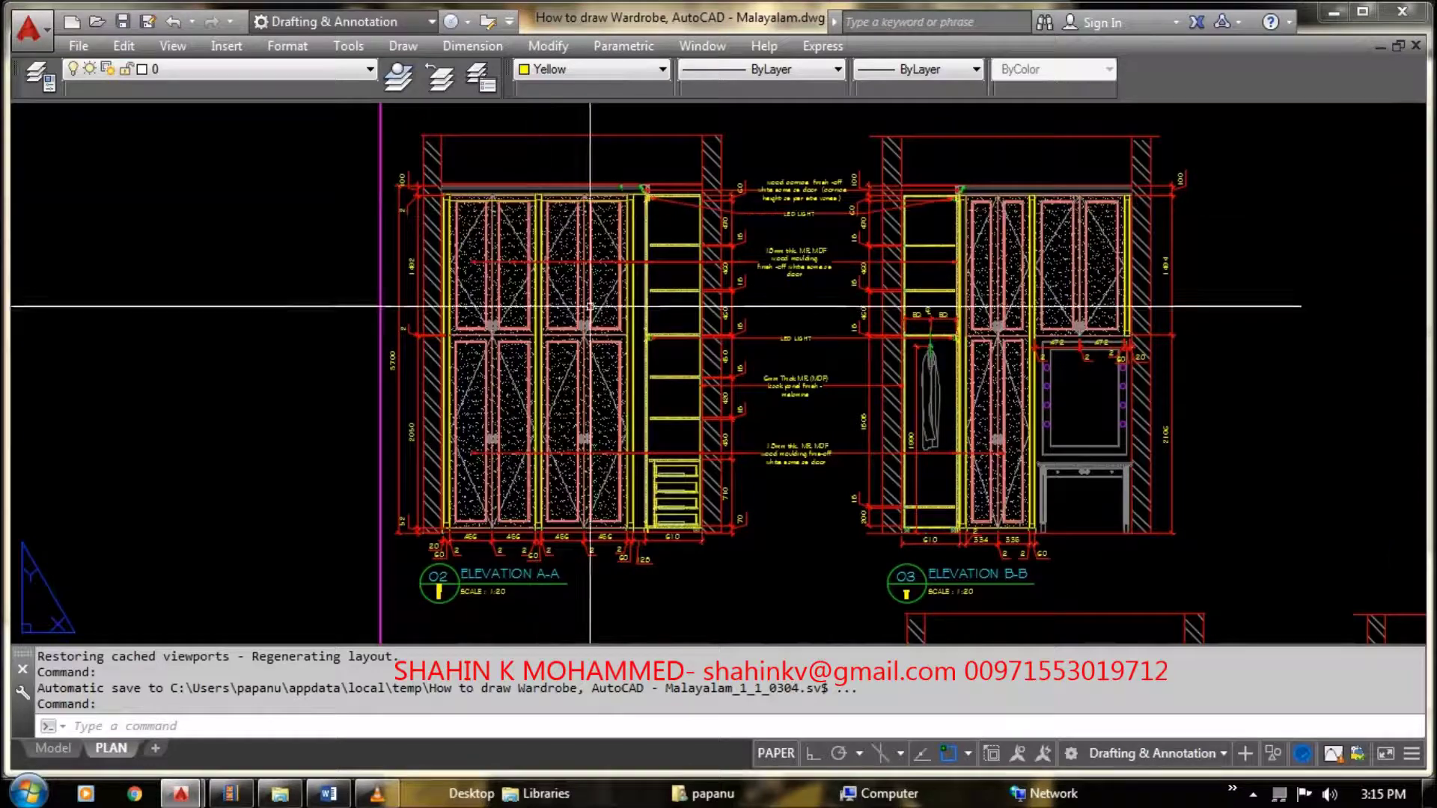
{"action": "scroll", "coordinate": [666, 307], "scroll_direction": "down", "scroll_amount": 2}
{"action": "scroll", "coordinate": [762, 497], "scroll_direction": "up", "scroll_amount": 3}
{"action": "scroll", "coordinate": [762, 497], "scroll_direction": "up", "scroll_amount": 3}
{"action": "scroll", "coordinate": [741, 419], "scroll_direction": "up", "scroll_amount": 3}
{"action": "scroll", "coordinate": [688, 359], "scroll_direction": "up", "scroll_amount": 3}
{"action": "scroll", "coordinate": [644, 280], "scroll_direction": "up", "scroll_amount": 2}
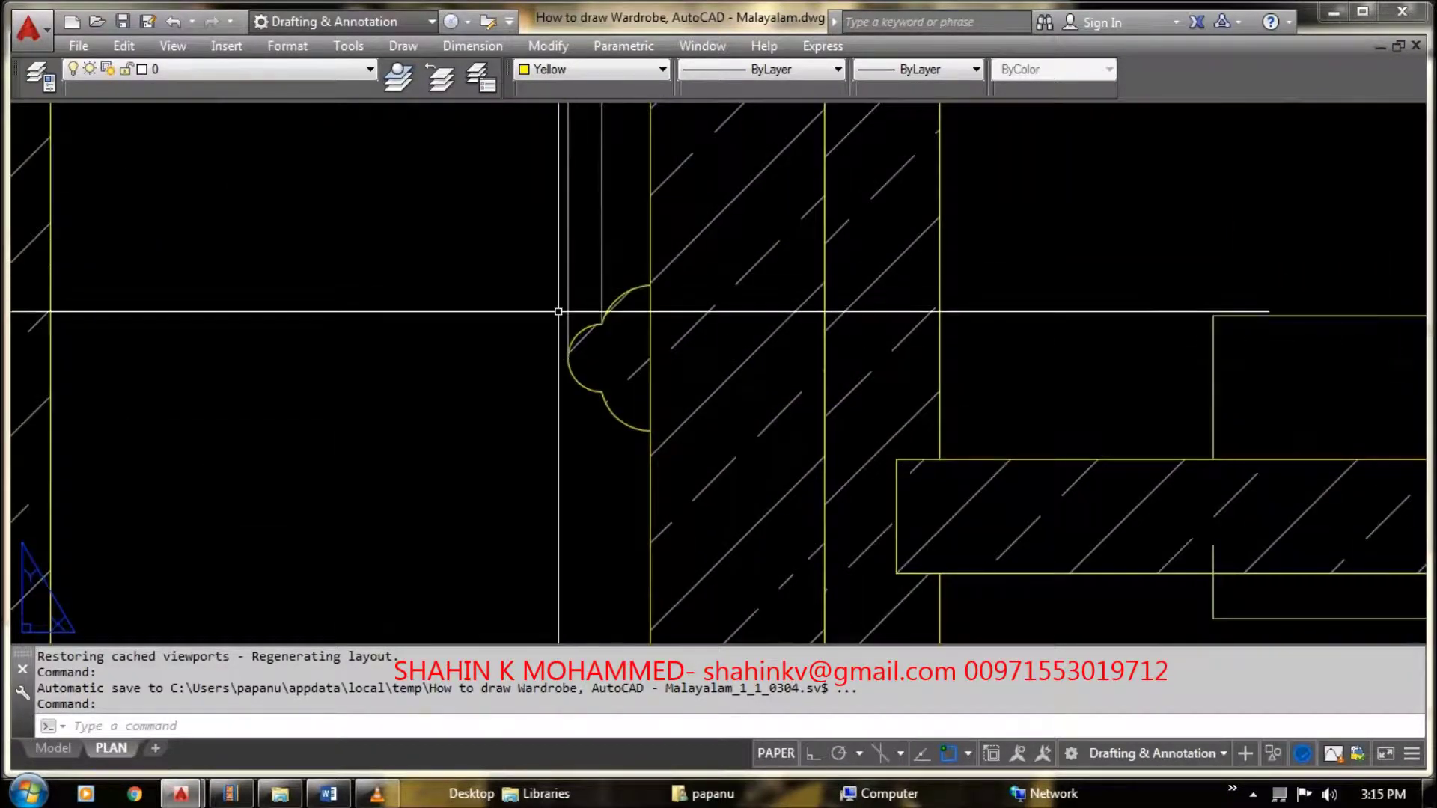
Step: Zoom out to the full PLAN sheet, then settle on Door Open Elevation B-B
{"action": "scroll", "coordinate": [567, 400], "scroll_direction": "down", "scroll_amount": 3}
{"action": "scroll", "coordinate": [651, 398], "scroll_direction": "up", "scroll_amount": 1}
{"action": "scroll", "coordinate": [673, 482], "scroll_direction": "up", "scroll_amount": 2}
{"action": "scroll", "coordinate": [787, 488], "scroll_direction": "down", "scroll_amount": 2}
{"action": "scroll", "coordinate": [787, 488], "scroll_direction": "down", "scroll_amount": 2}
{"action": "scroll", "coordinate": [846, 150], "scroll_direction": "down", "scroll_amount": 3}
{"action": "scroll", "coordinate": [659, 232], "scroll_direction": "down", "scroll_amount": 1}
{"action": "scroll", "coordinate": [740, 152], "scroll_direction": "up", "scroll_amount": 1}
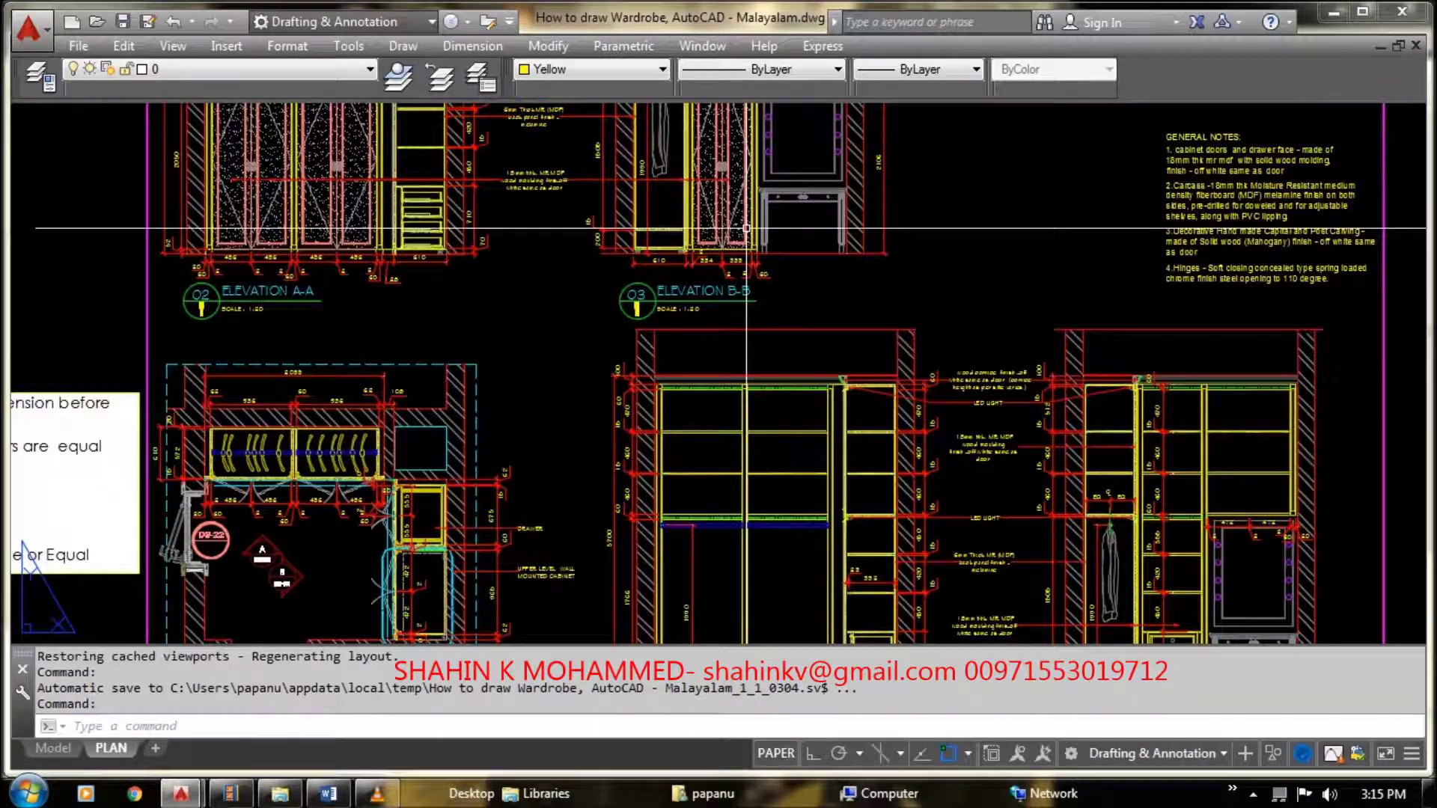
{"action": "scroll", "coordinate": [746, 227], "scroll_direction": "down", "scroll_amount": 3}
{"action": "scroll", "coordinate": [939, 359], "scroll_direction": "up", "scroll_amount": 3}
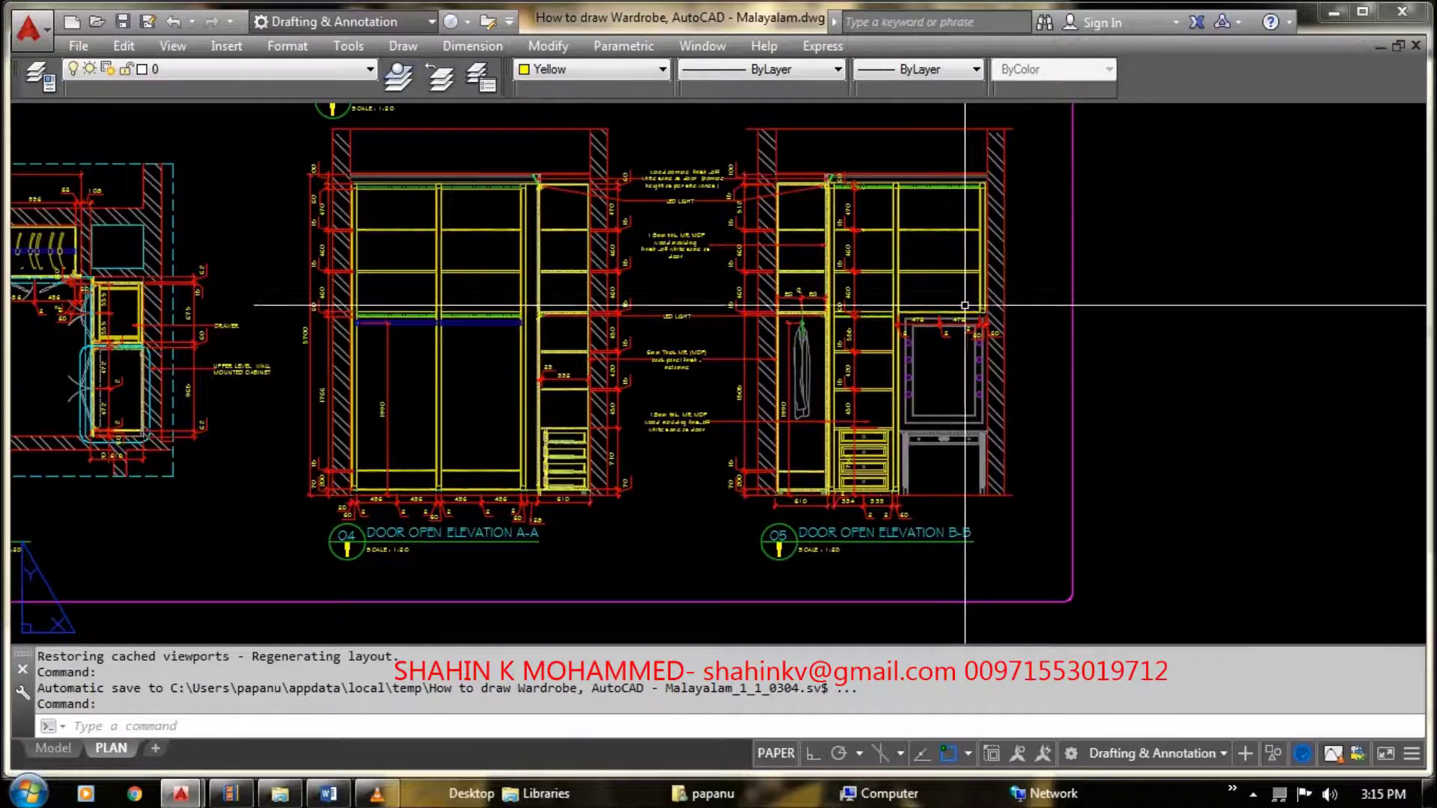
{"action": "scroll", "coordinate": [973, 412], "scroll_direction": "up", "scroll_amount": 2}
{"action": "scroll", "coordinate": [1048, 405], "scroll_direction": "down", "scroll_amount": 3}
{"action": "scroll", "coordinate": [730, 462], "scroll_direction": "up", "scroll_amount": 4}
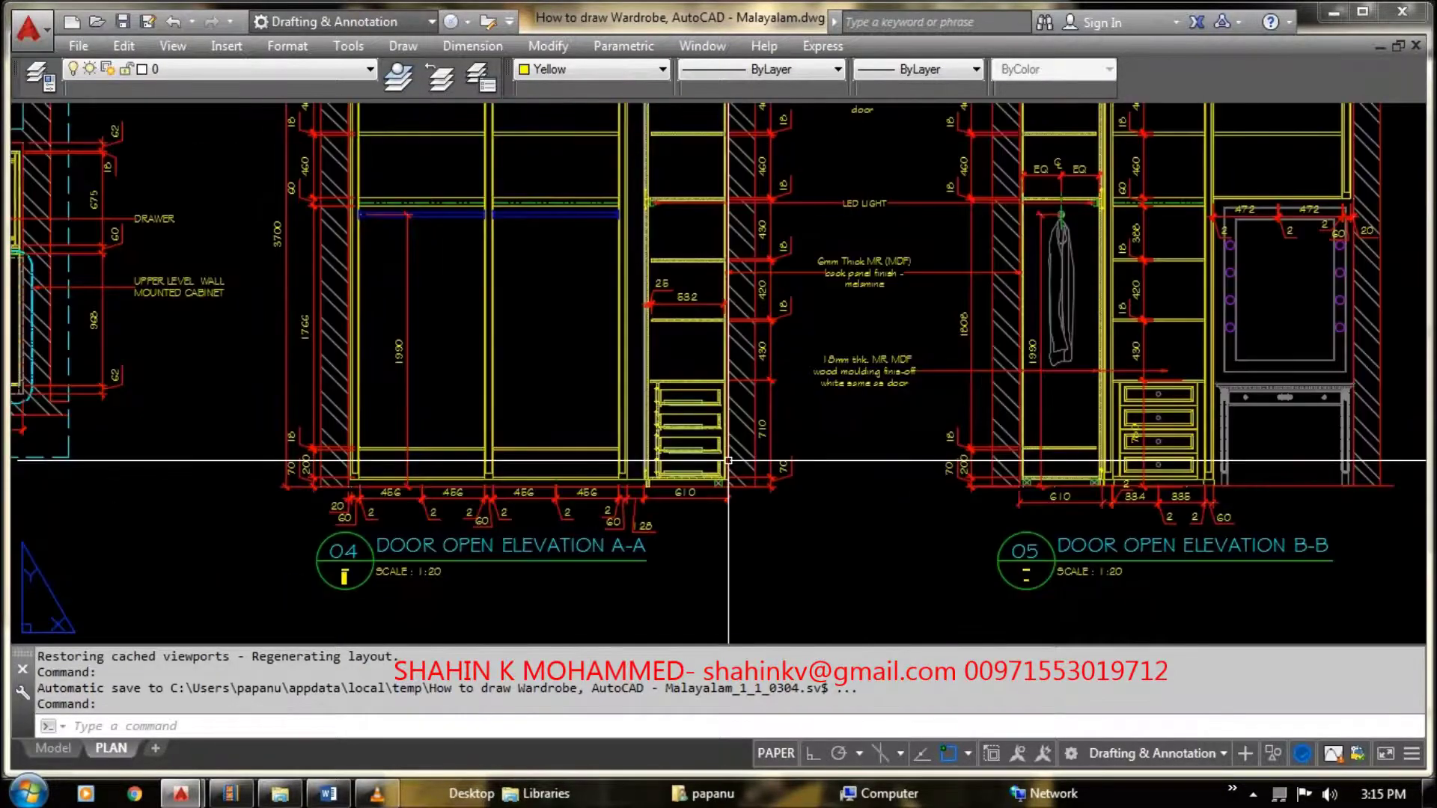
{"action": "scroll", "coordinate": [728, 461], "scroll_direction": "down", "scroll_amount": 4}
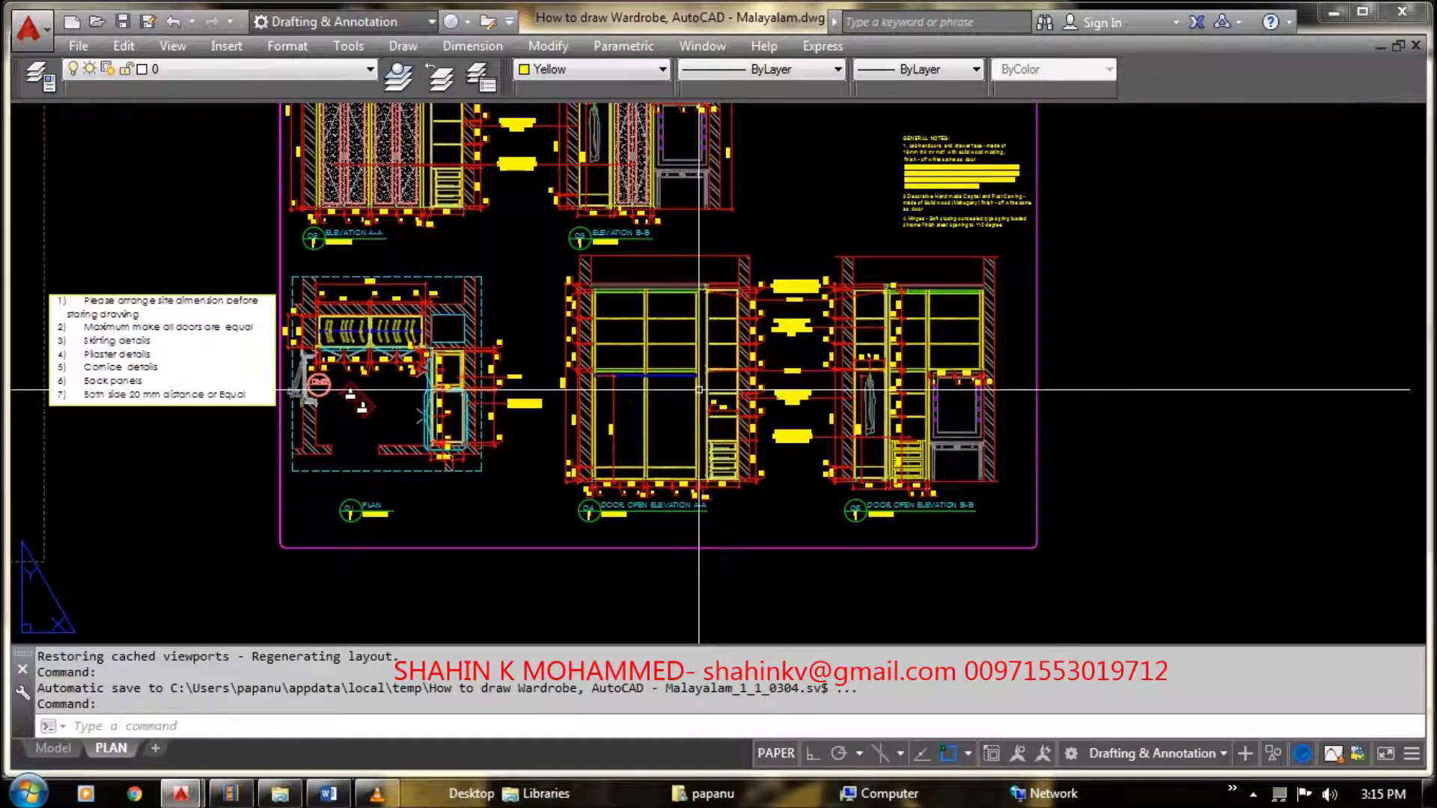